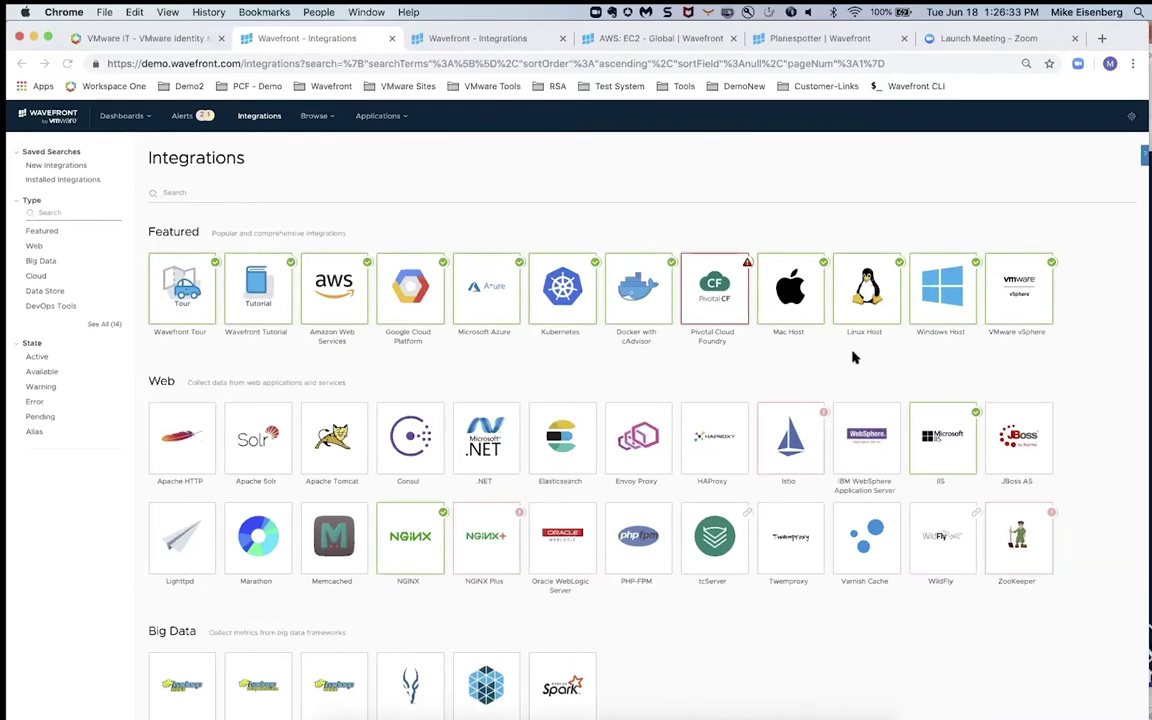
# - Open the Amazon Web Services integration and bring up its form for setting up a new Amazon integration
pyautogui.click(323, 314)
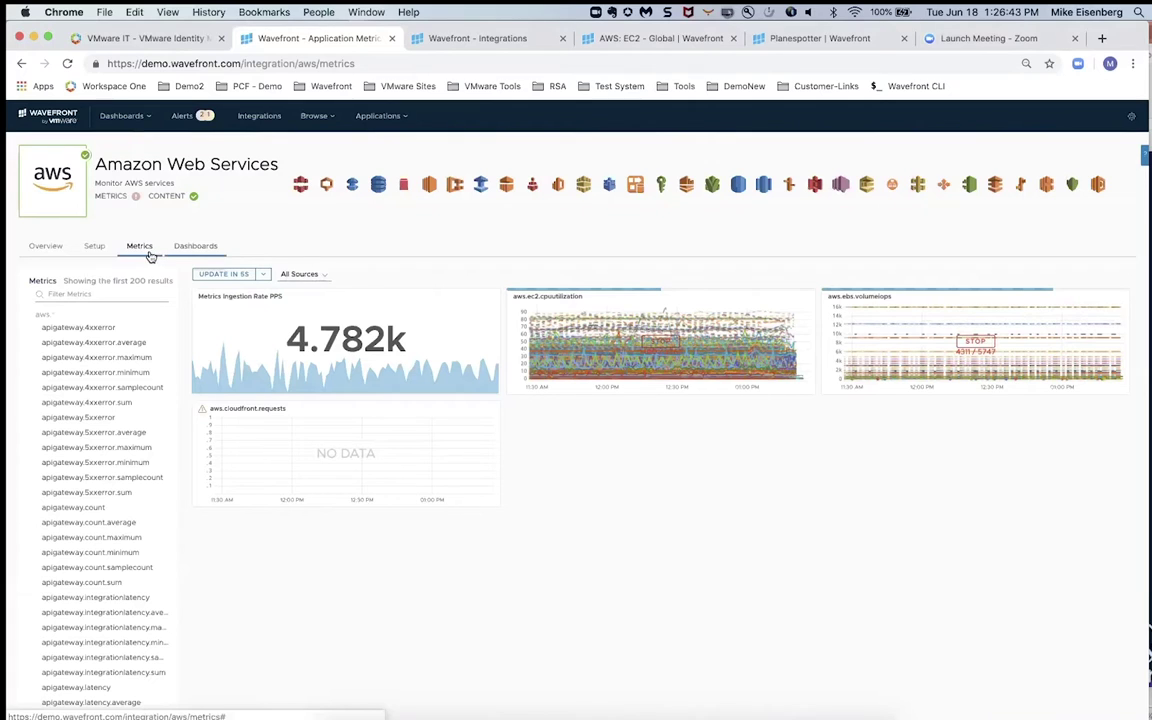
pyautogui.click(95, 247)
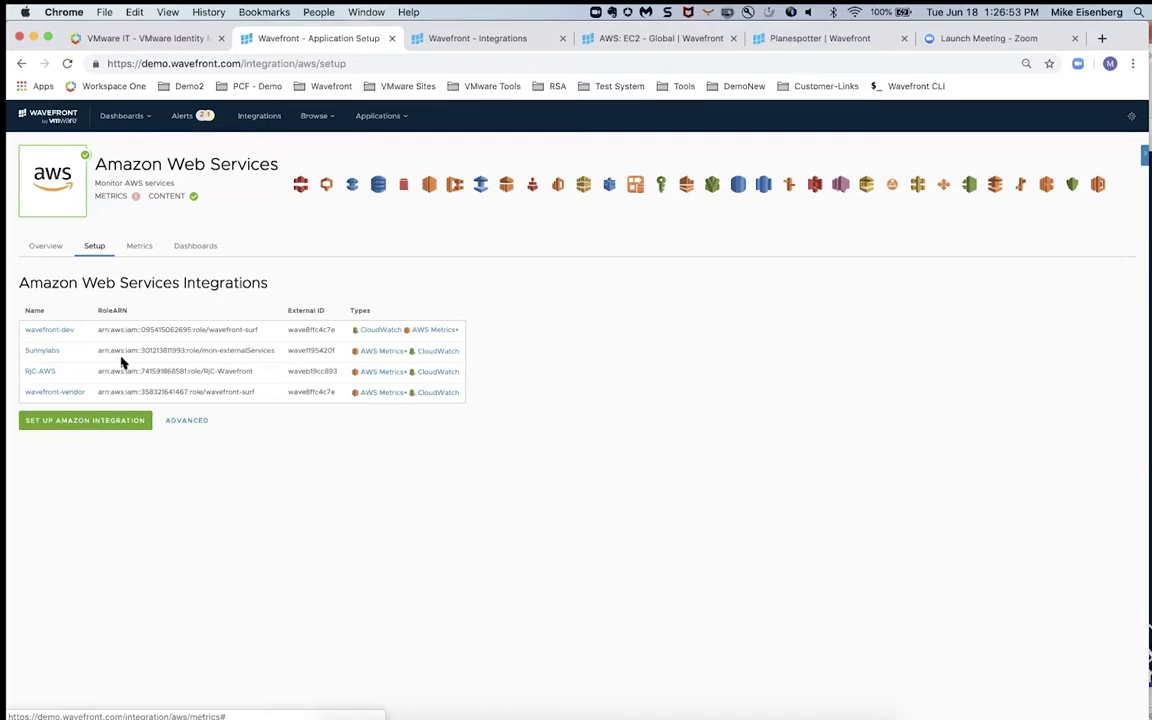
pyautogui.click(97, 421)
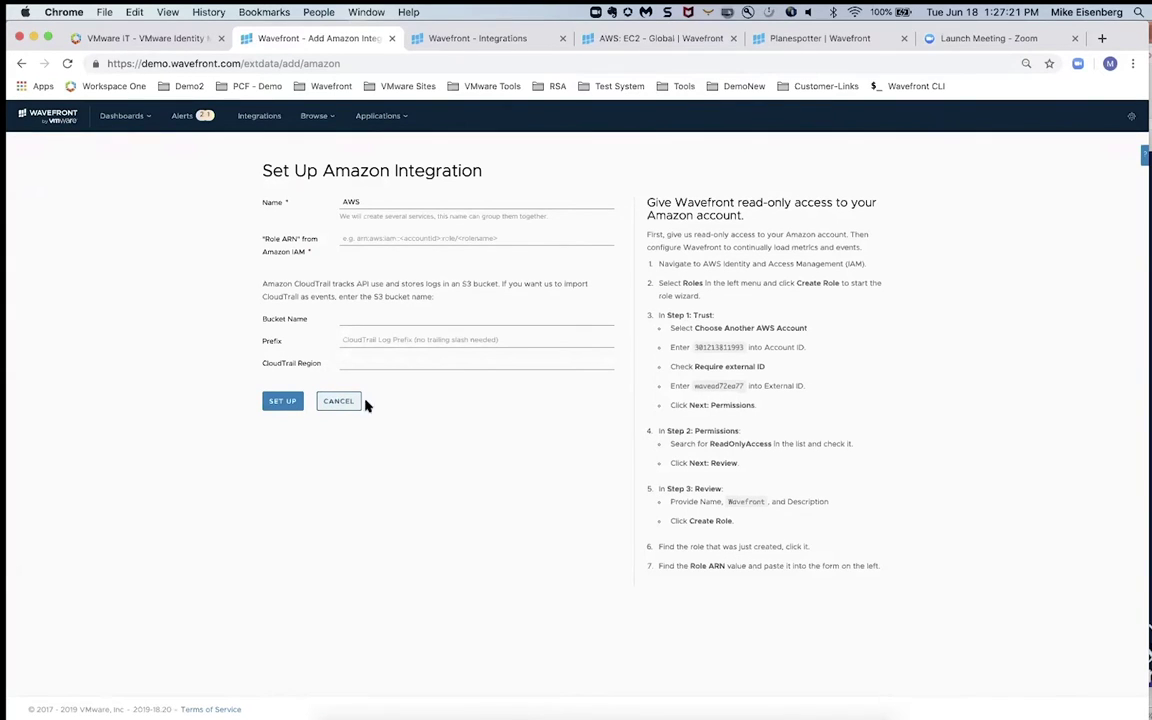
# - Reload the AWS: EC2 - Global dashboard and drill down into the US West (Oregon) region
pyautogui.click(589, 38)
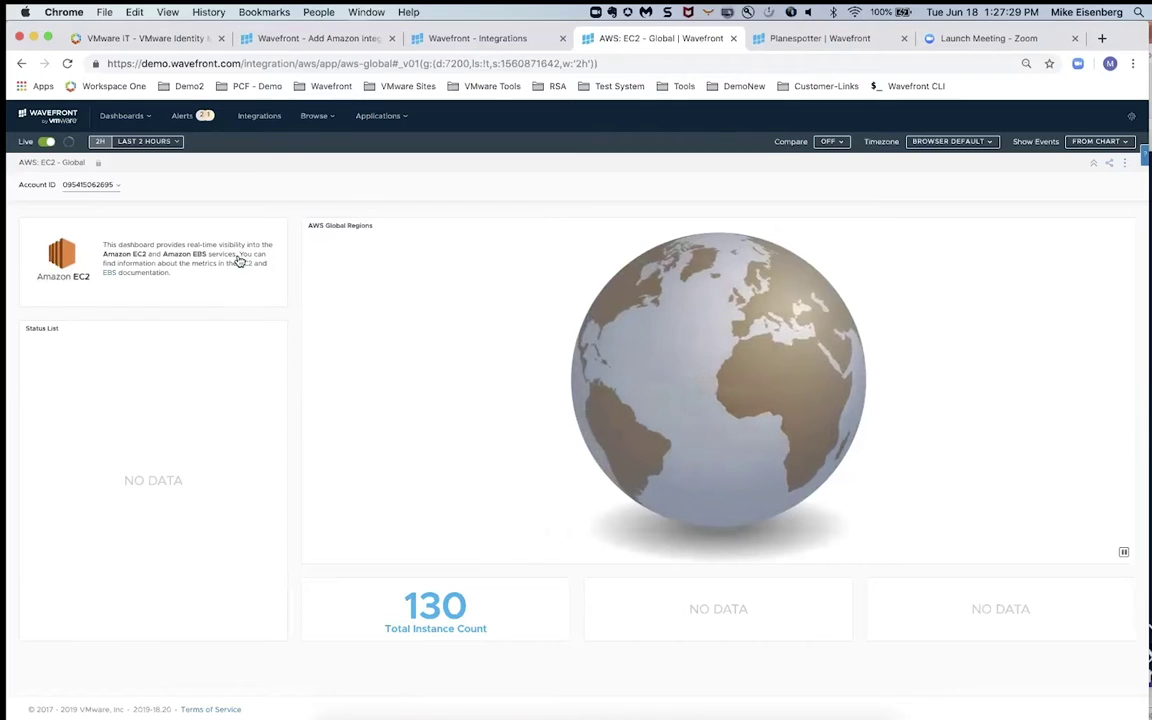
pyautogui.click(67, 63)
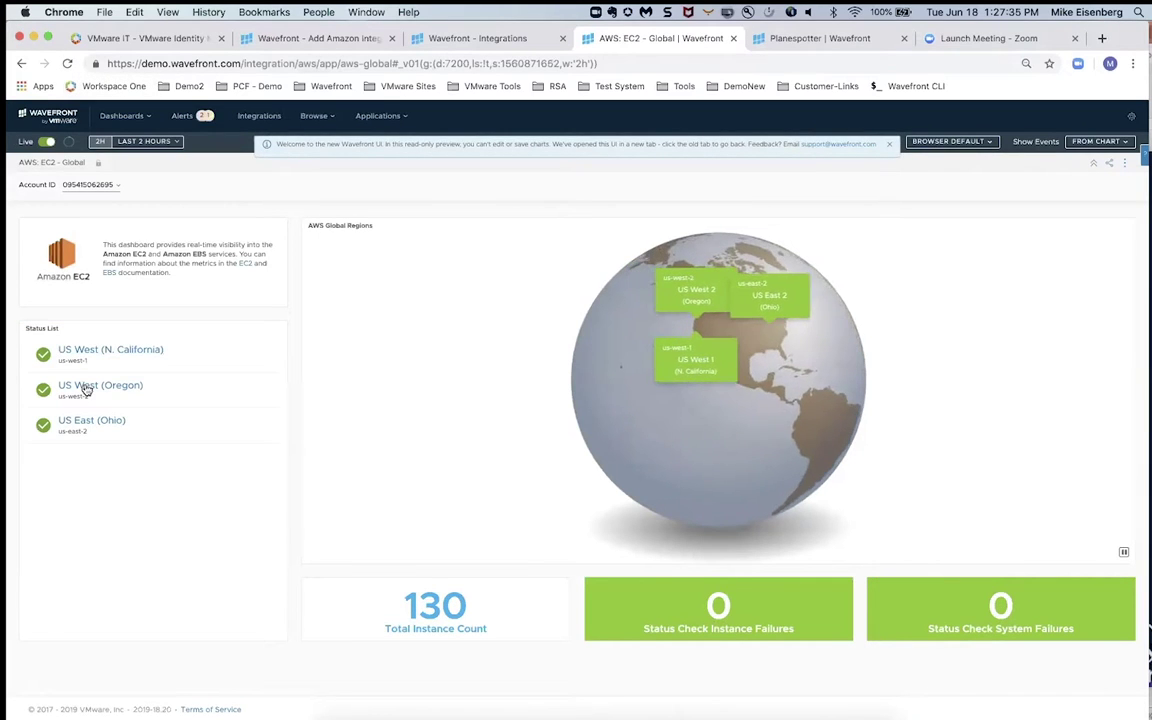
pyautogui.click(86, 390)
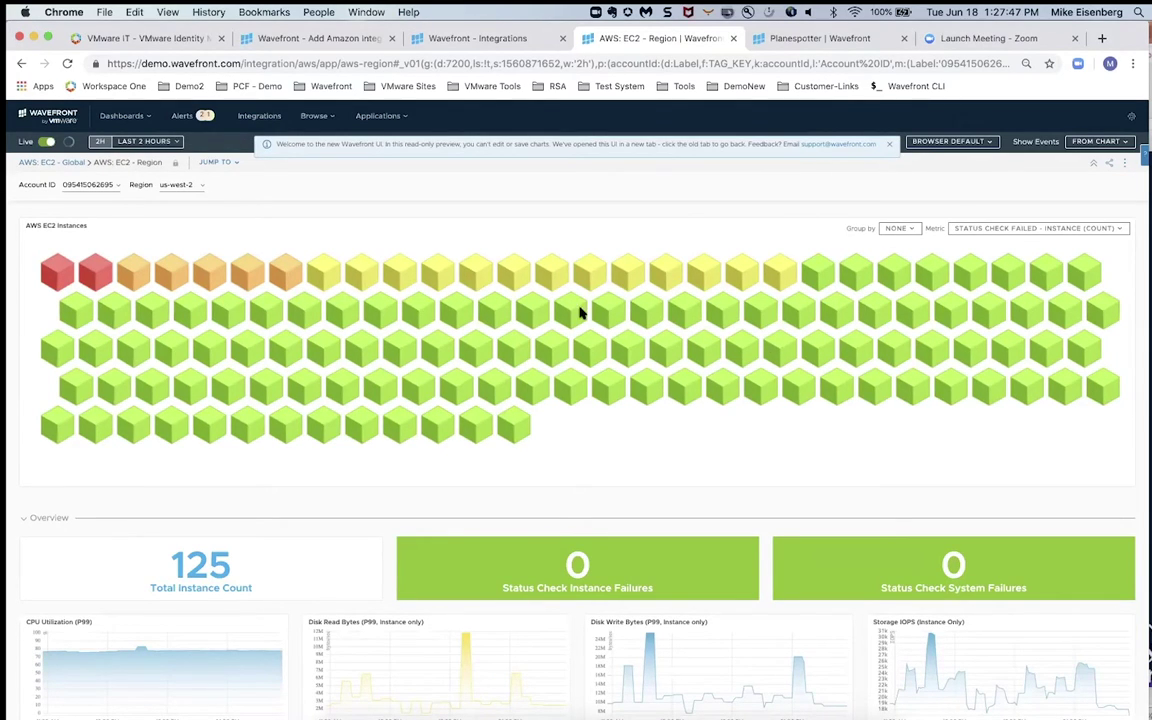
# - Set the AWS EC2 Instances view to the CPU Utilization (Percent) metric and group the instances by Role
pyautogui.moveTo(640, 343)
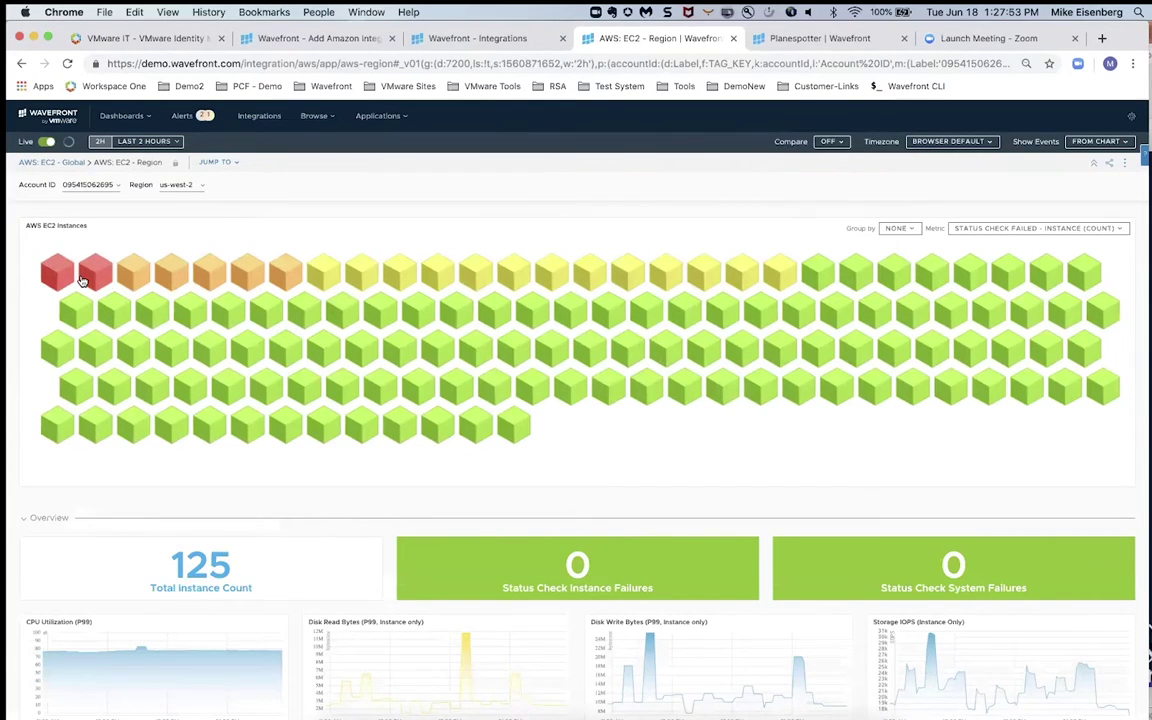
pyautogui.moveTo(112, 268)
pyautogui.click(996, 229)
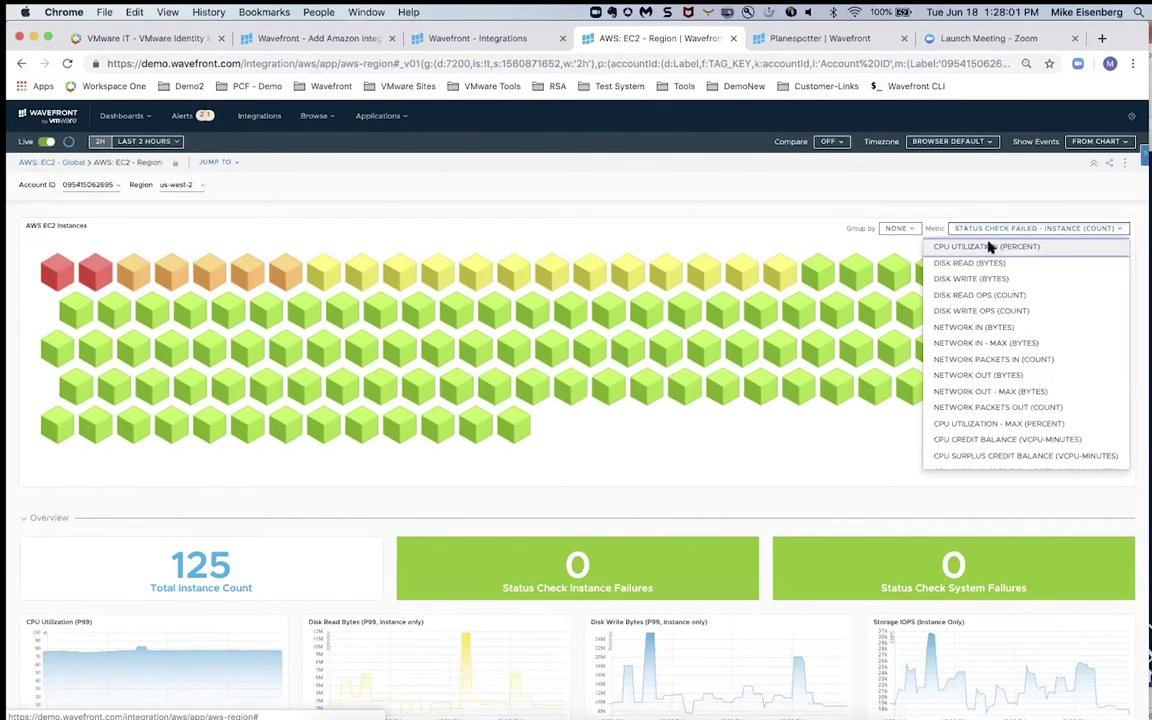
pyautogui.click(988, 247)
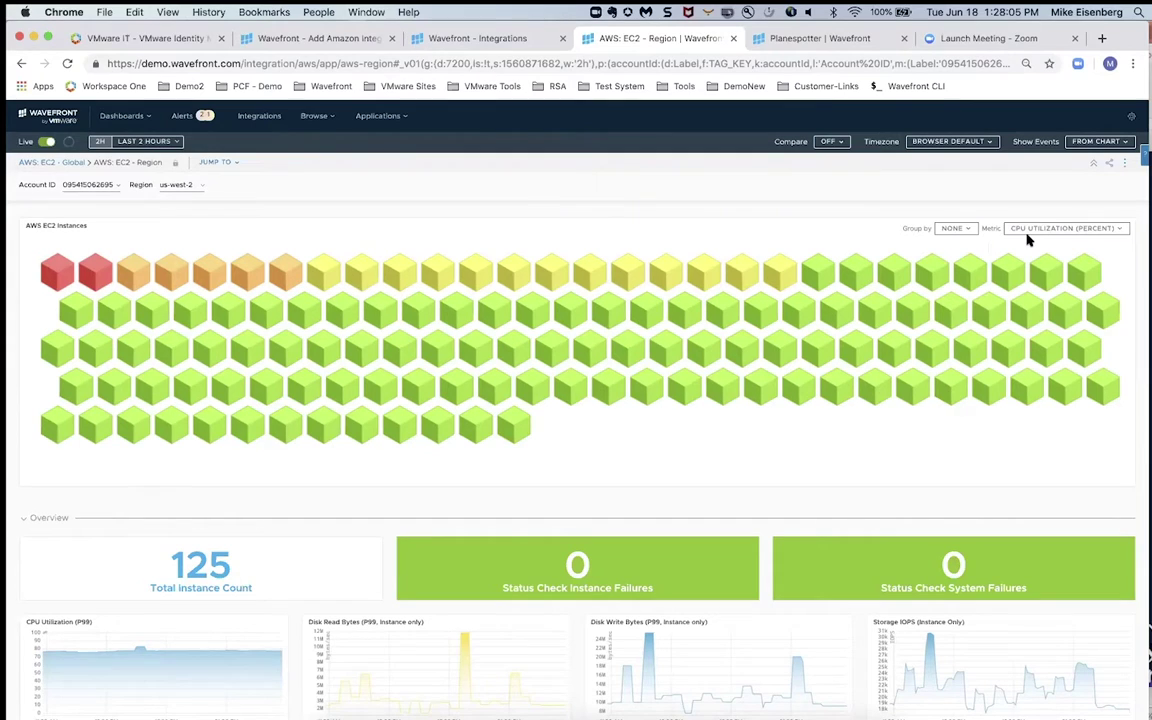
pyautogui.click(968, 229)
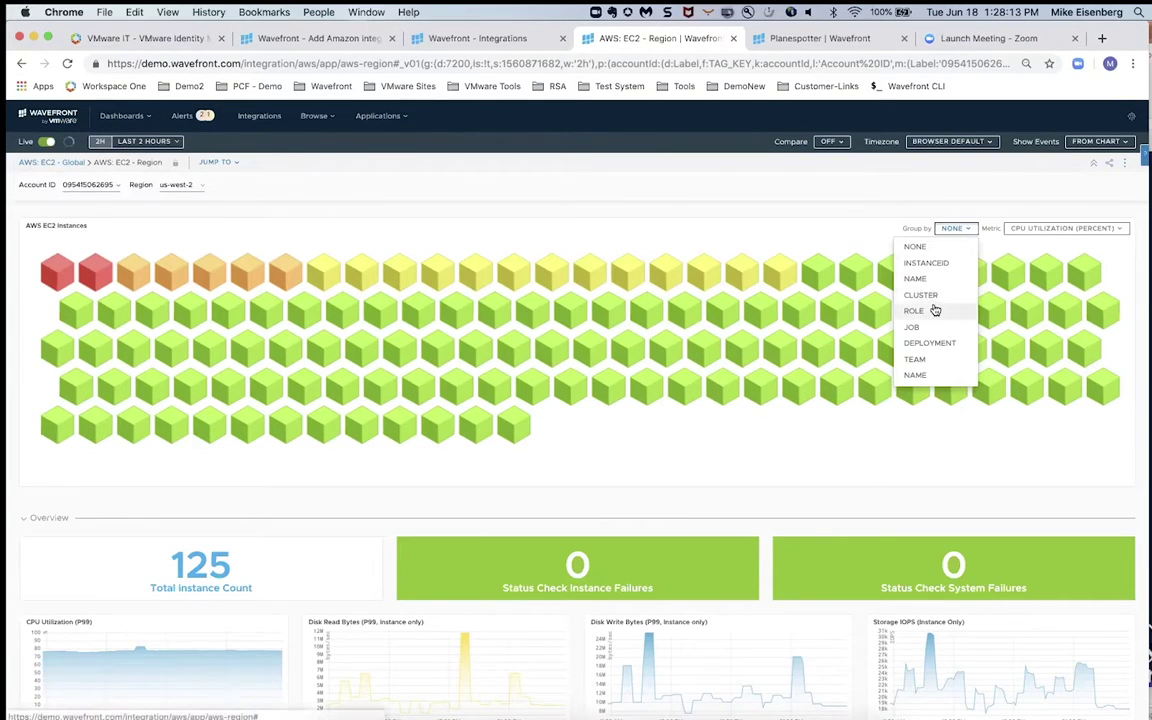
pyautogui.click(934, 310)
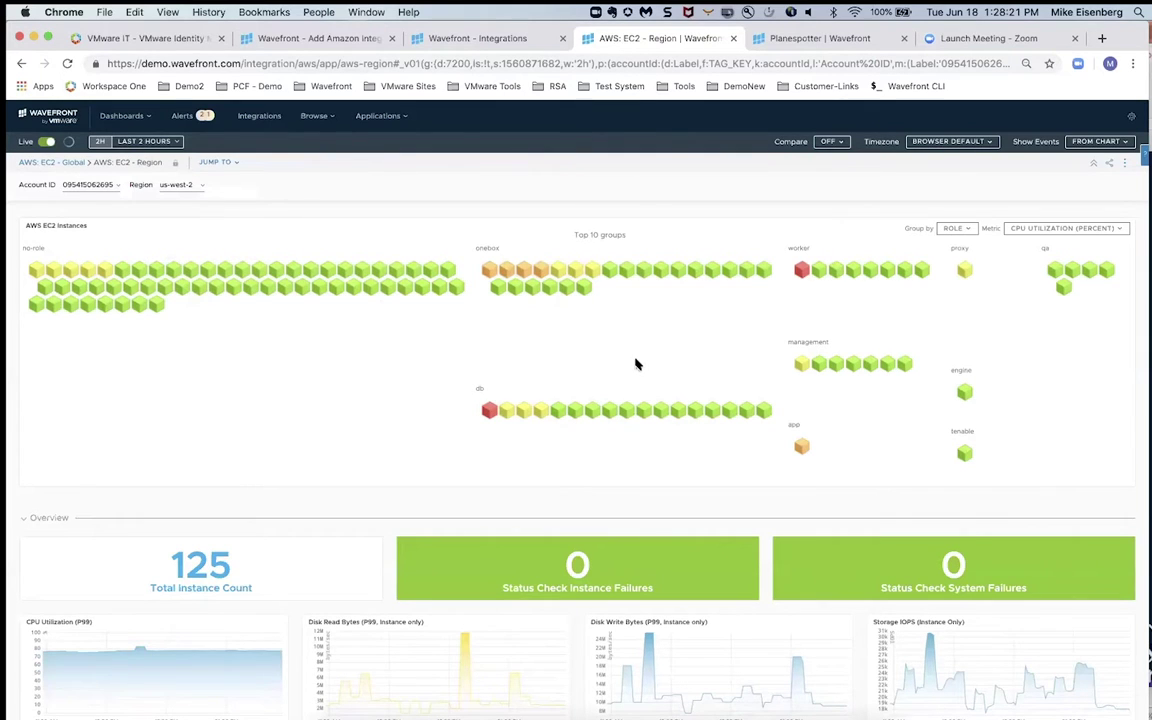
# - Open a green instance in the db group and review its overview and EBS storage charts
pyautogui.click(558, 414)
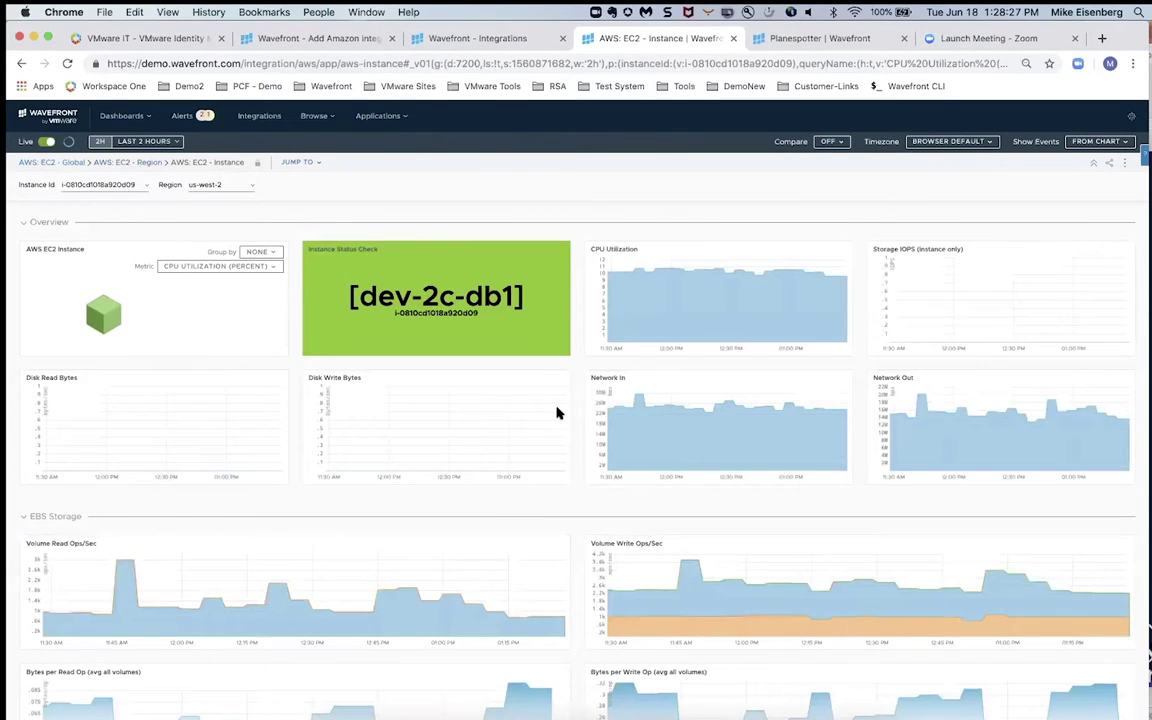
pyautogui.scroll(-5, 558, 412)
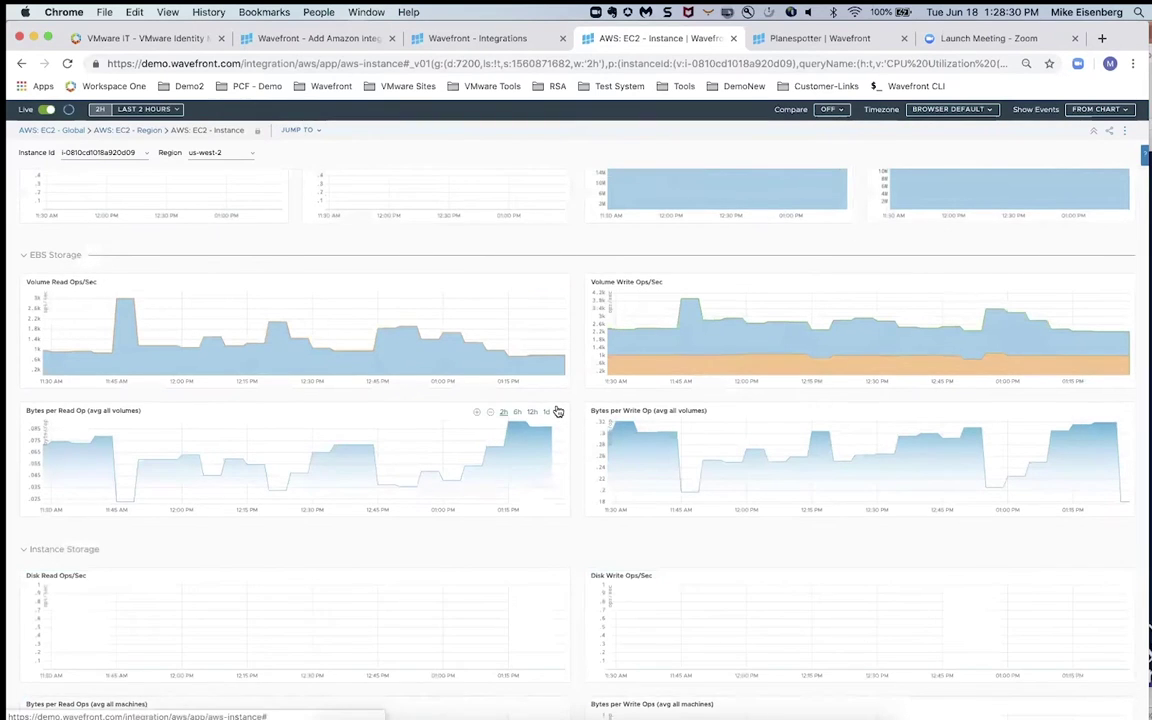
pyautogui.scroll(5, 558, 410)
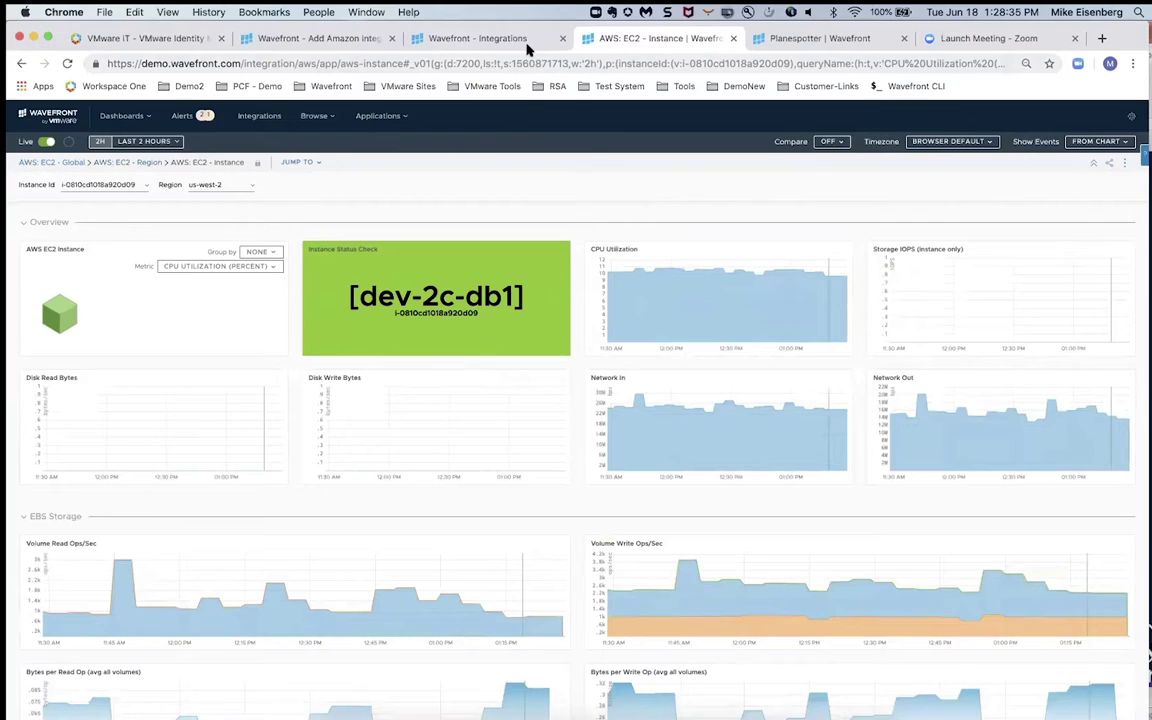
# - Open the Amazon Web Services integration's metrics from the other Integrations page
pyautogui.click(528, 45)
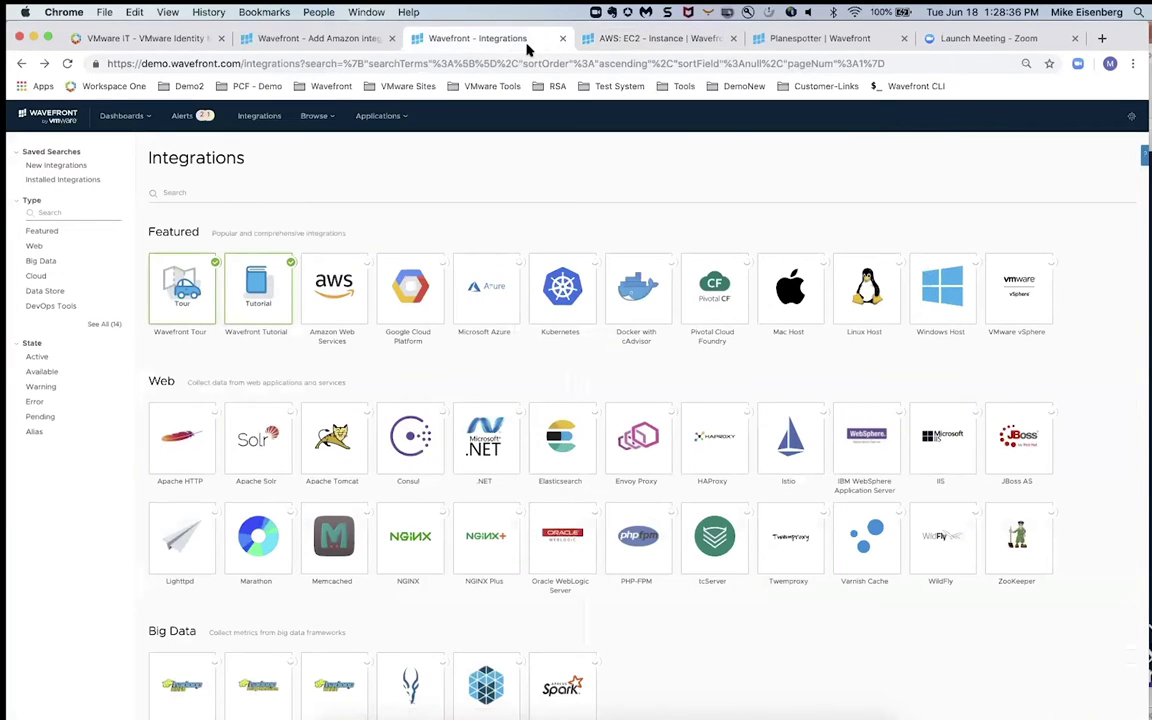
pyautogui.click(351, 288)
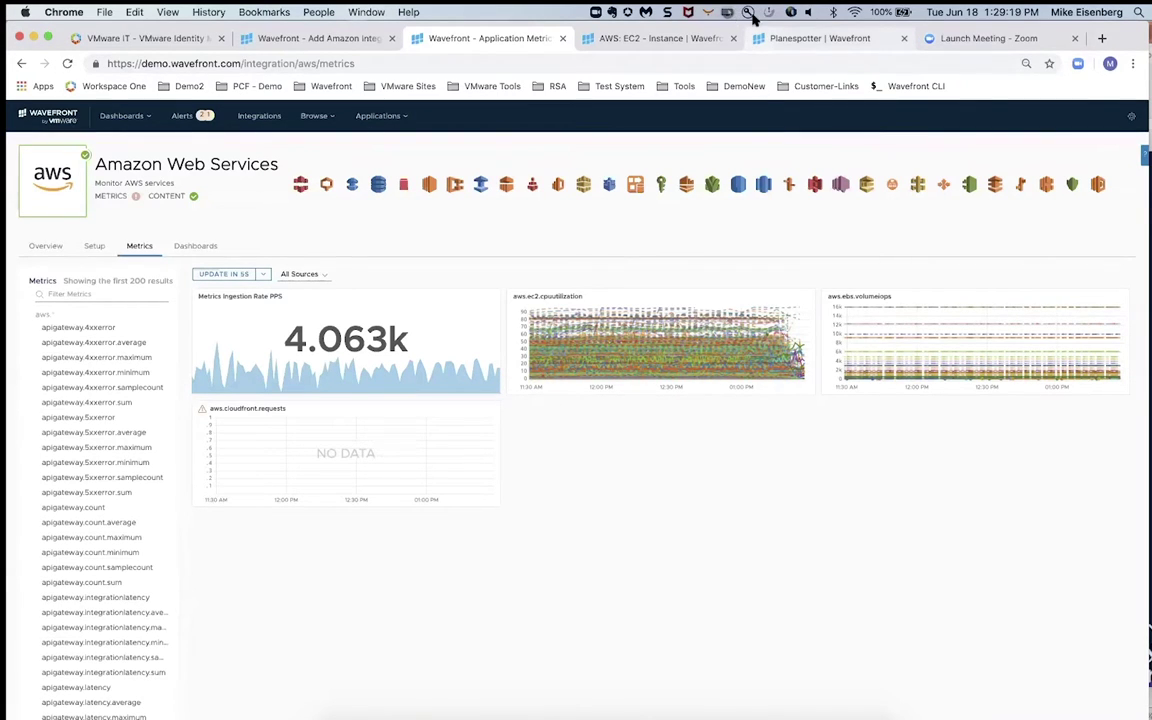
pyautogui.click(694, 67)
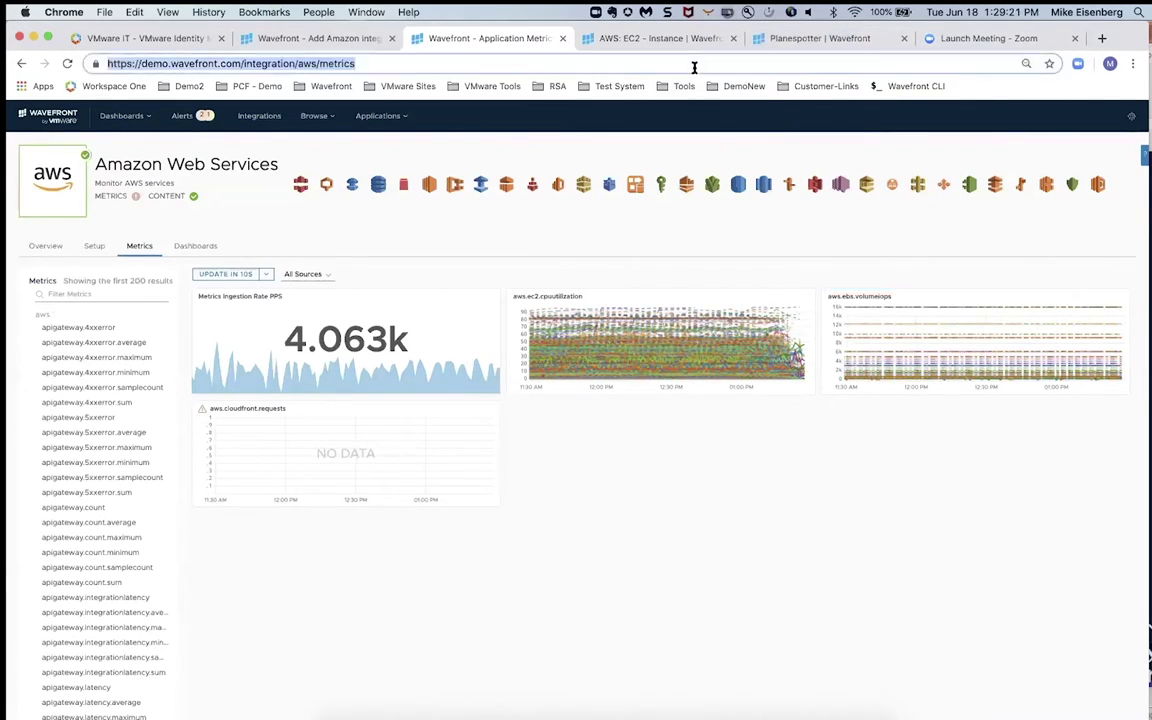
# - Review the Planespotter dashboard's Frontend, Redis, MySQL and Pods charts for the eks-dev cluster
pyautogui.click(751, 50)
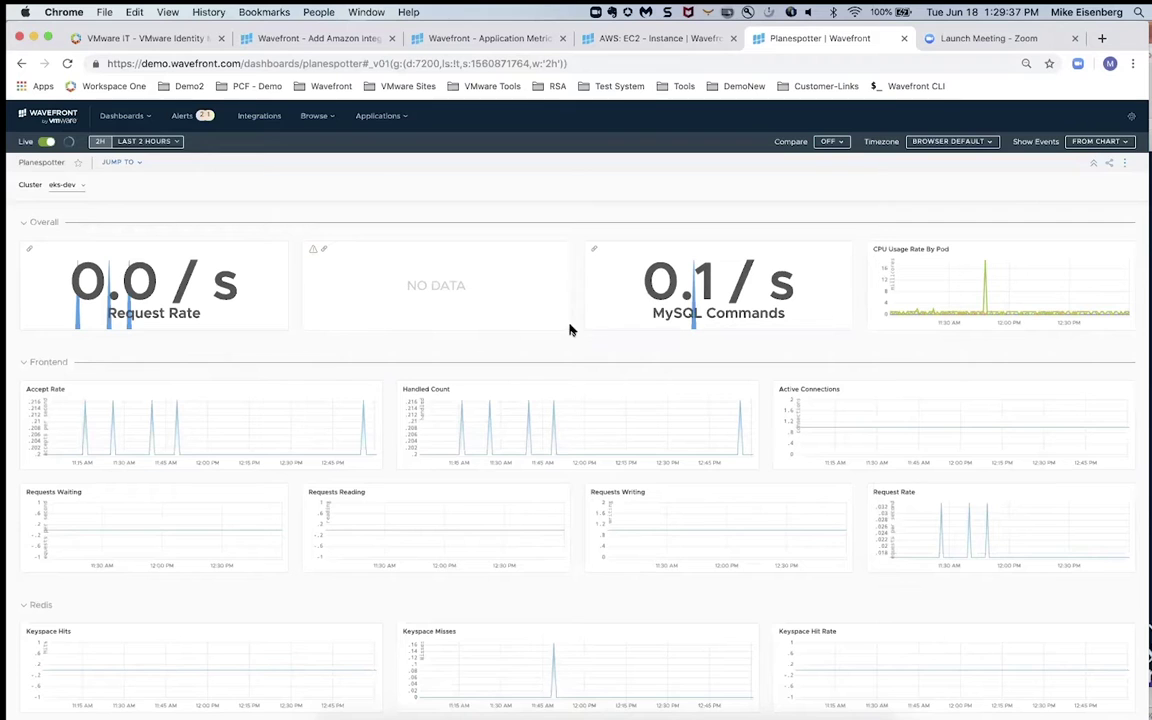
pyautogui.scroll(-5, 570, 330)
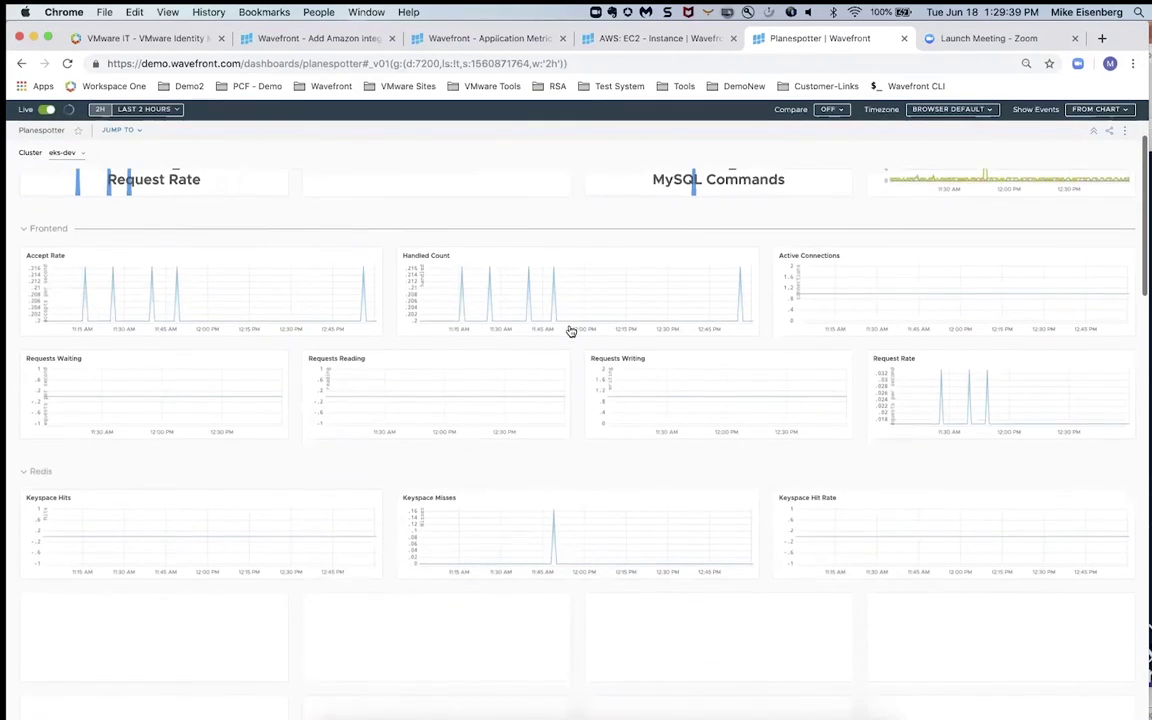
pyautogui.scroll(-2, 570, 330)
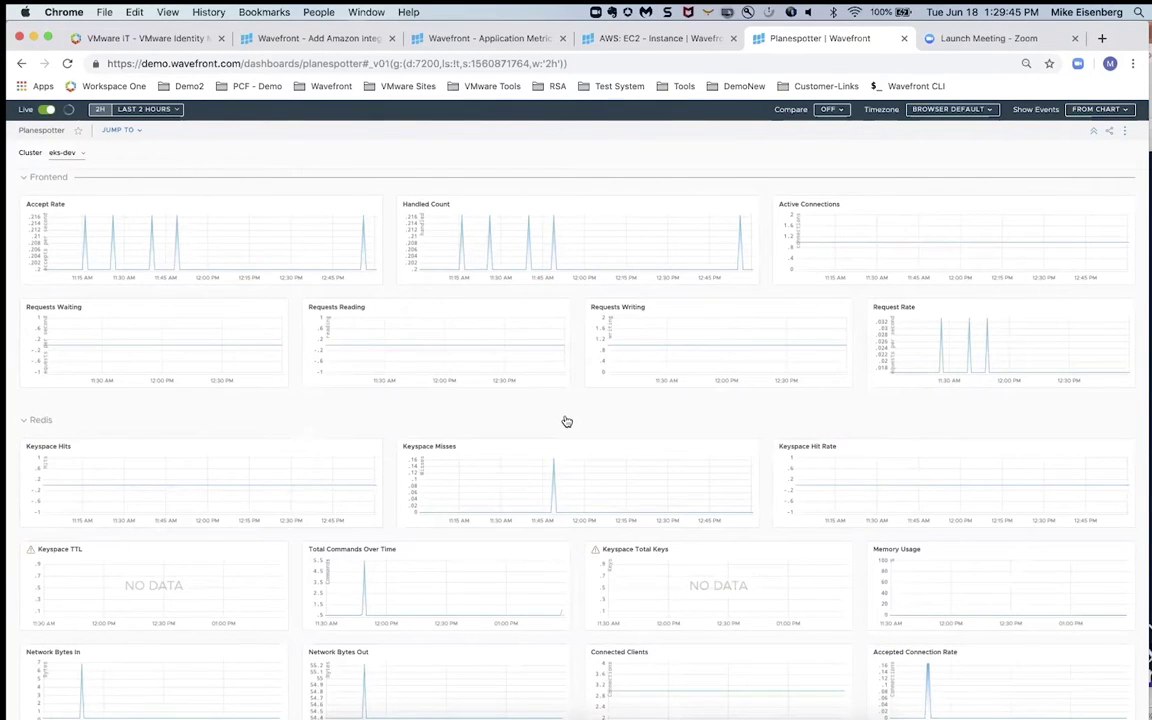
pyautogui.scroll(-1, 566, 421)
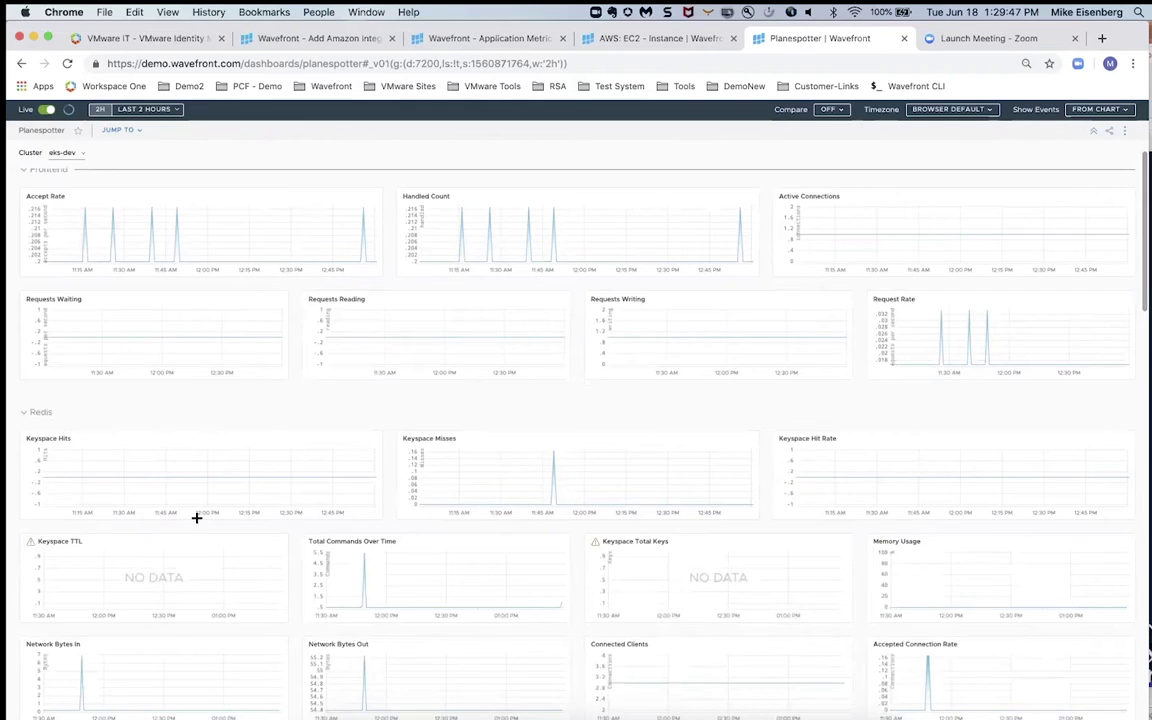
pyautogui.scroll(-5, 114, 427)
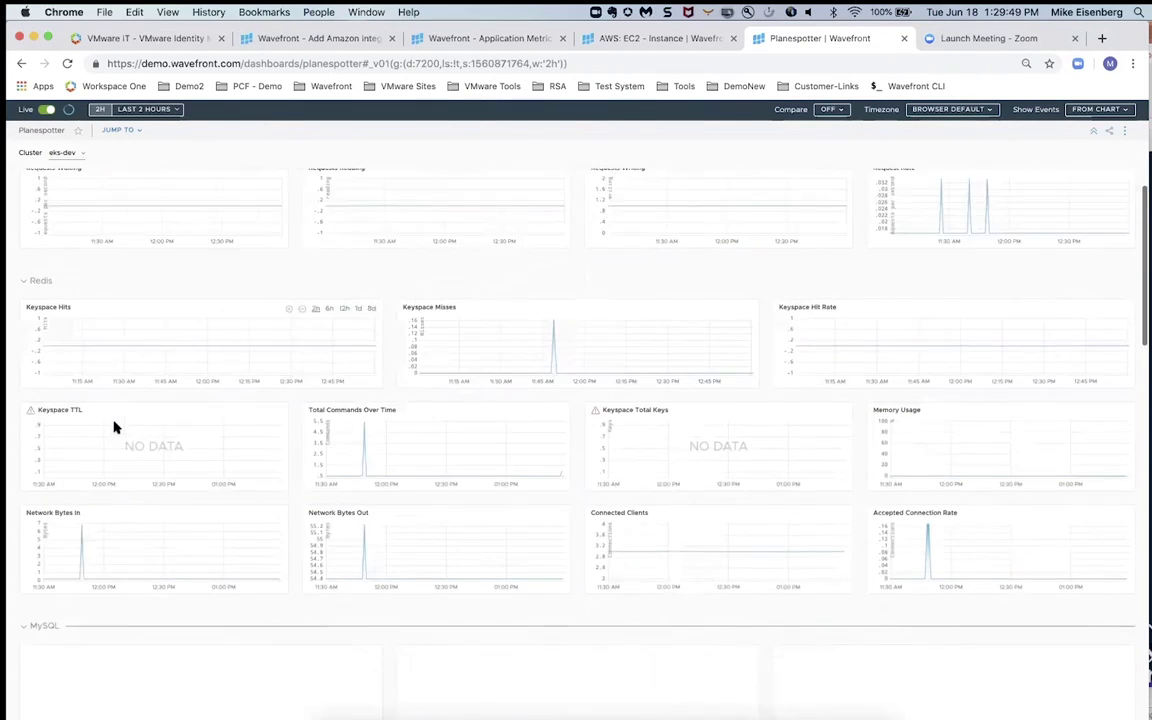
pyautogui.scroll(-2, 114, 427)
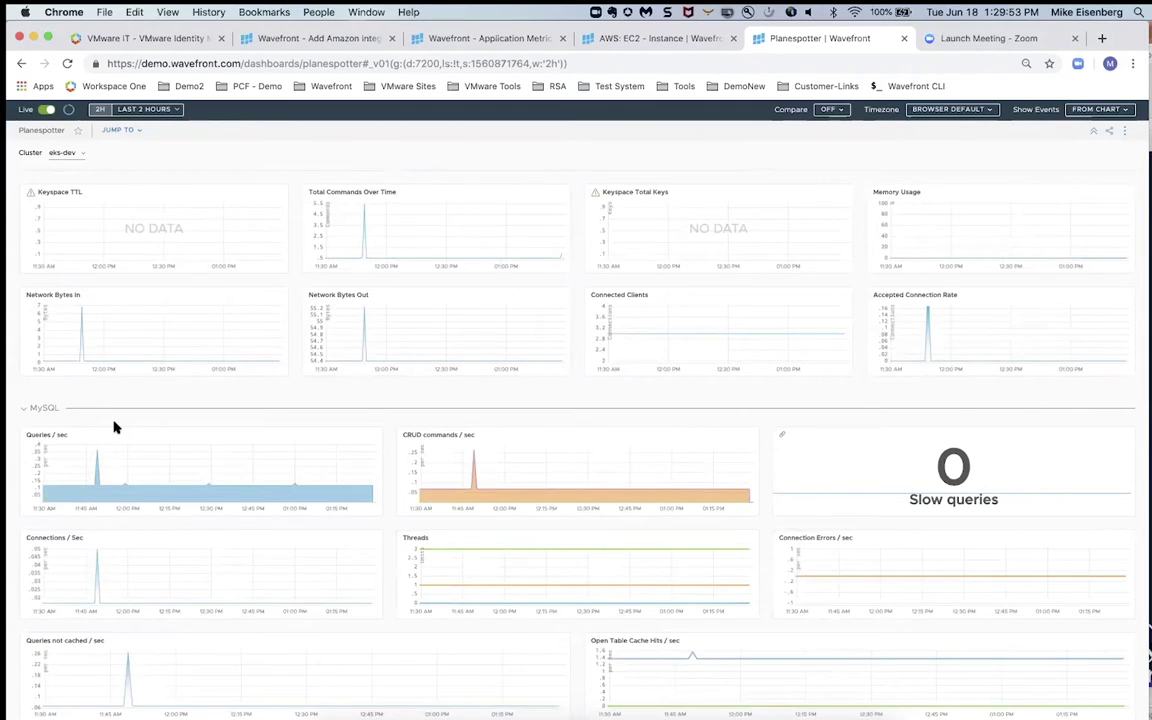
pyautogui.scroll(-4, 114, 427)
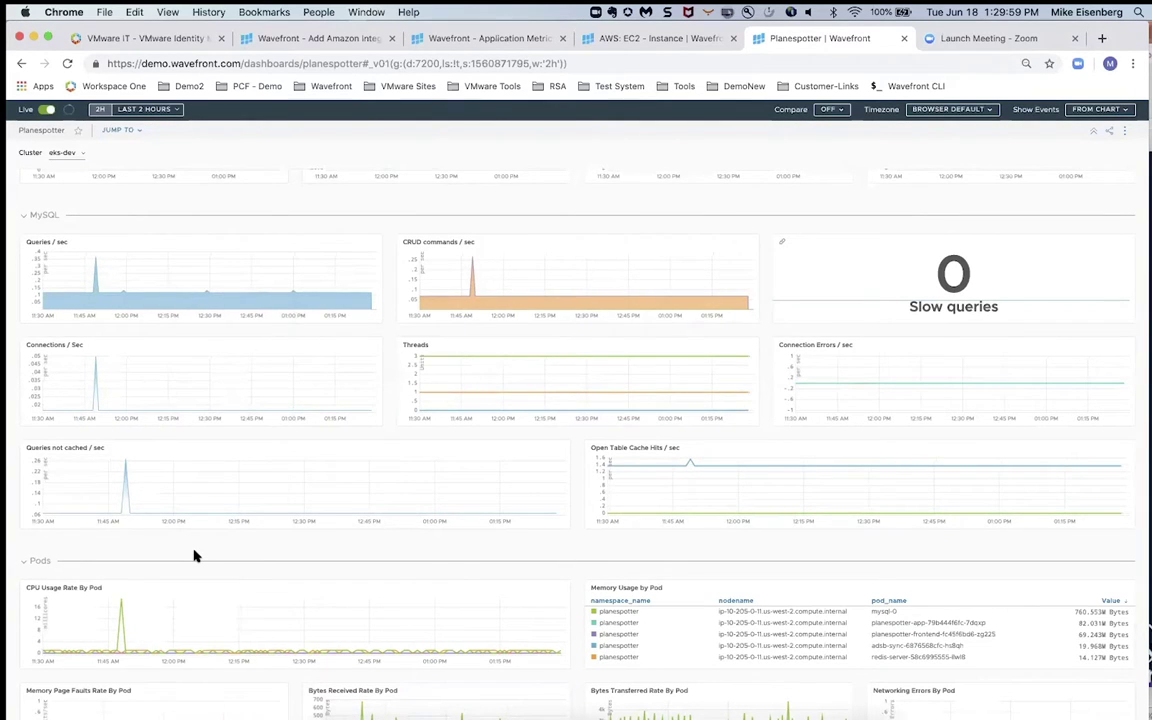
pyautogui.scroll(-2, 195, 557)
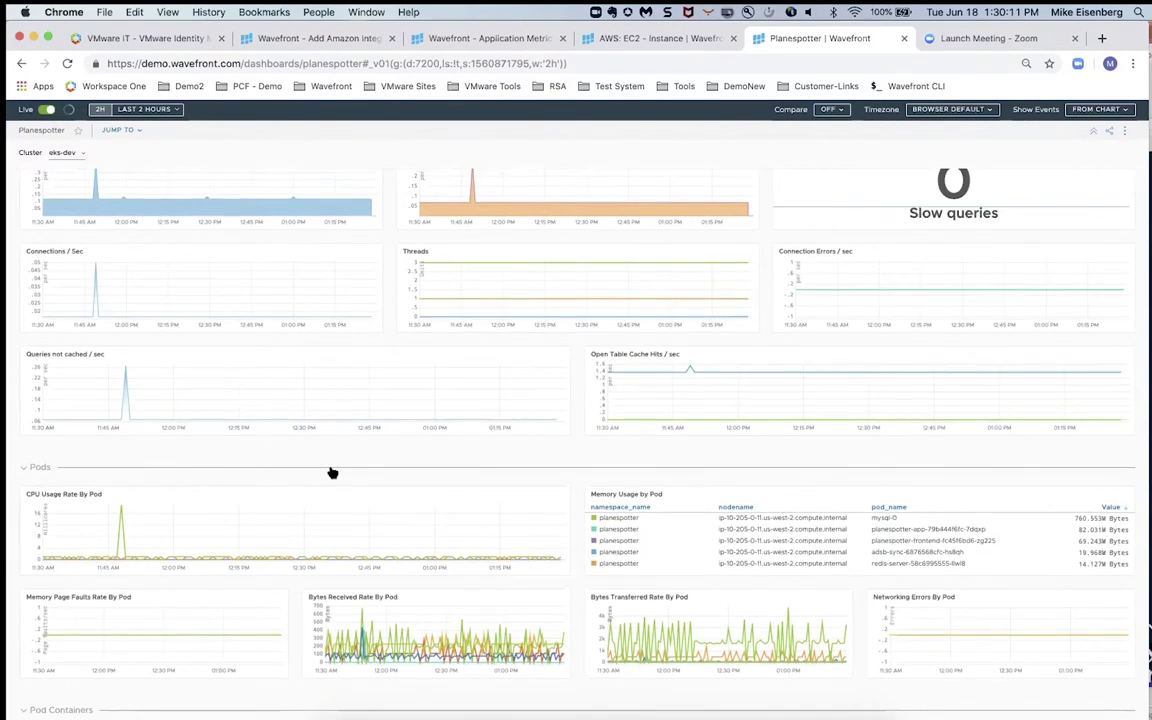
pyautogui.scroll(2, 332, 472)
pyautogui.scroll(4, 332, 472)
pyautogui.scroll(4, 332, 472)
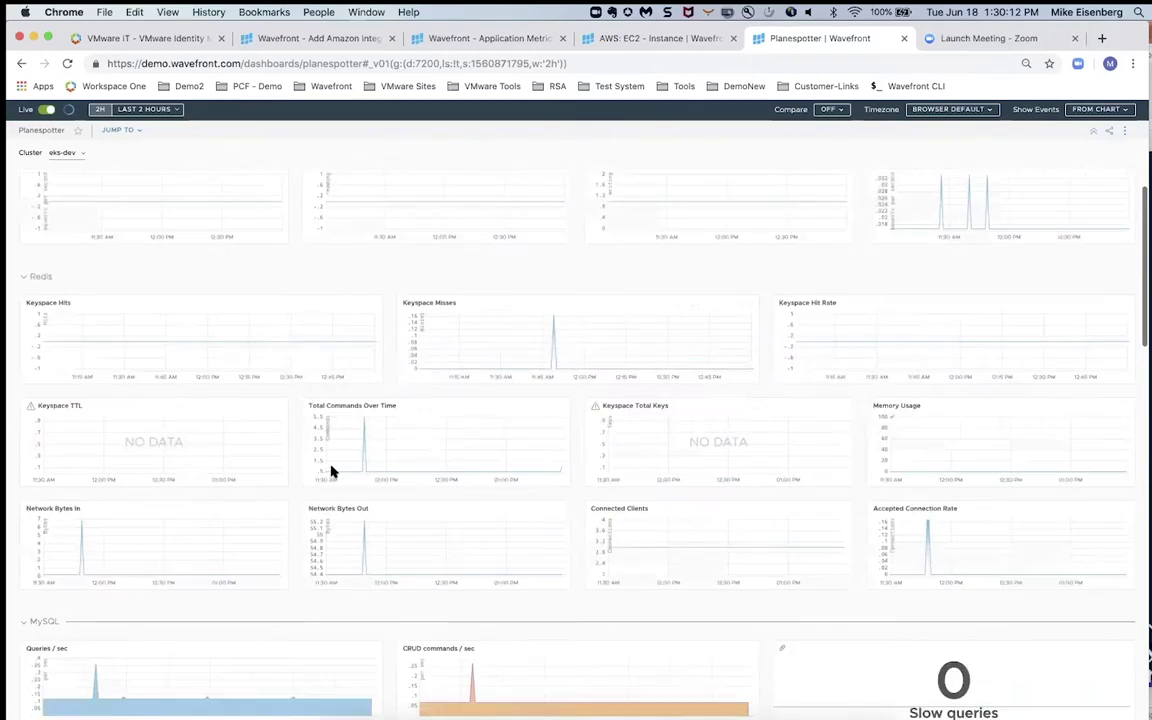
# - Open the Network Switches chart from the Demo2 bookmarks in place of the AWS metrics page
pyautogui.click(435, 40)
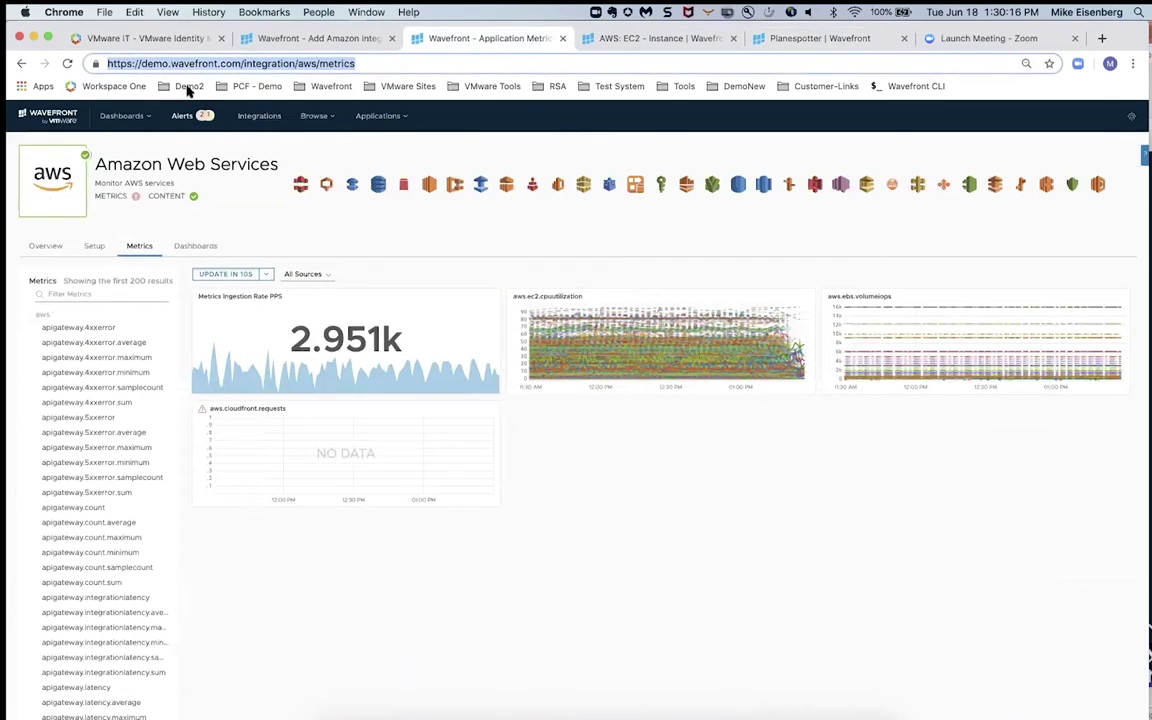
pyautogui.click(188, 87)
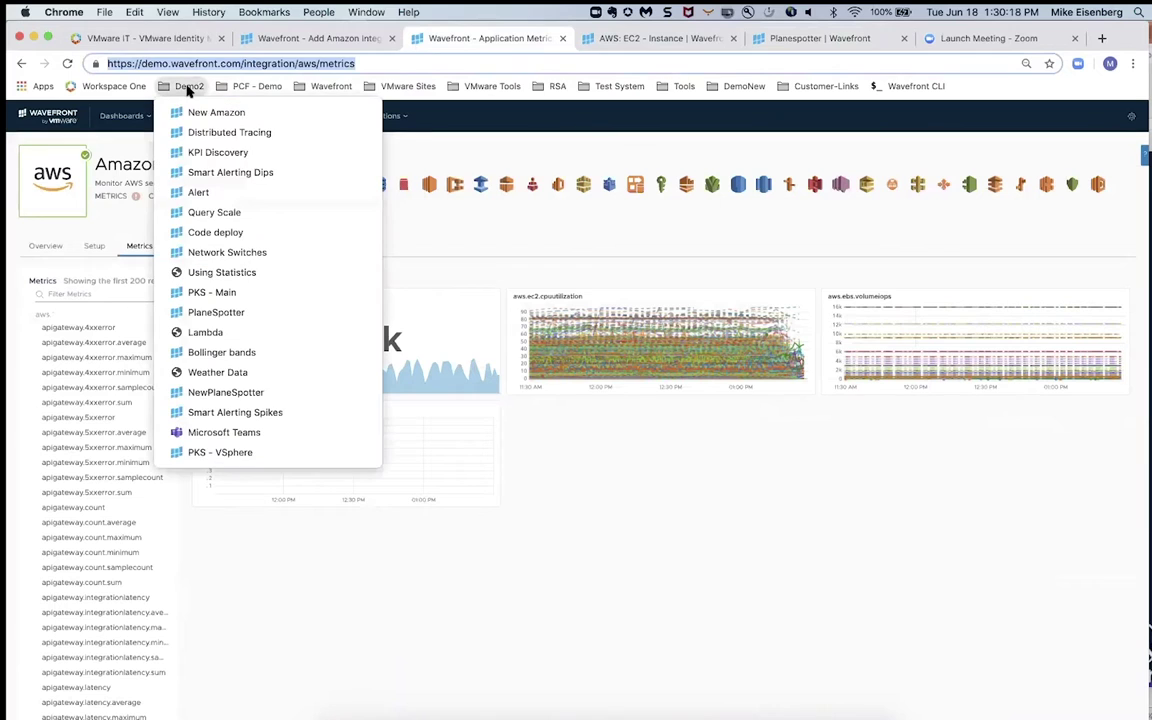
pyautogui.click(224, 253)
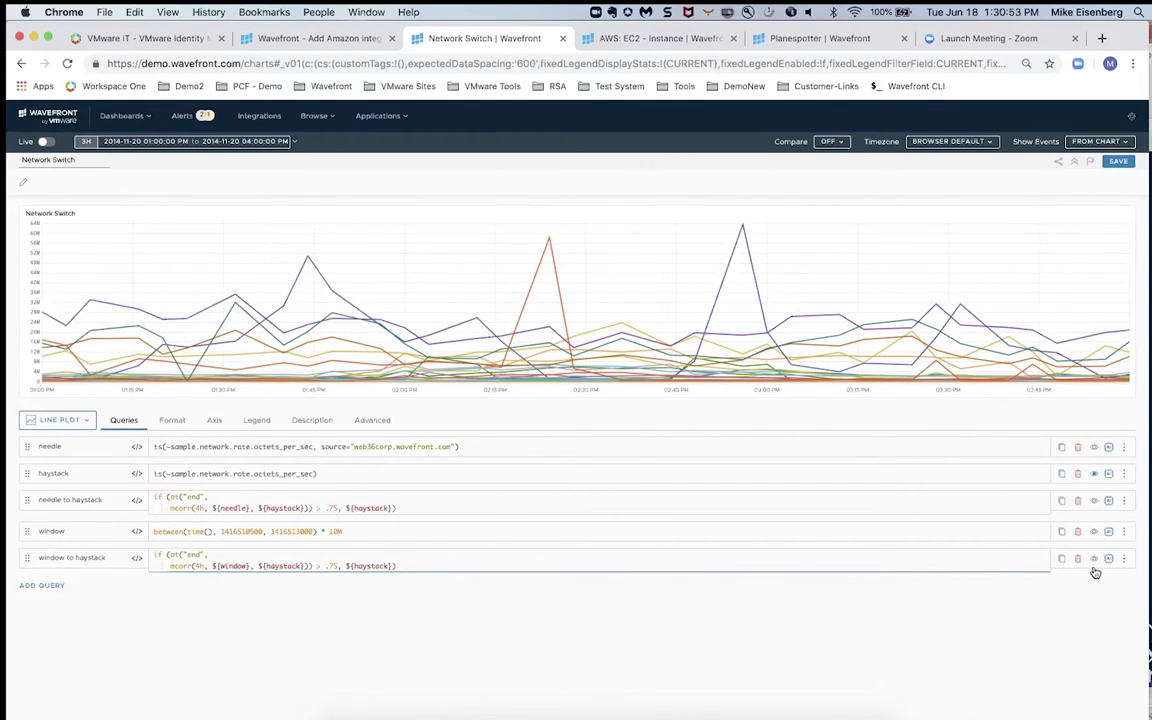
# - Display only the needle query in the Network Switch chart, briefly overlaying the haystack query for comparison
pyautogui.click(1096, 476)
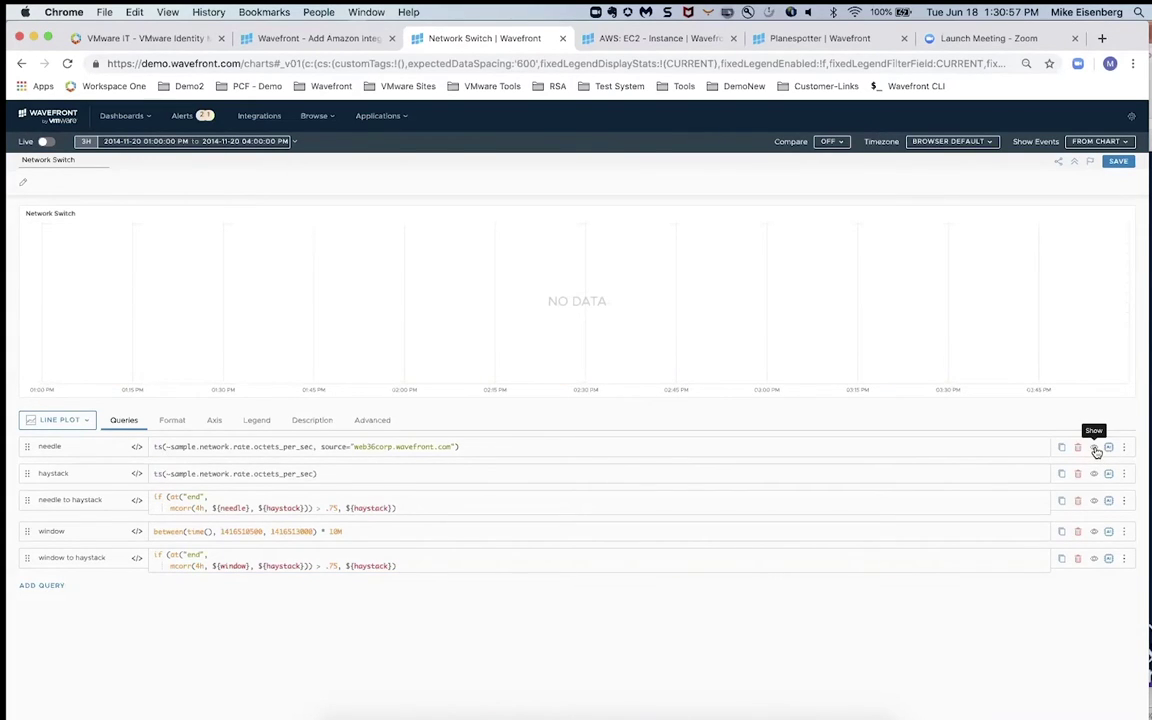
pyautogui.click(1096, 452)
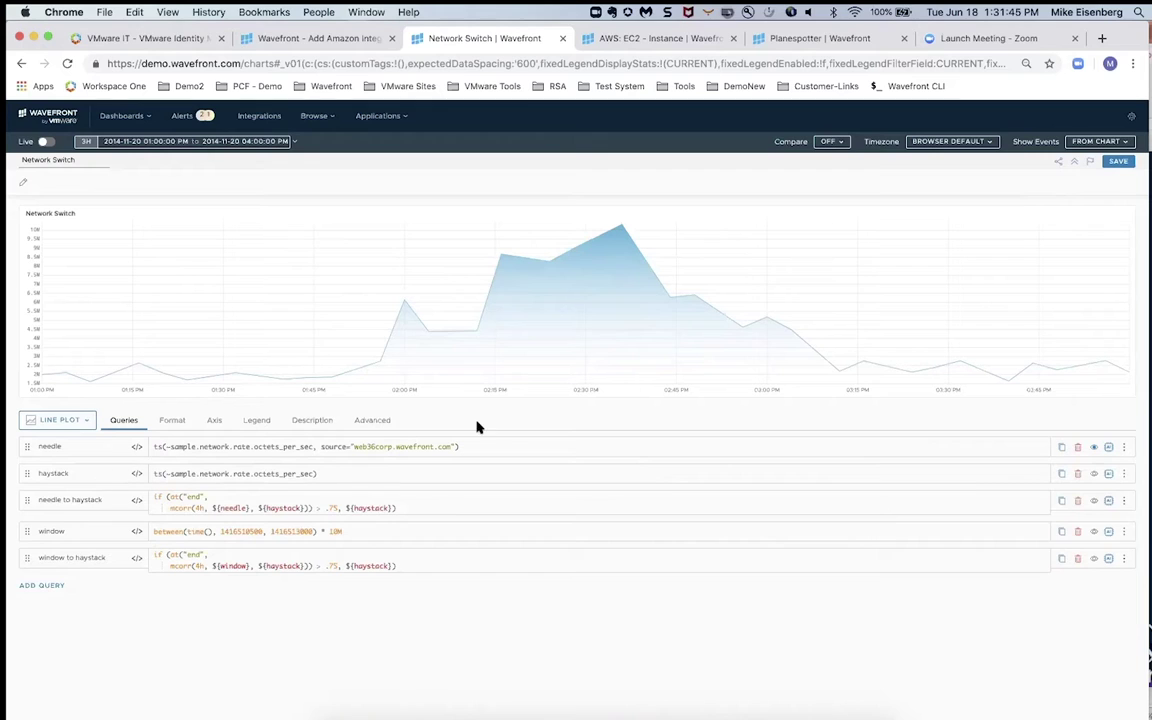
pyautogui.click(1094, 476)
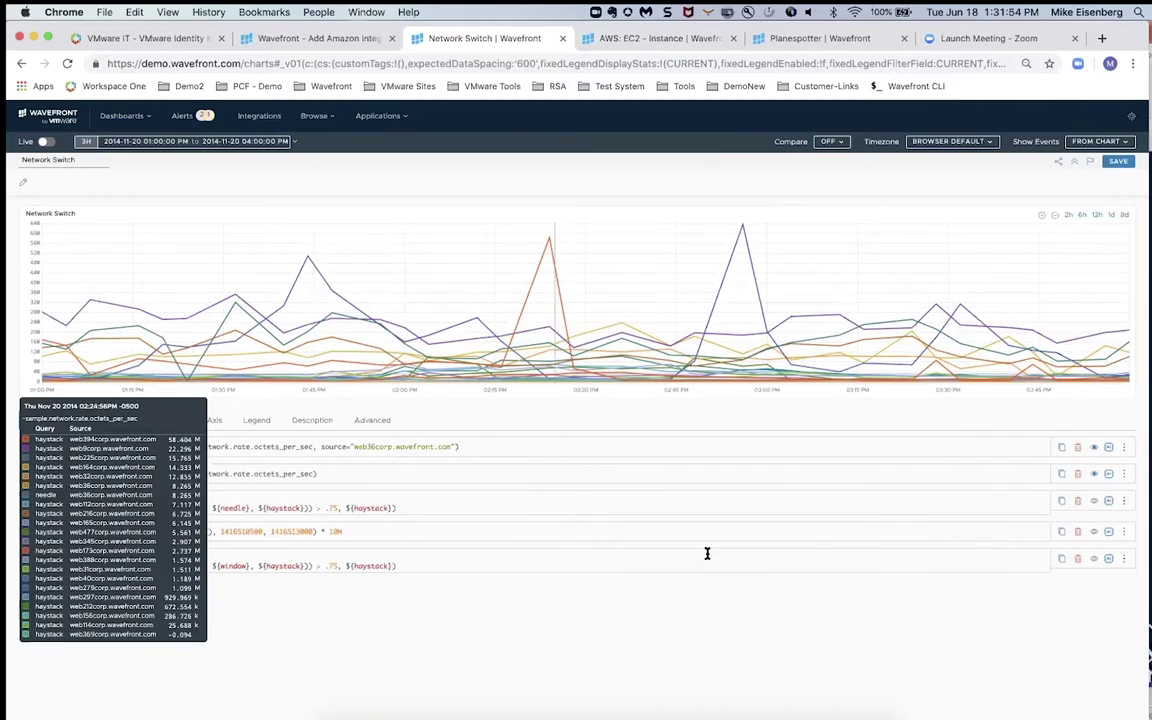
pyautogui.click(1094, 474)
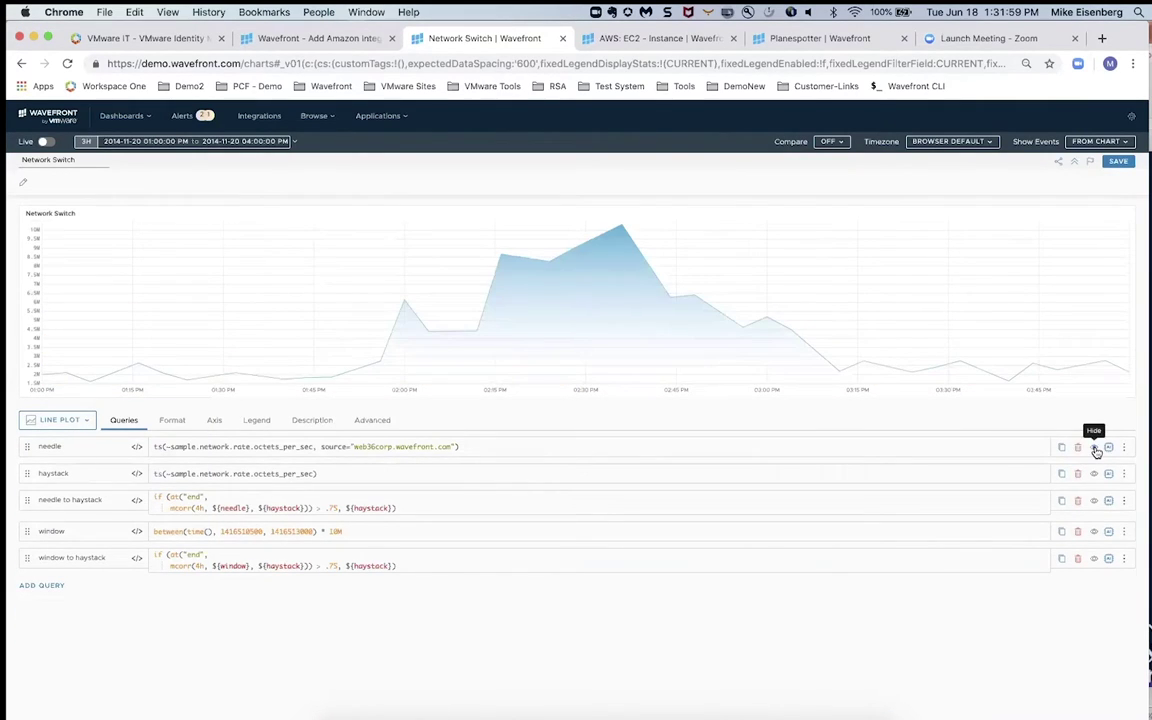
# - Display the needle to haystack query instead of needle, and highlight its mcorr(4h portion
pyautogui.click(1094, 447)
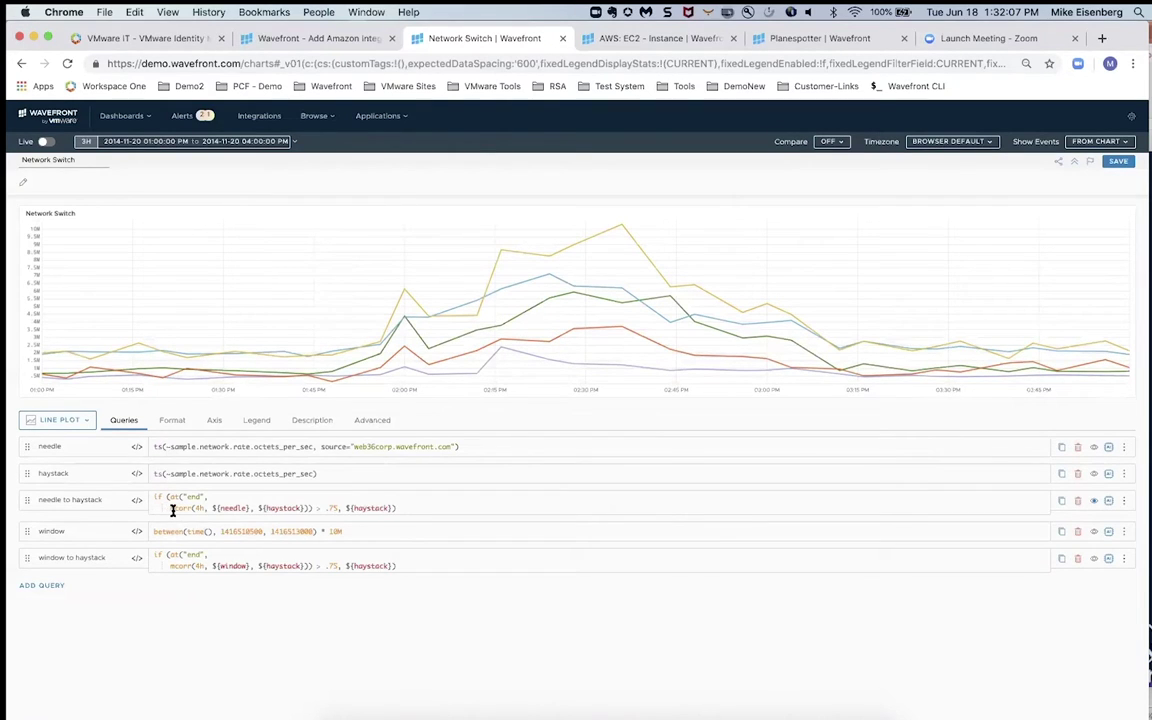
pyautogui.moveTo(168, 508); pyautogui.dragTo(204, 509)
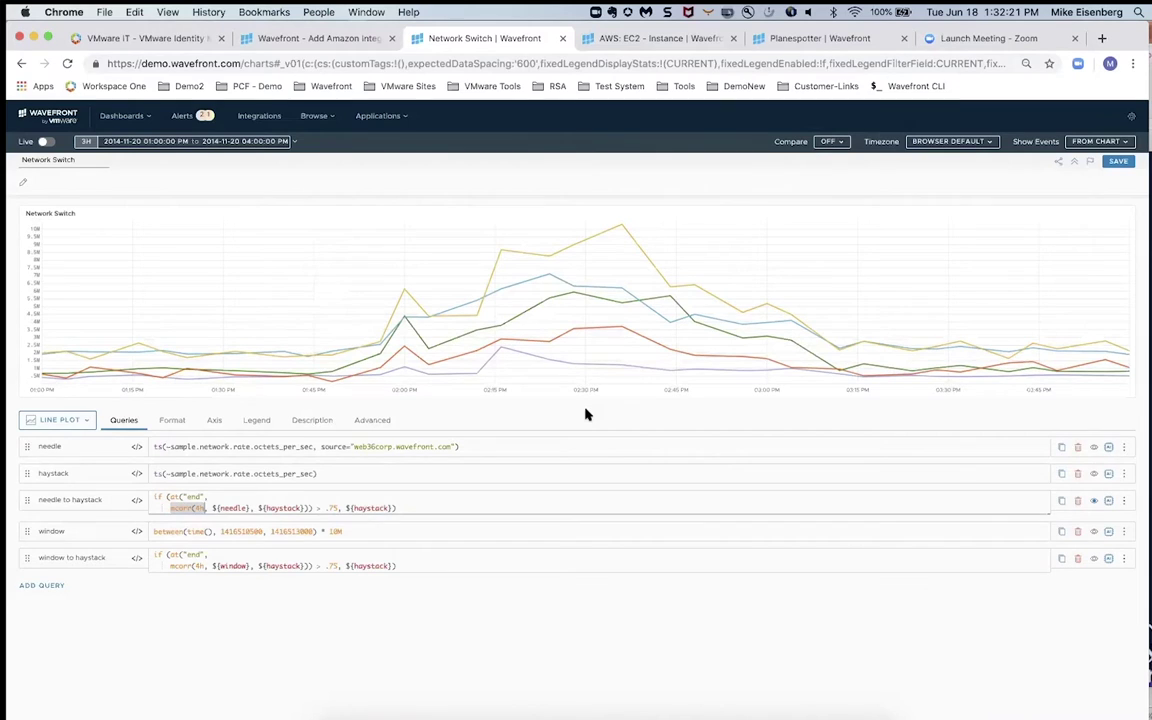
# - Hide the needle to haystack and needle queries, and display the window and window to haystack queries in the Network Switch chart
pyautogui.moveTo(589, 316)
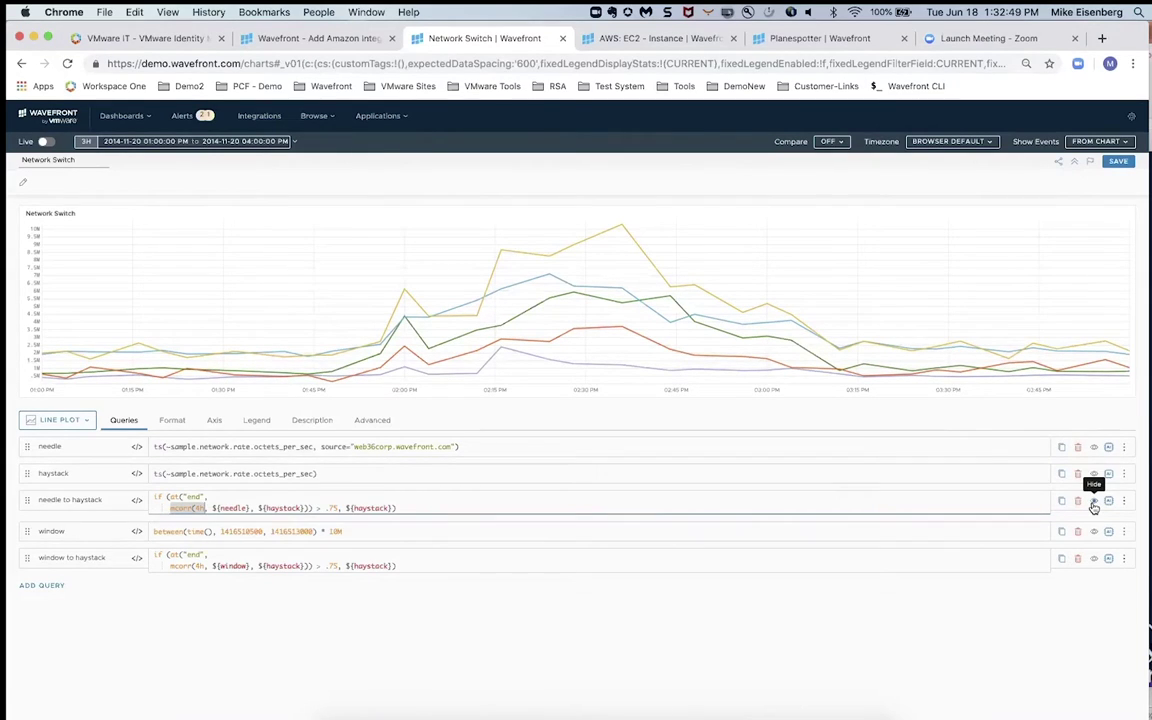
pyautogui.click(1094, 508)
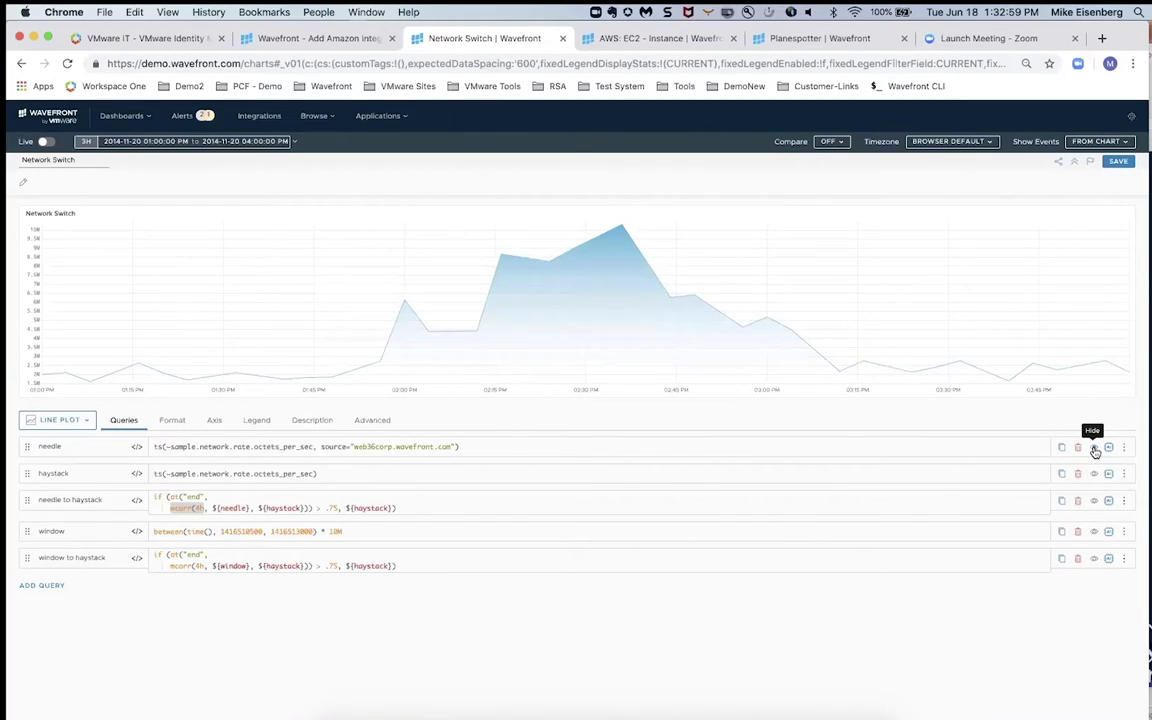
pyautogui.click(1094, 451)
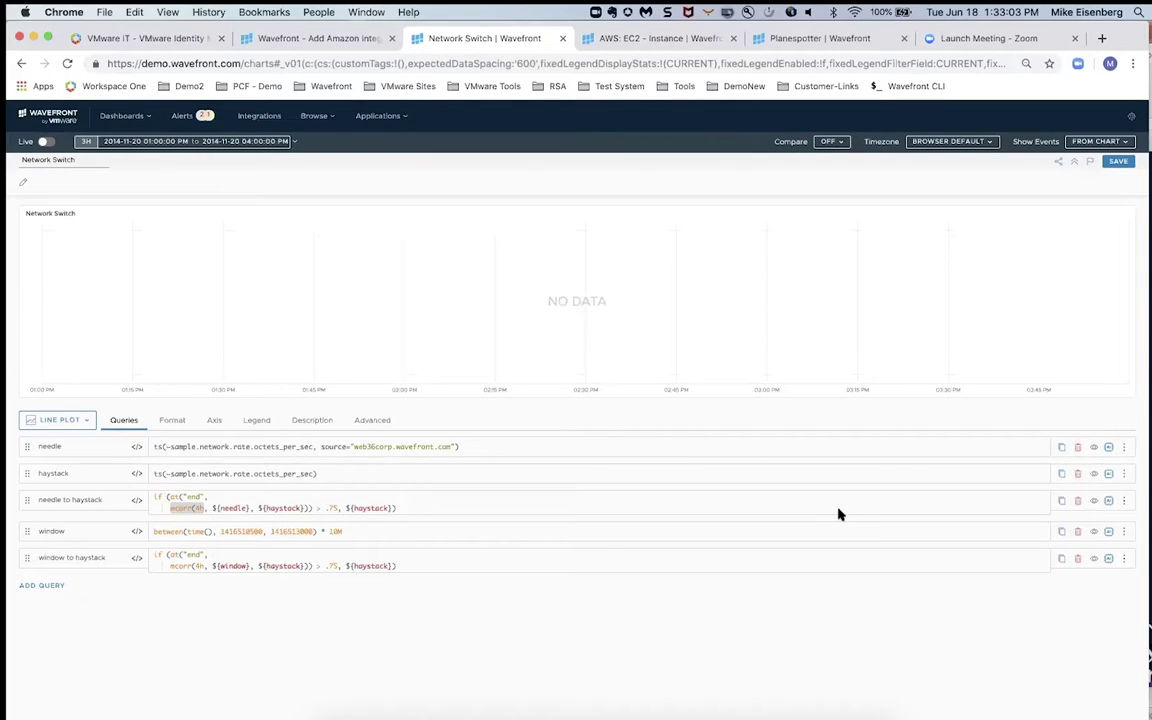
pyautogui.click(1094, 532)
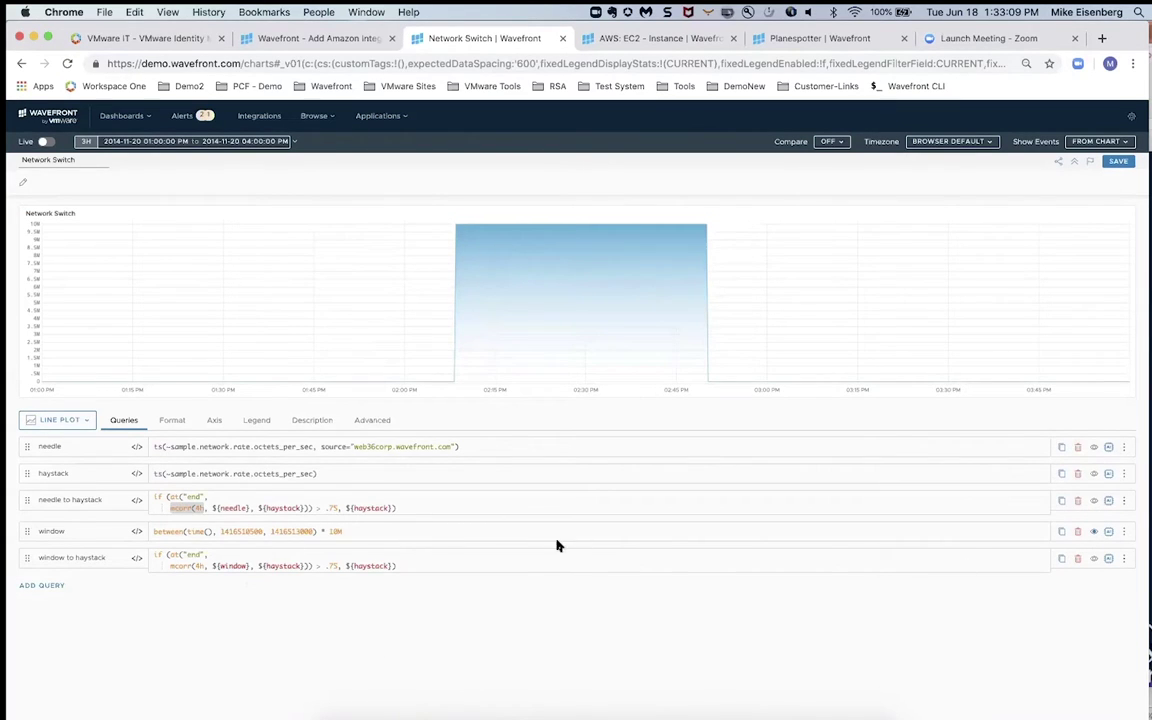
pyautogui.moveTo(455, 384)
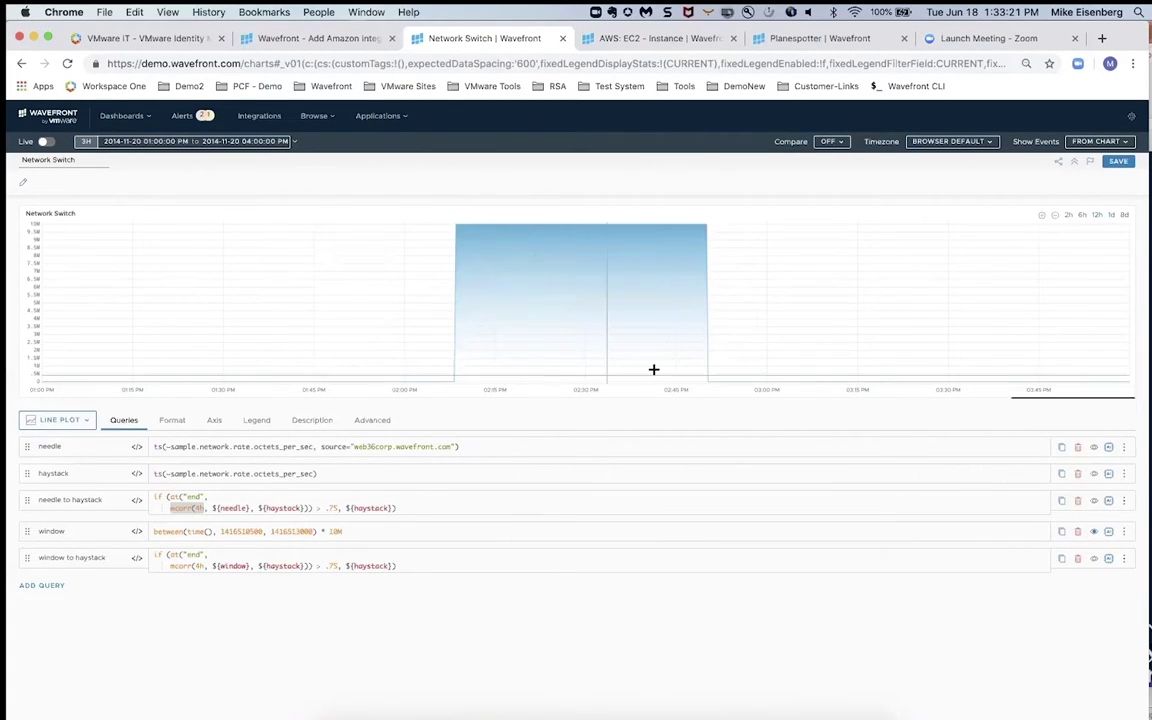
pyautogui.click(1093, 559)
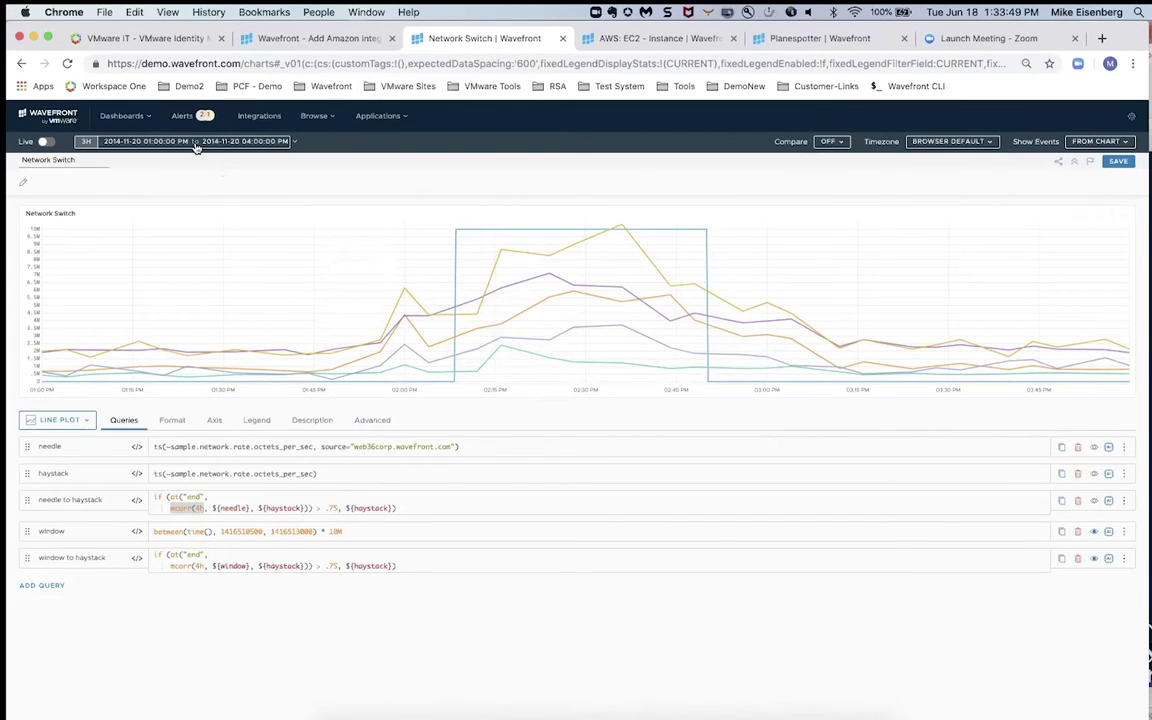
# - Open the Smart Alerting Dips chart from the Demo2 bookmarks and clone its request rate query
pyautogui.click(190, 87)
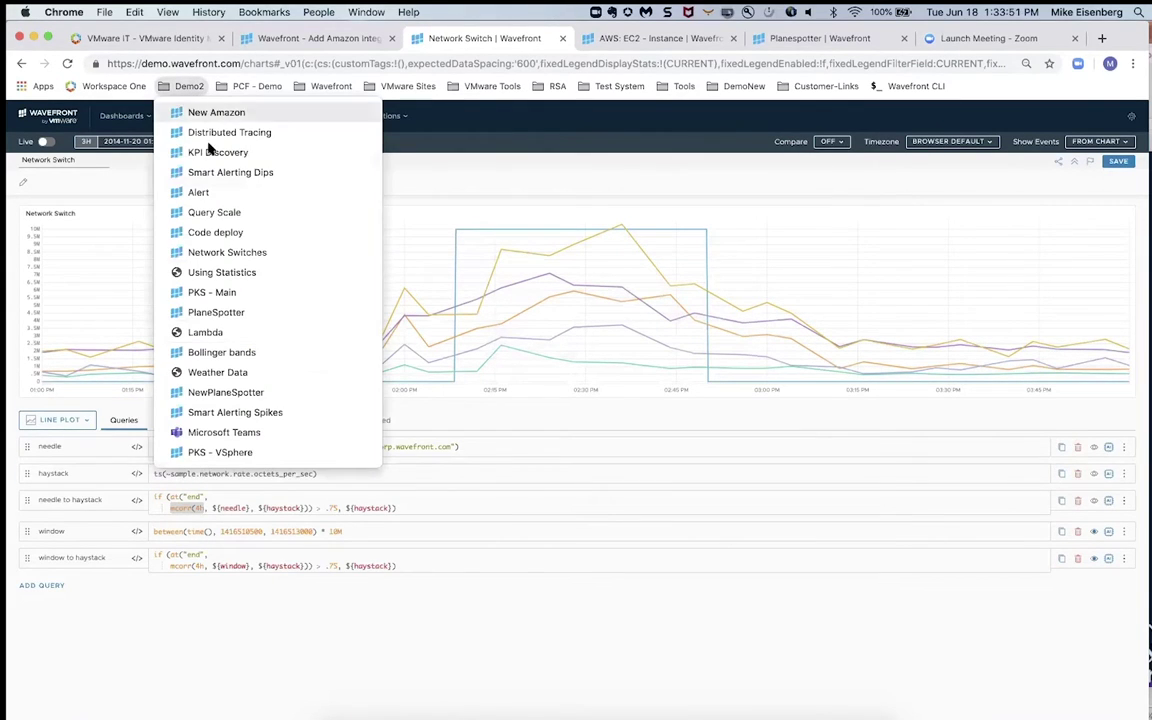
pyautogui.click(211, 174)
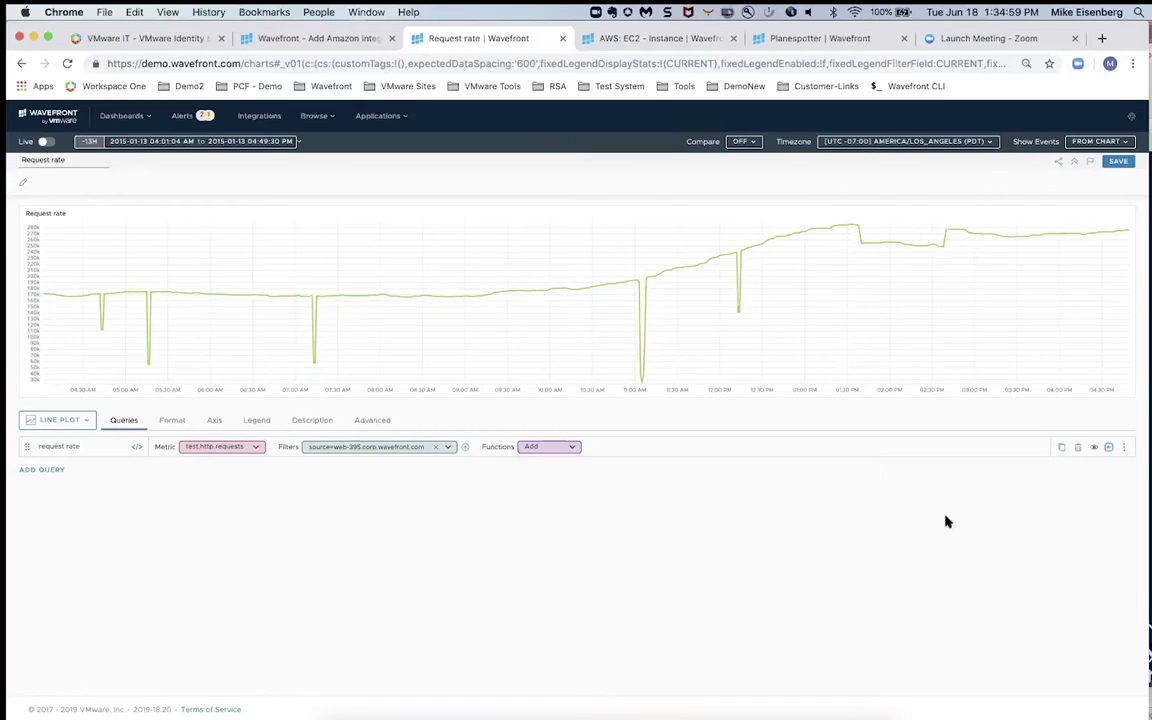
pyautogui.click(1063, 448)
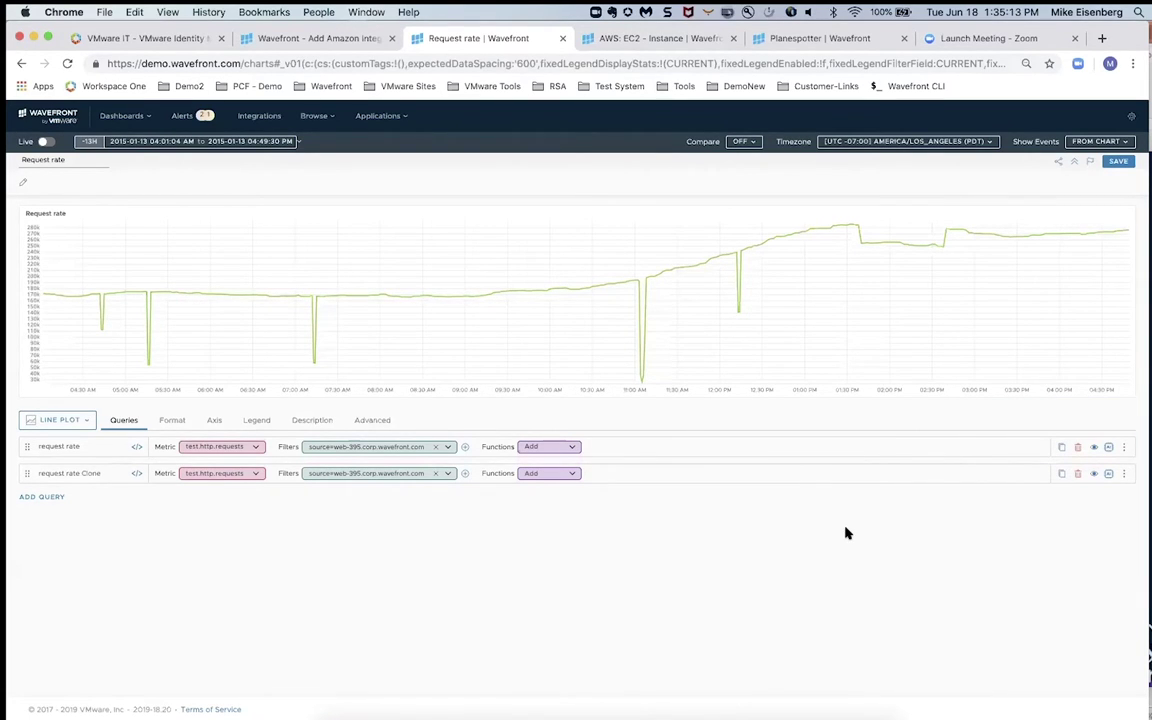
# - Apply the avg function to the request rate Clone query
pyautogui.click(571, 475)
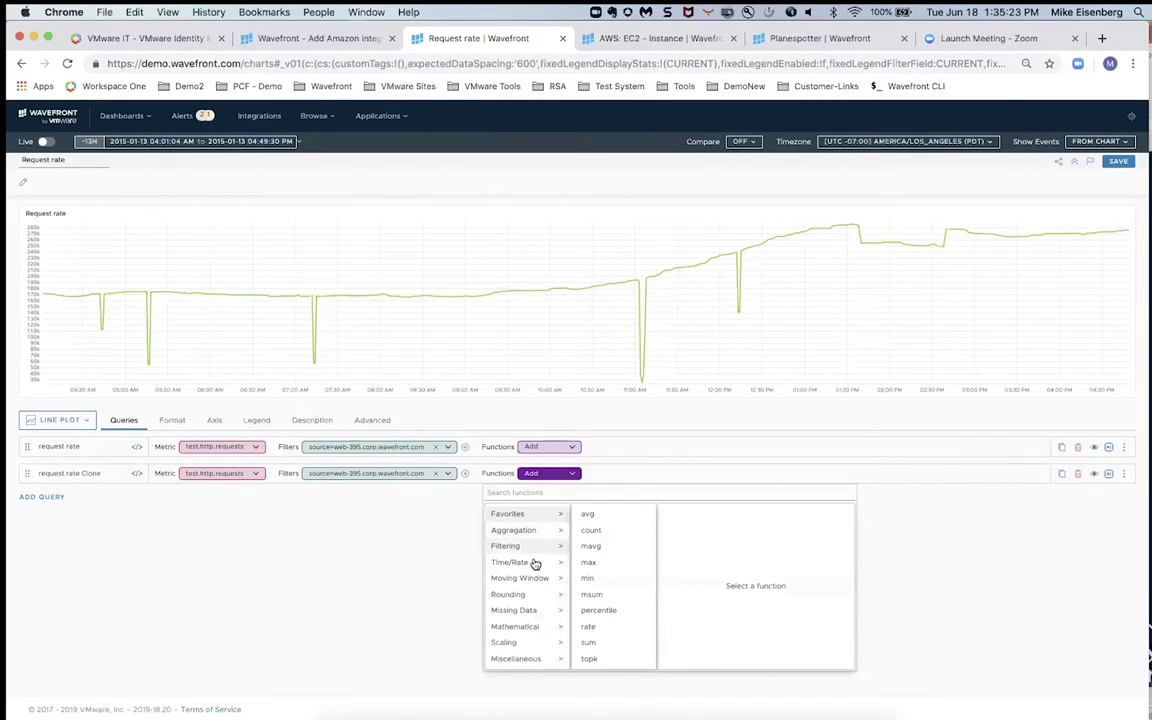
pyautogui.click(593, 519)
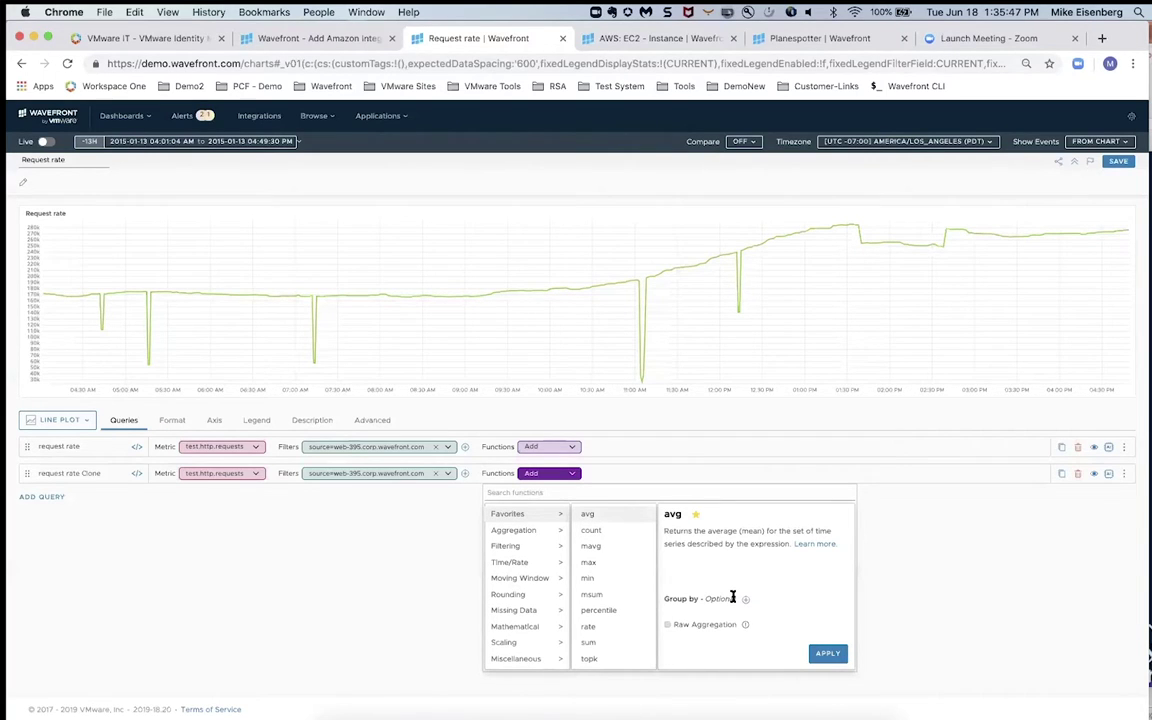
pyautogui.click(820, 653)
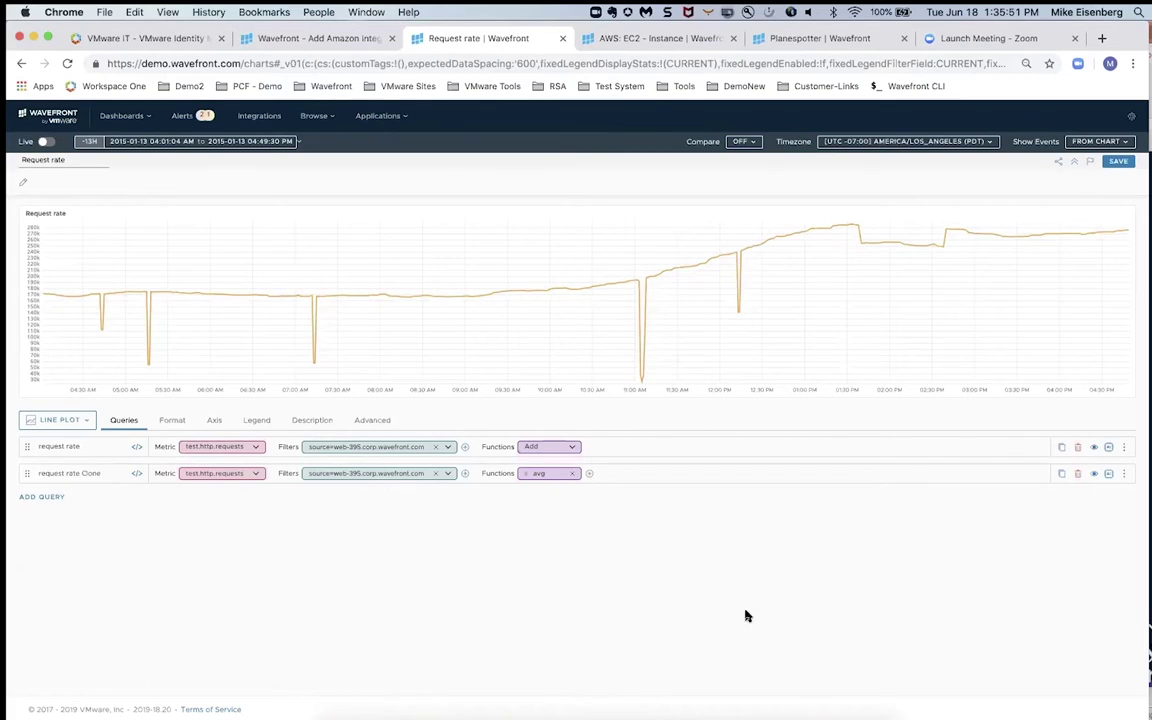
# - Replace the cloned query's avg function with the moving-window function mmedian, using a 10-minute time window
pyautogui.click(524, 474)
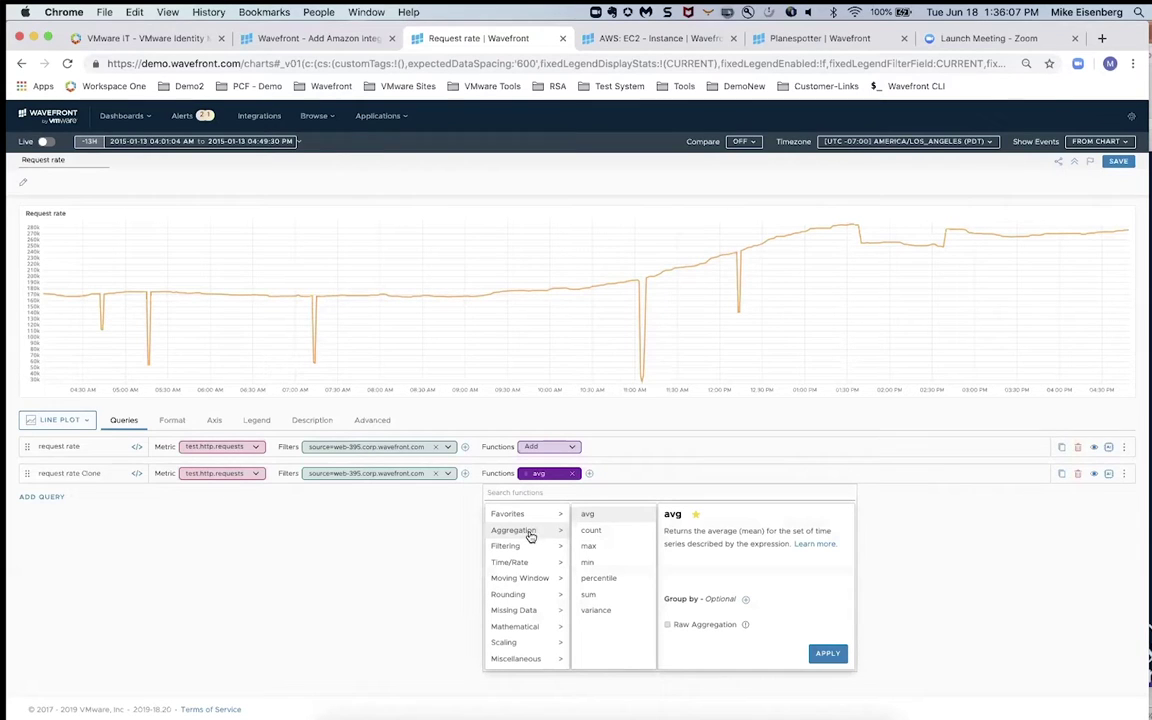
pyautogui.click(521, 578)
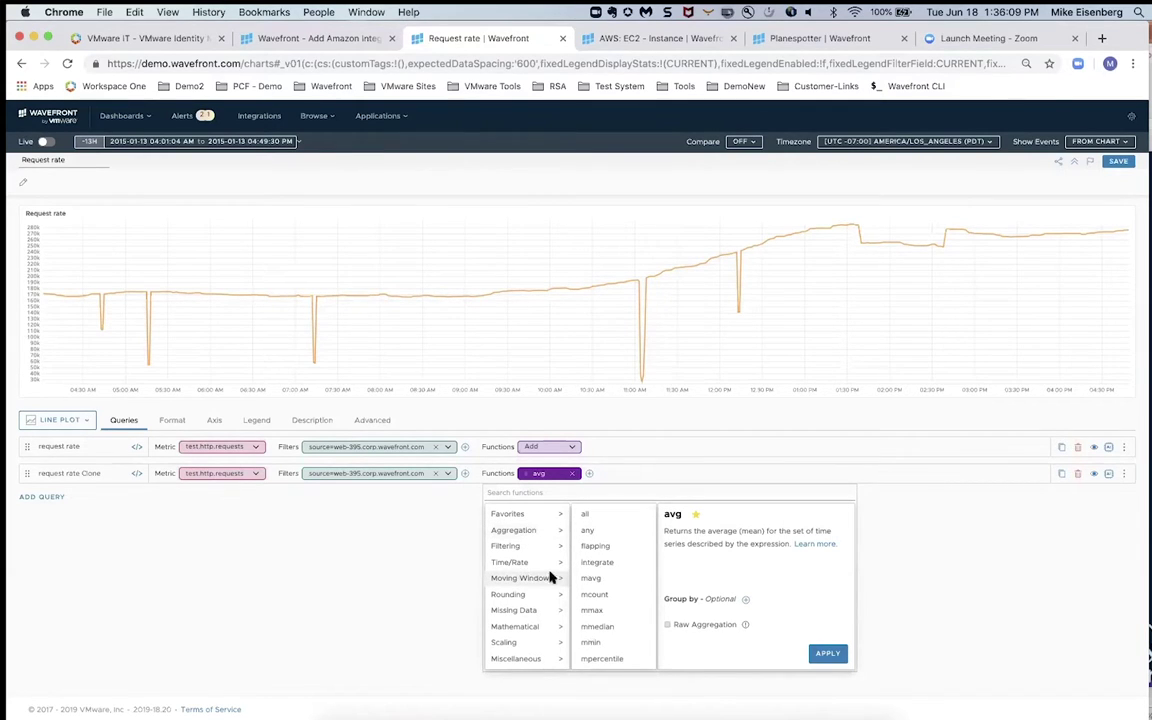
pyautogui.click(603, 628)
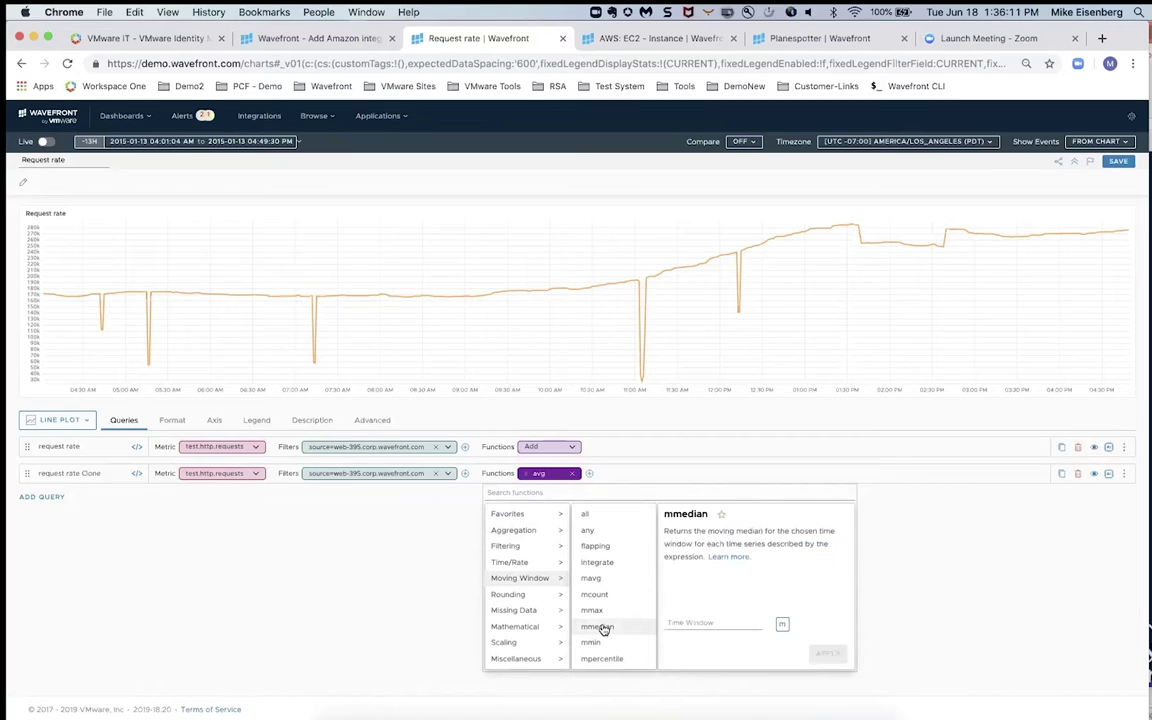
pyautogui.click(676, 621)
pyautogui.write('10')
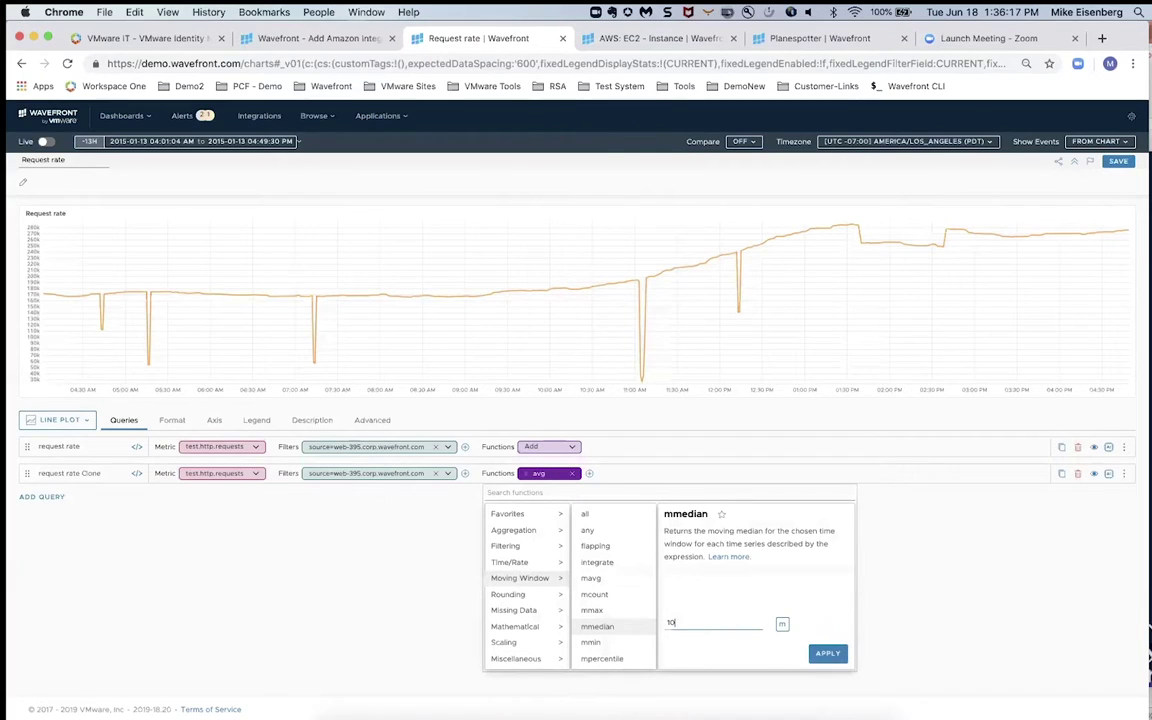
pyautogui.click(826, 653)
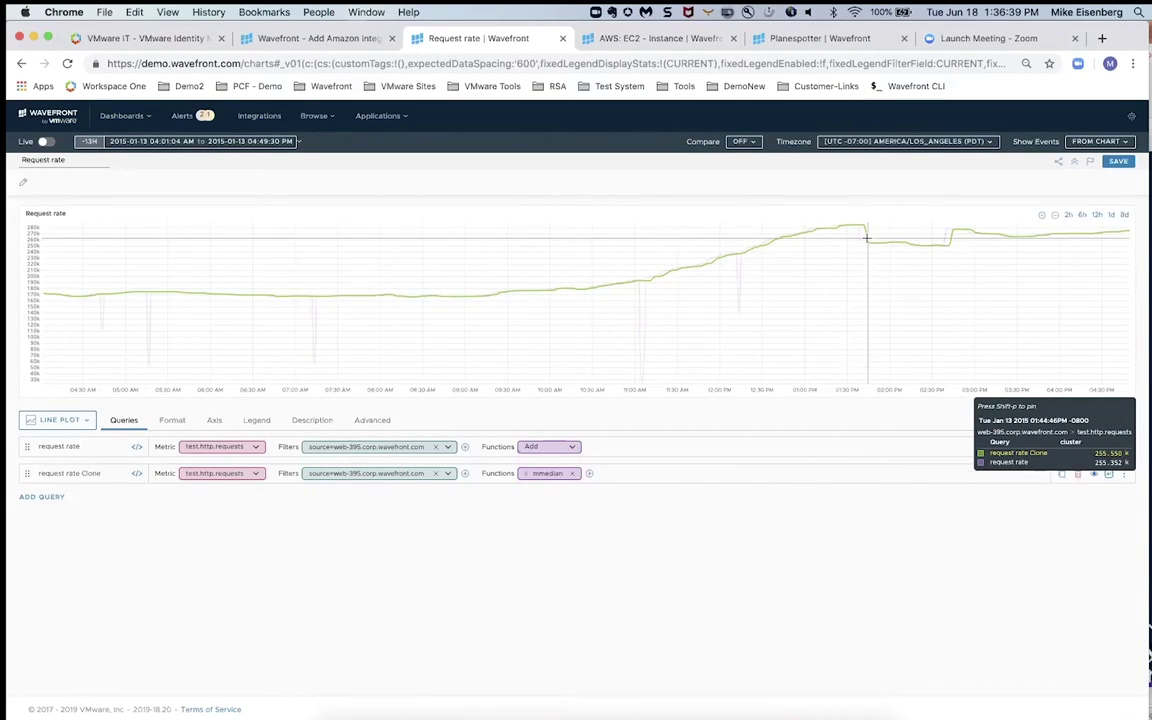
# - Rename the request rate Clone query to "first" and hide the original request rate query from the chart
pyautogui.click(74, 473)
pyautogui.doubleClick(74, 473)
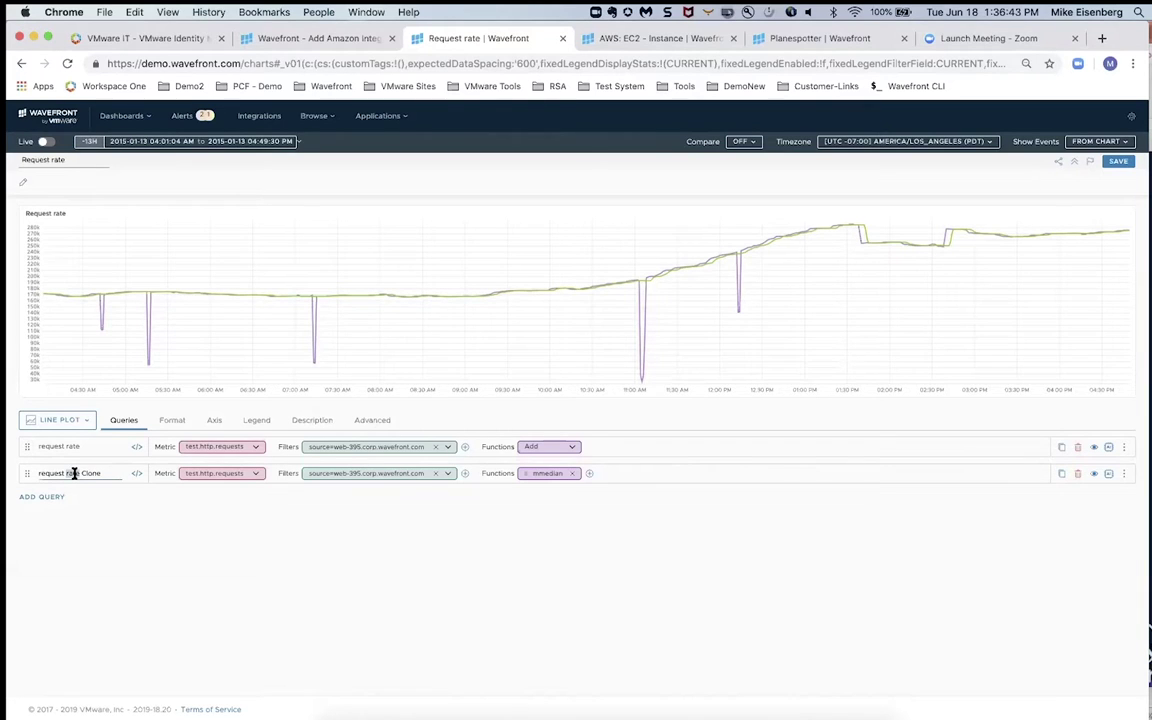
pyautogui.tripleClick(74, 473)
pyautogui.write('F')
pyautogui.press('BackSpace')
pyautogui.write('first')
pyautogui.click(1094, 451)
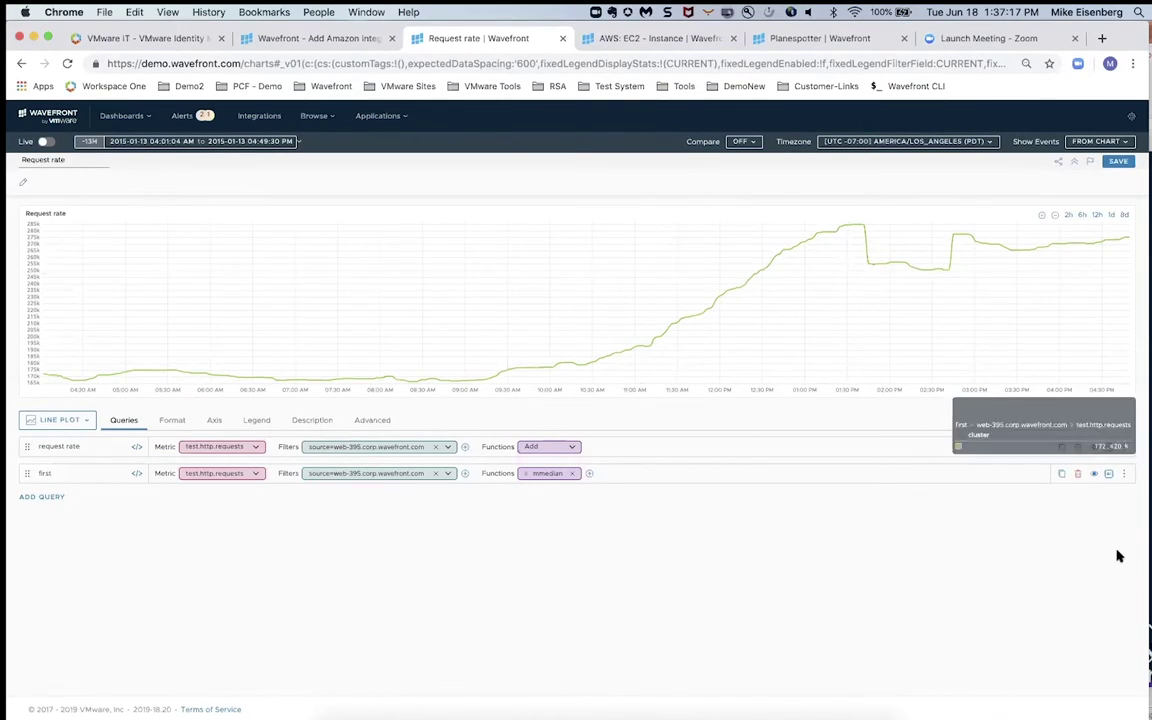
# - Clone the first query and add a lag function with a 10-minute time window after its mmedian function
pyautogui.click(1062, 474)
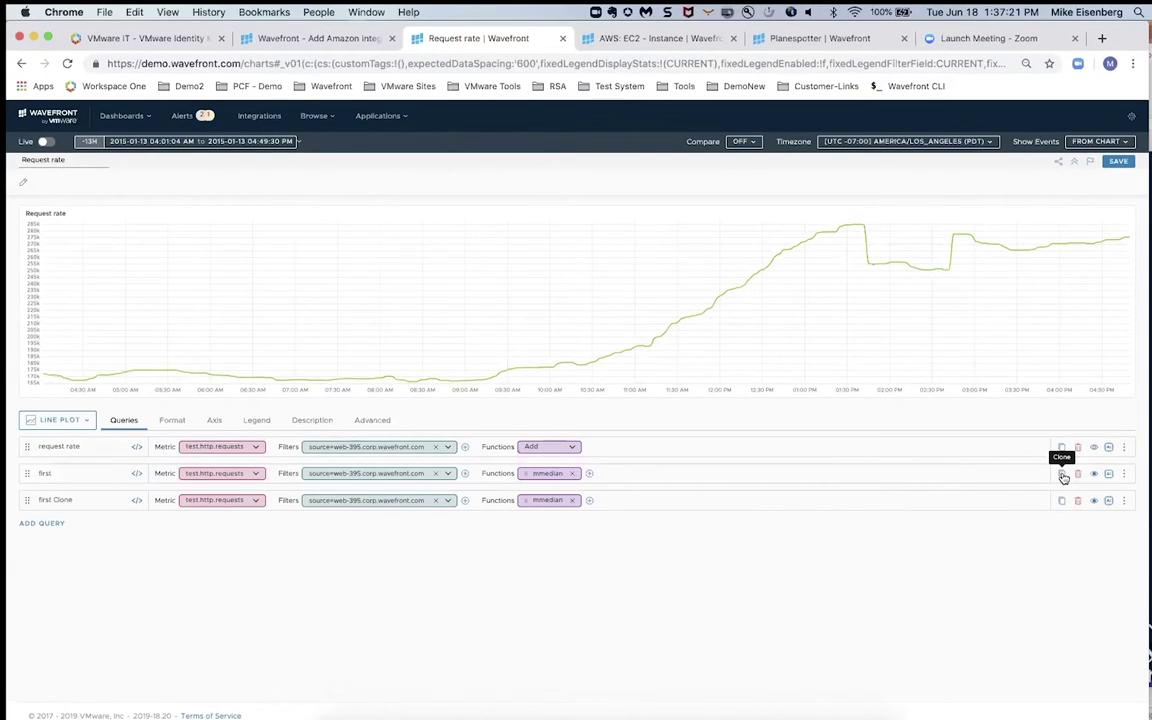
pyautogui.click(590, 501)
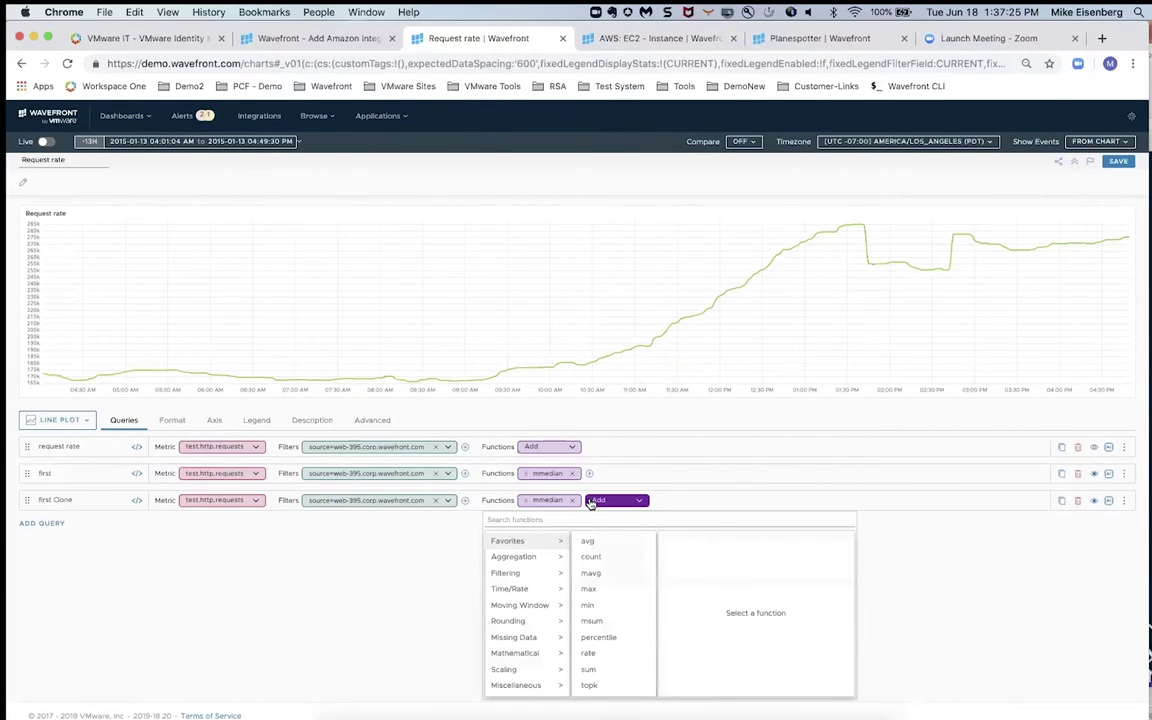
pyautogui.click(531, 594)
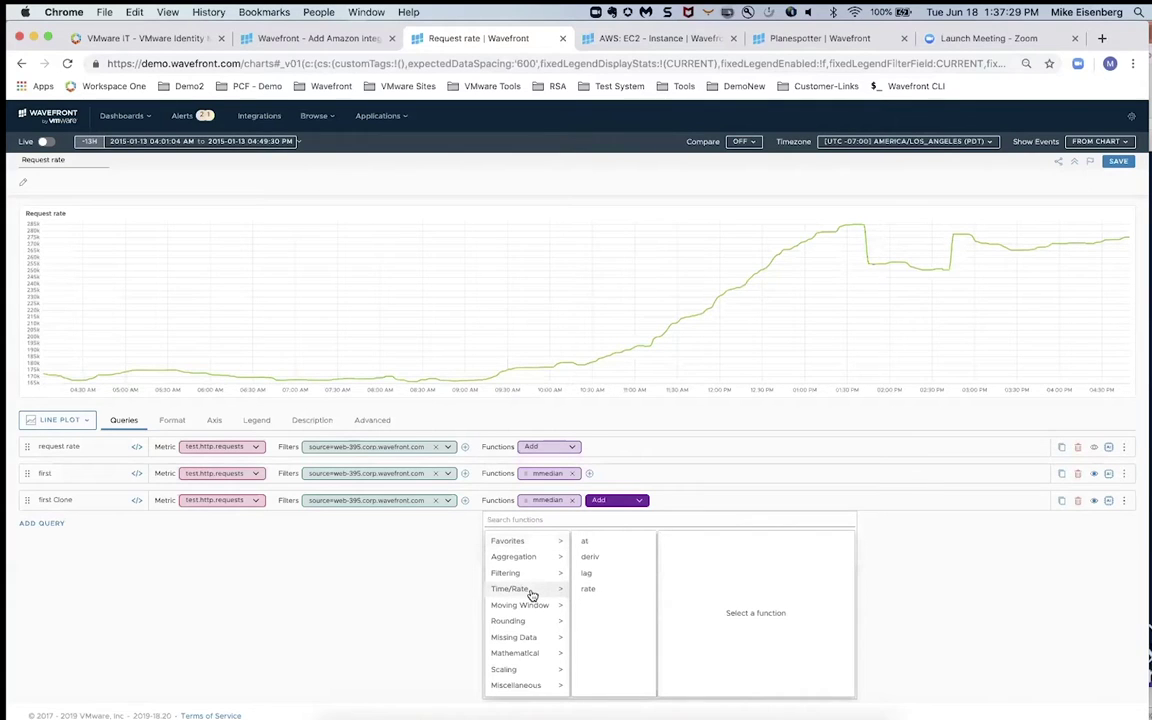
pyautogui.click(585, 574)
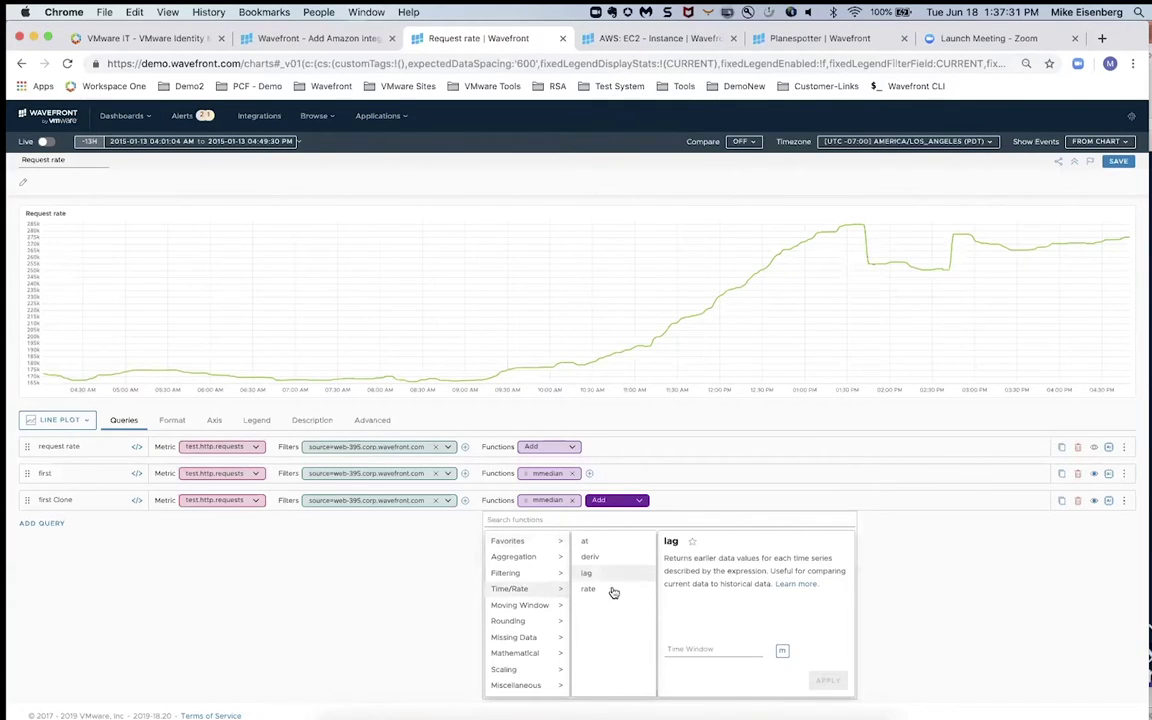
pyautogui.click(675, 647)
pyautogui.write('10')
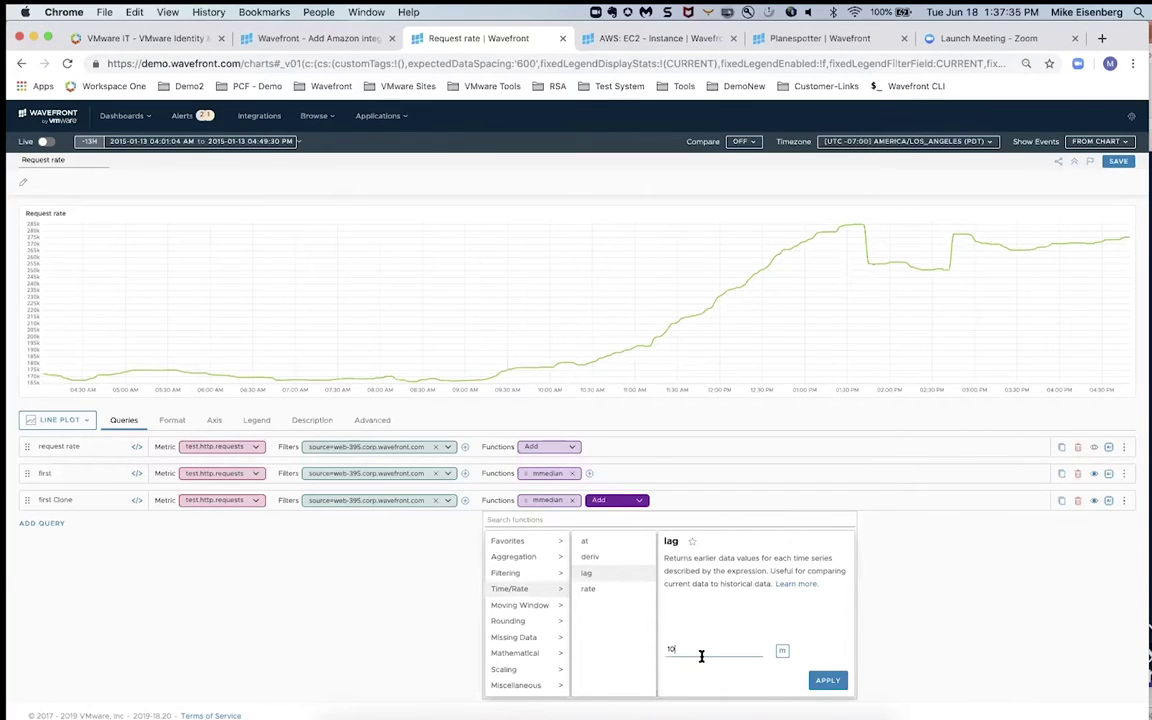
pyautogui.click(826, 680)
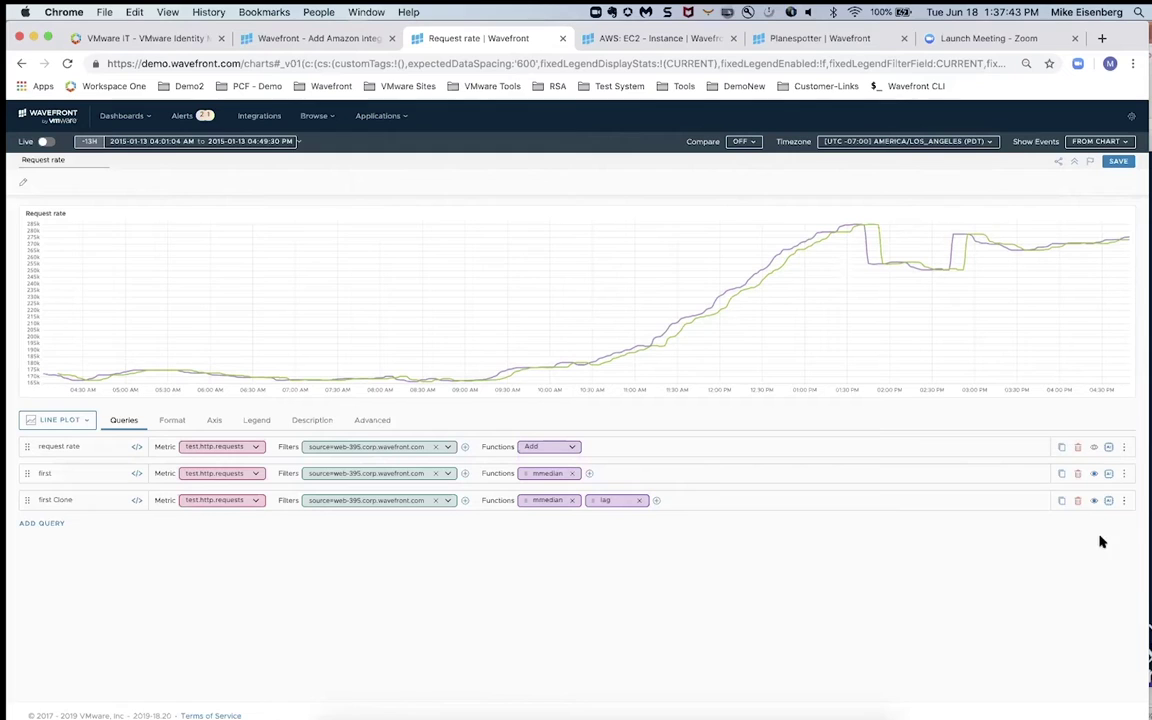
# - Add a new query below first Clone and switch it from the query builder to the query editor
pyautogui.click(1124, 502)
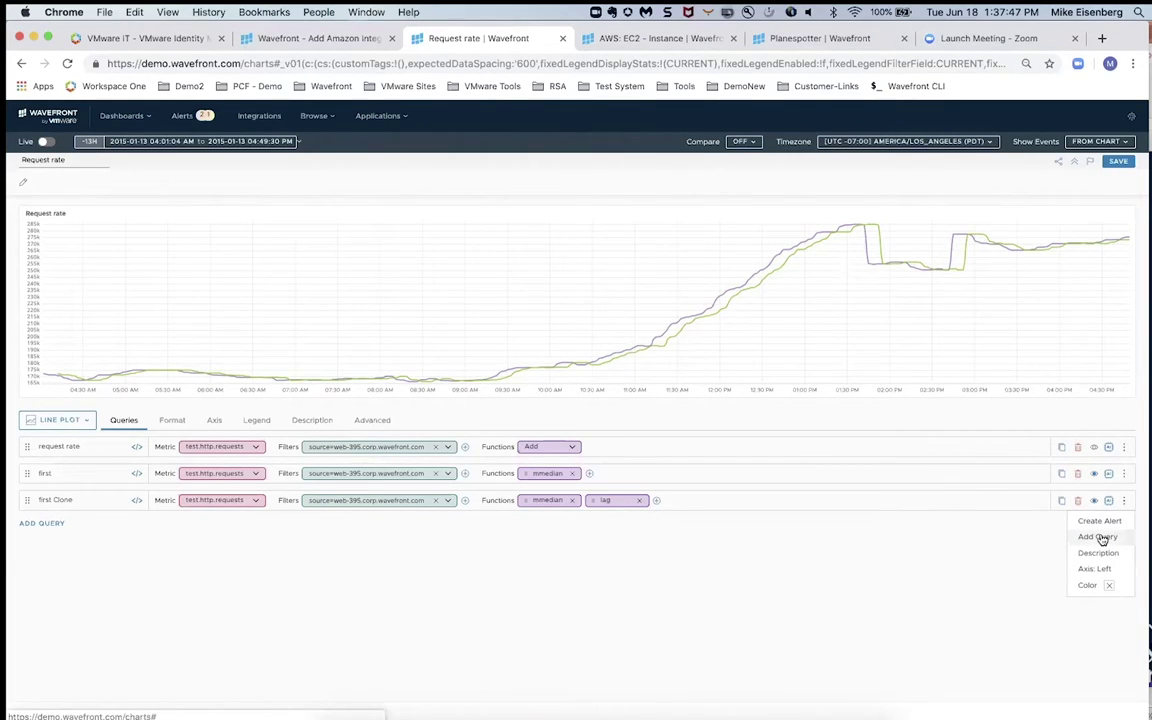
pyautogui.click(1100, 538)
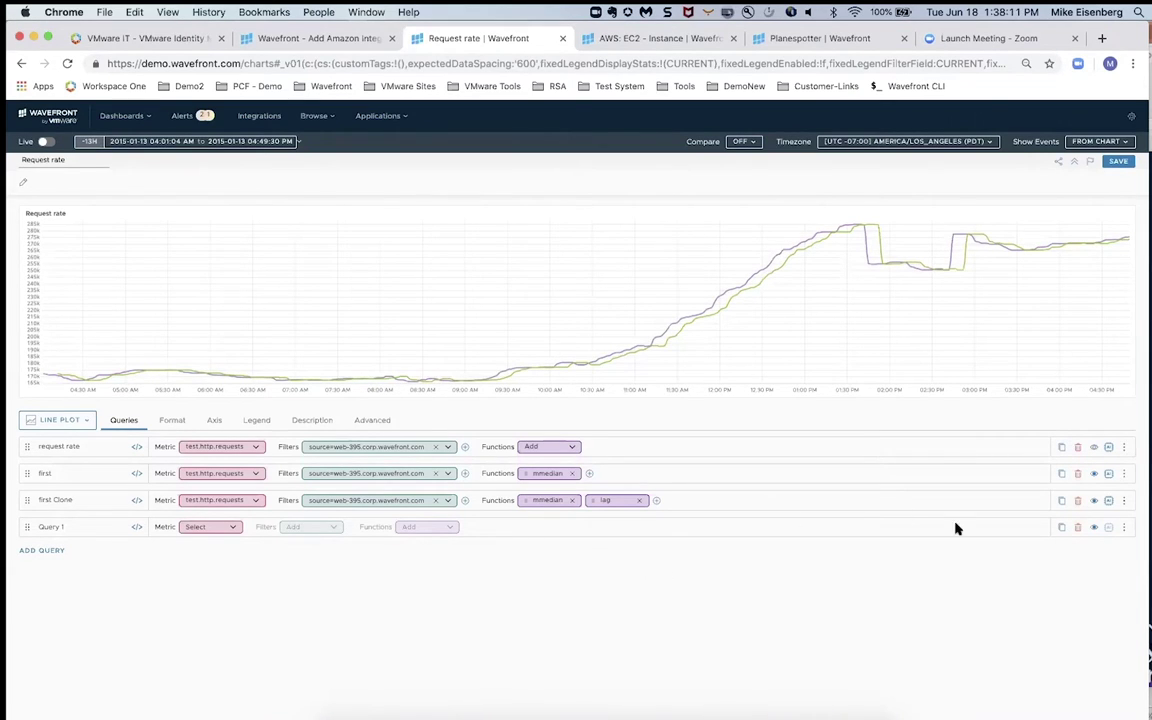
pyautogui.click(1123, 529)
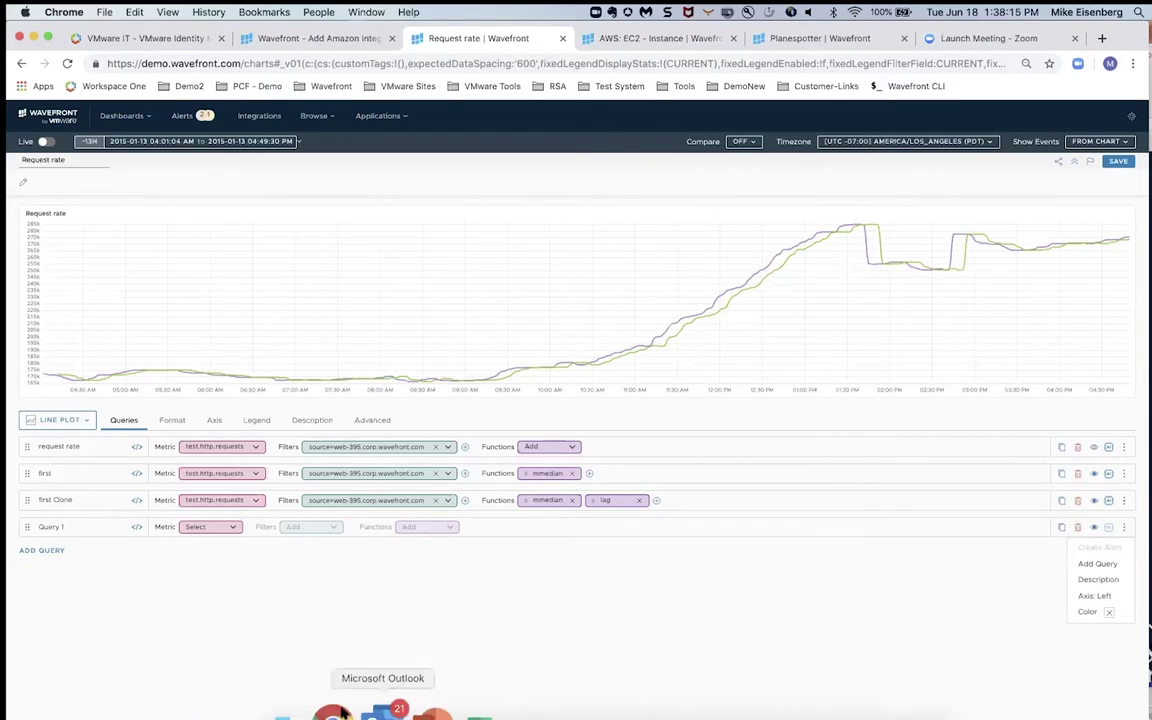
pyautogui.click(138, 531)
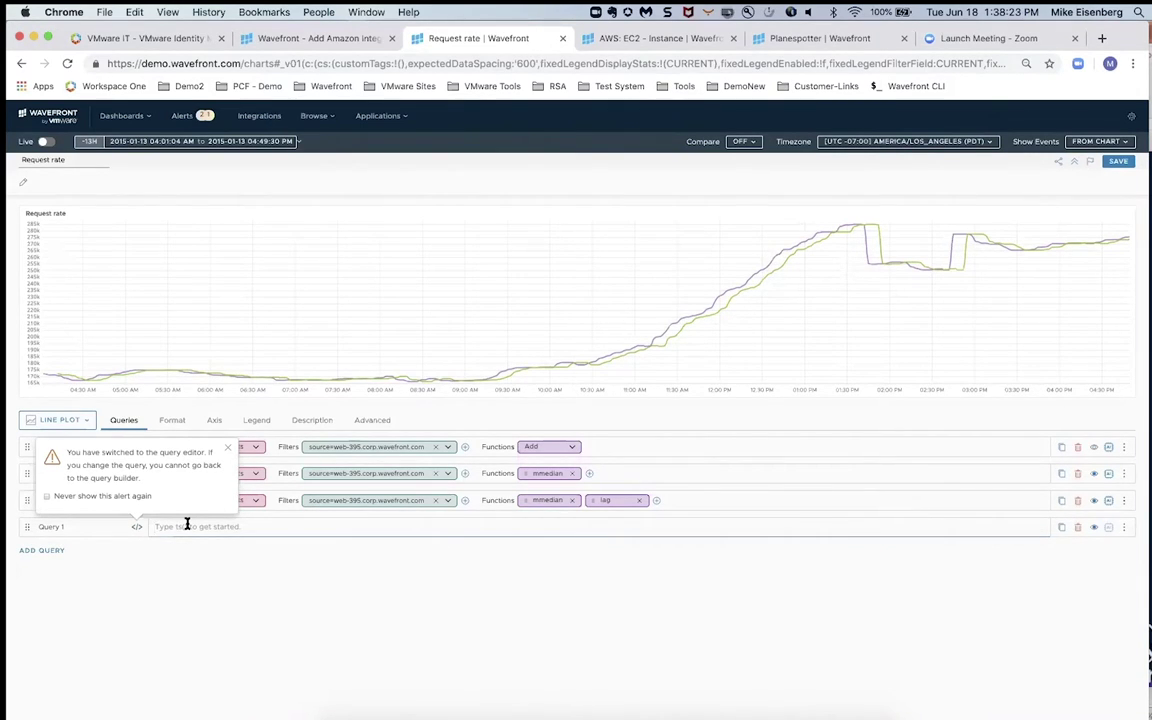
# - Enter the expression ${first} / ${first Clone} in the new query and plot it
pyautogui.write('t')
pyautogui.press('BackSpace')
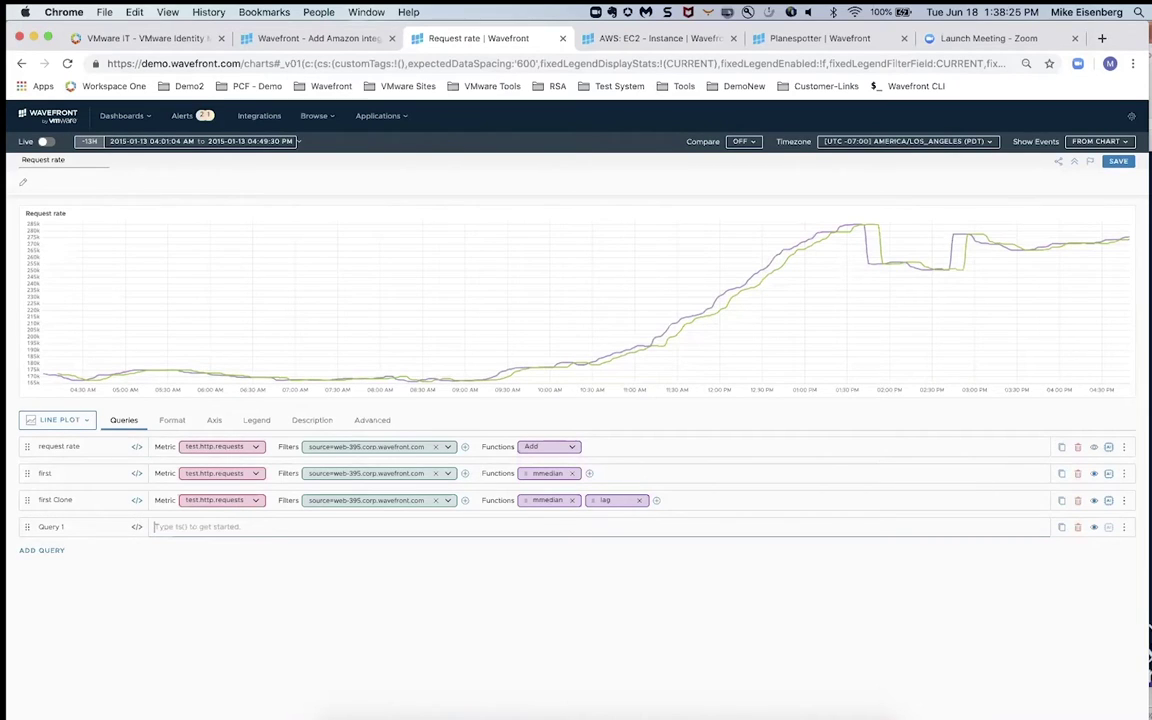
pyautogui.write('${')
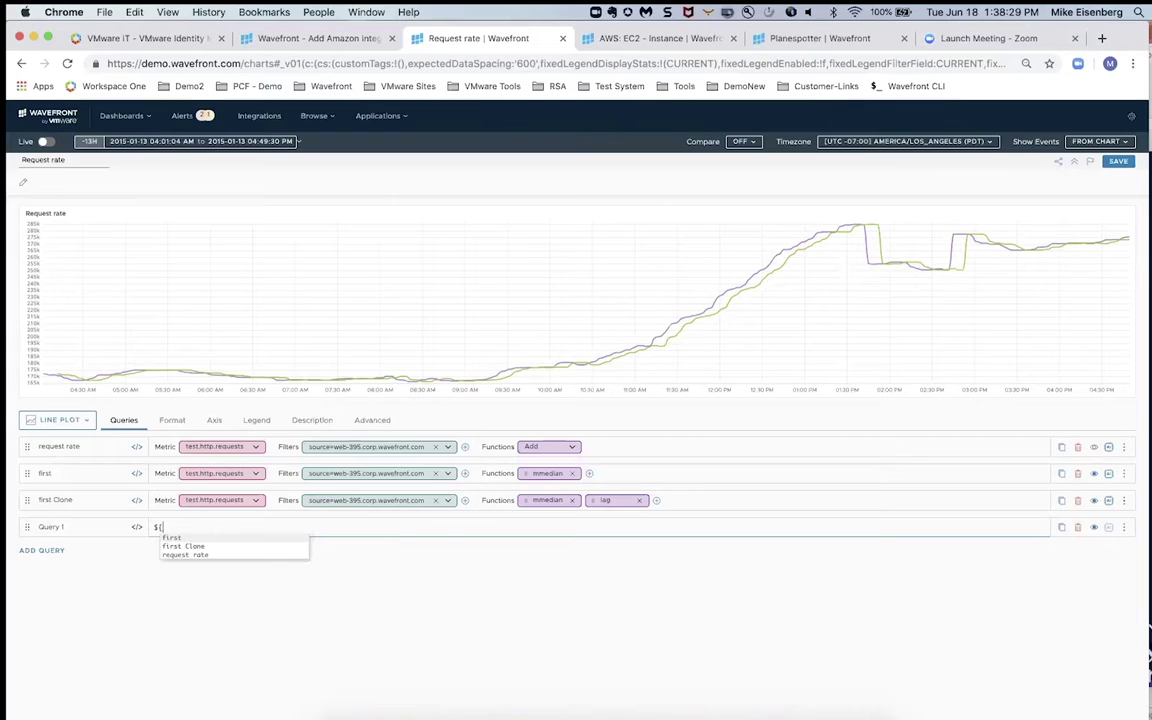
pyautogui.click(176, 540)
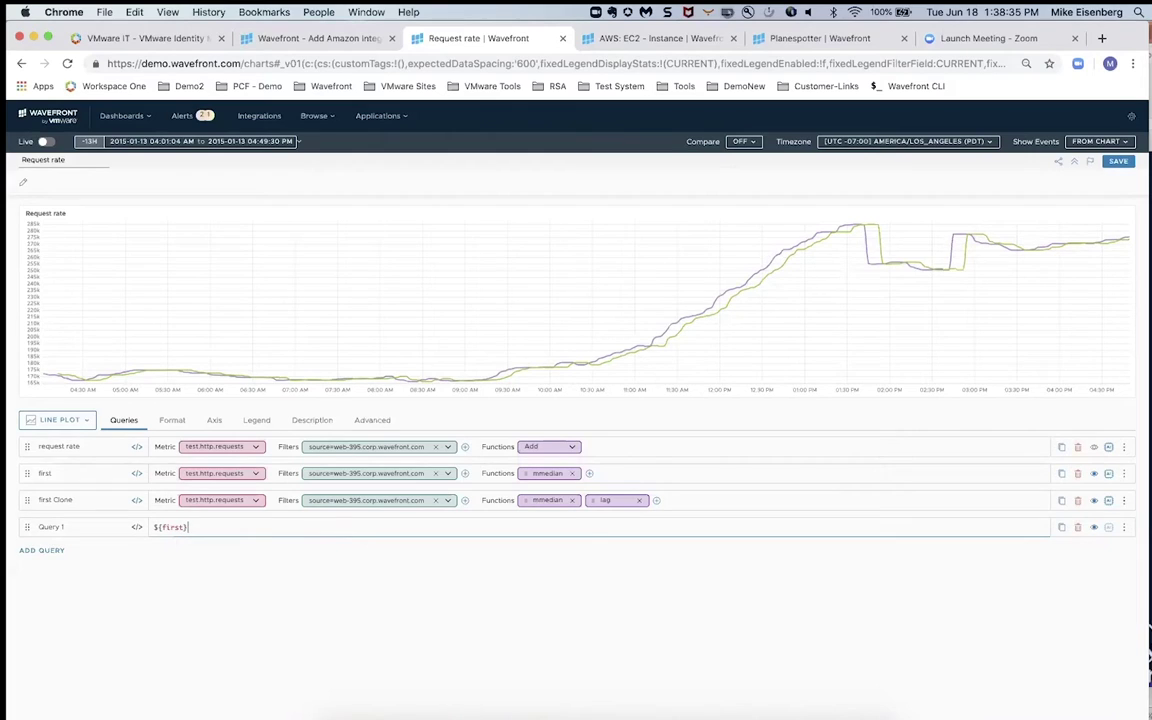
pyautogui.write('} / ${')
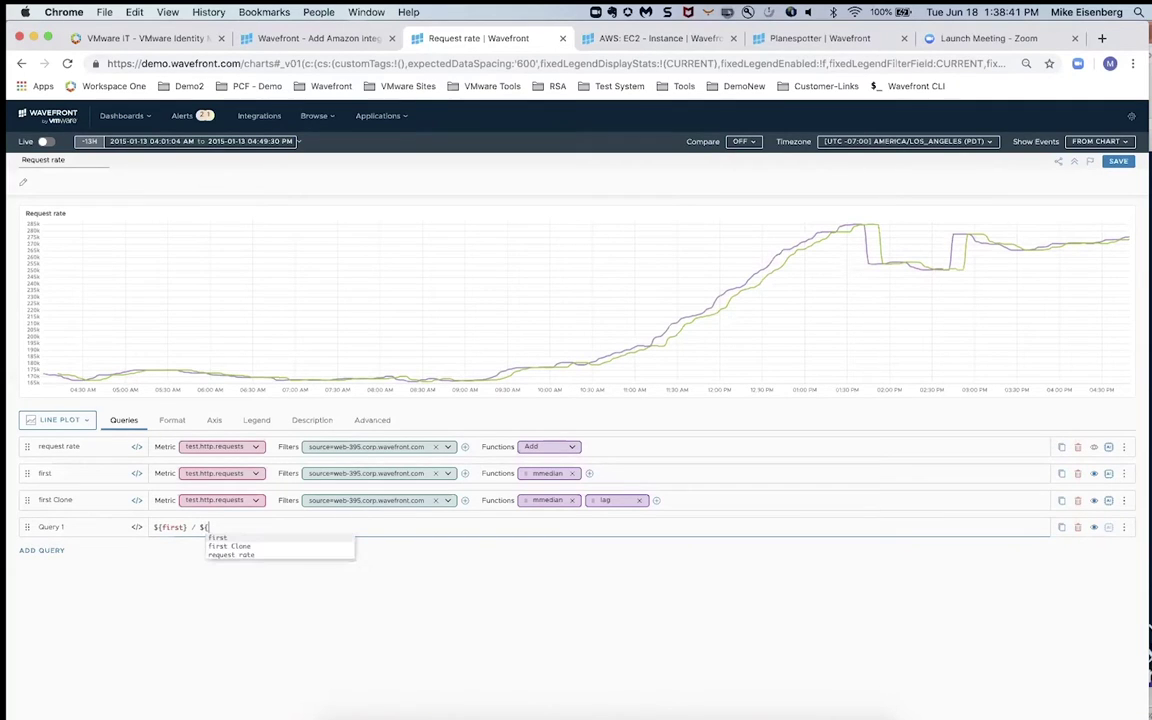
pyautogui.click(223, 548)
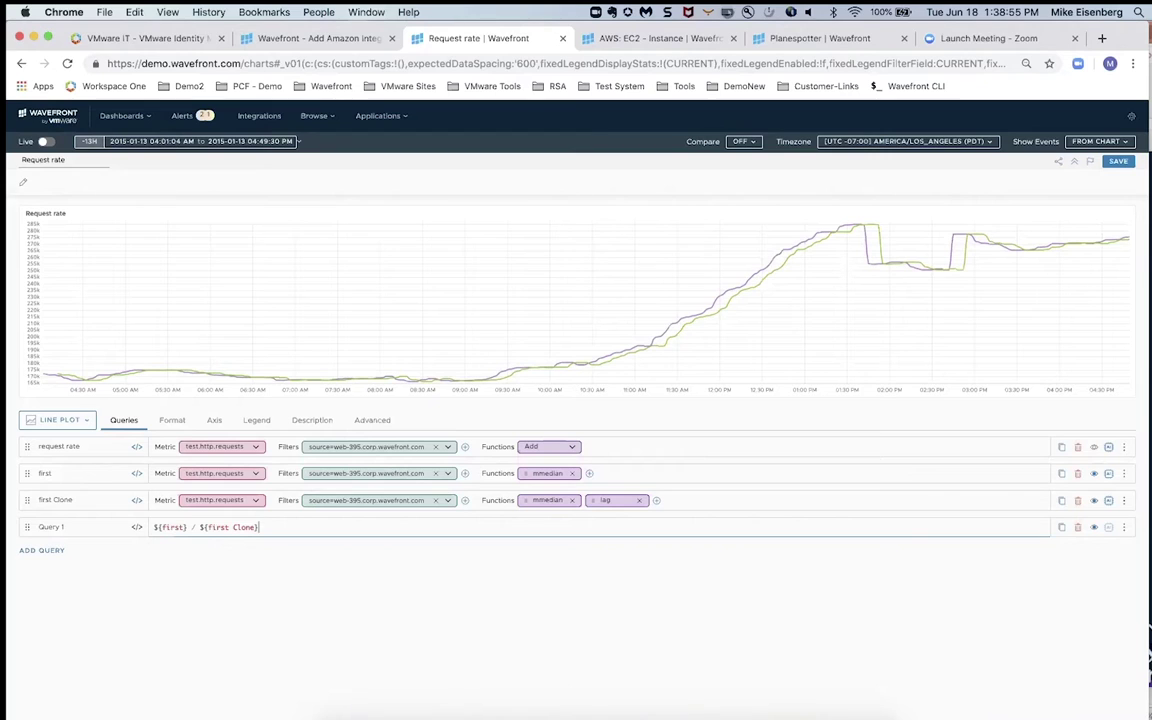
pyautogui.press('Return')
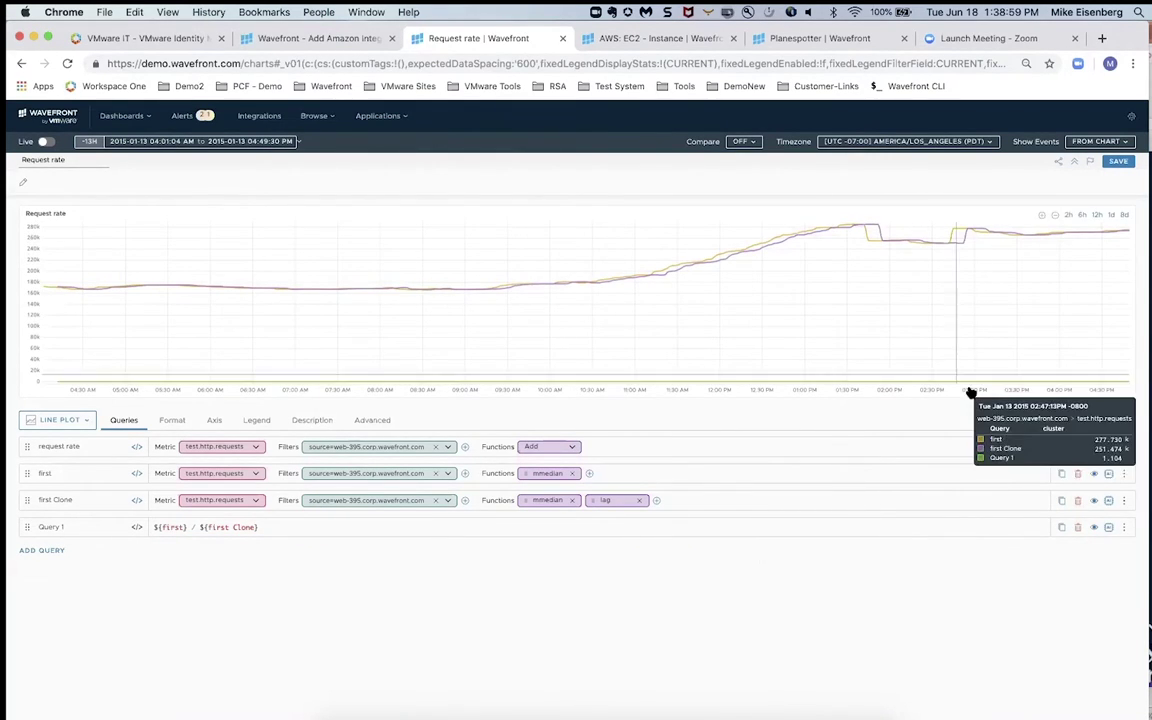
# - Assign Query 1 to the left axis and hide the first and first Clone queries from the chart
pyautogui.click(1124, 527)
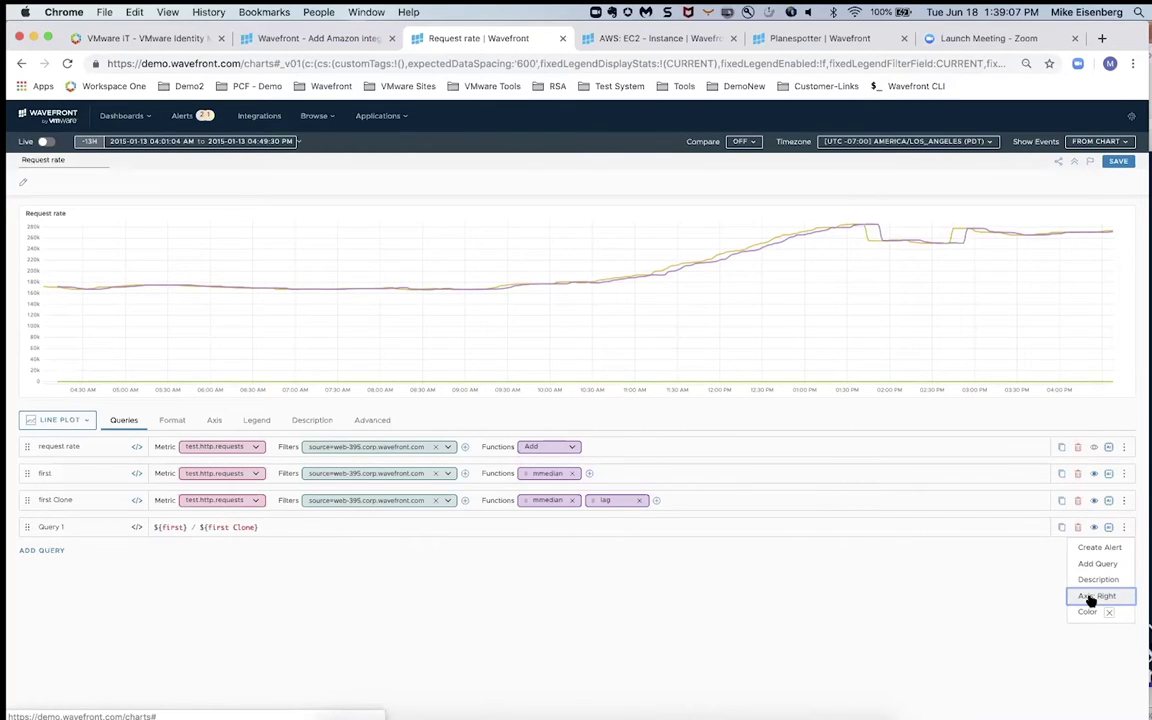
pyautogui.click(1091, 597)
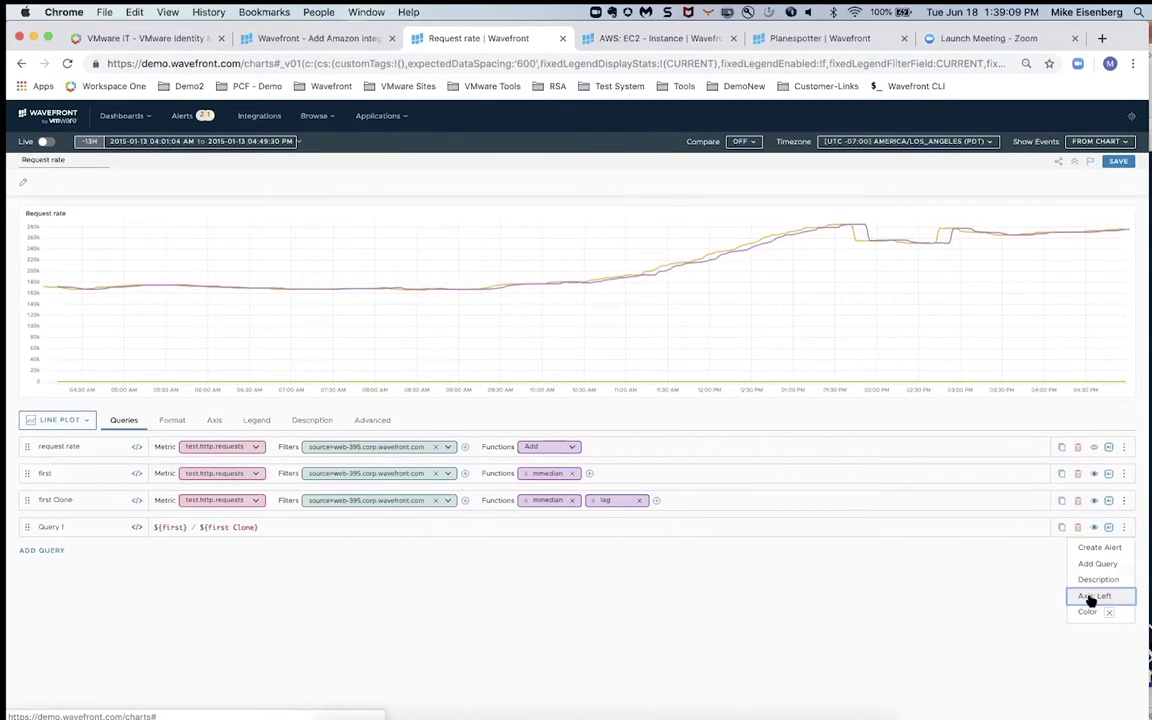
pyautogui.click(1096, 501)
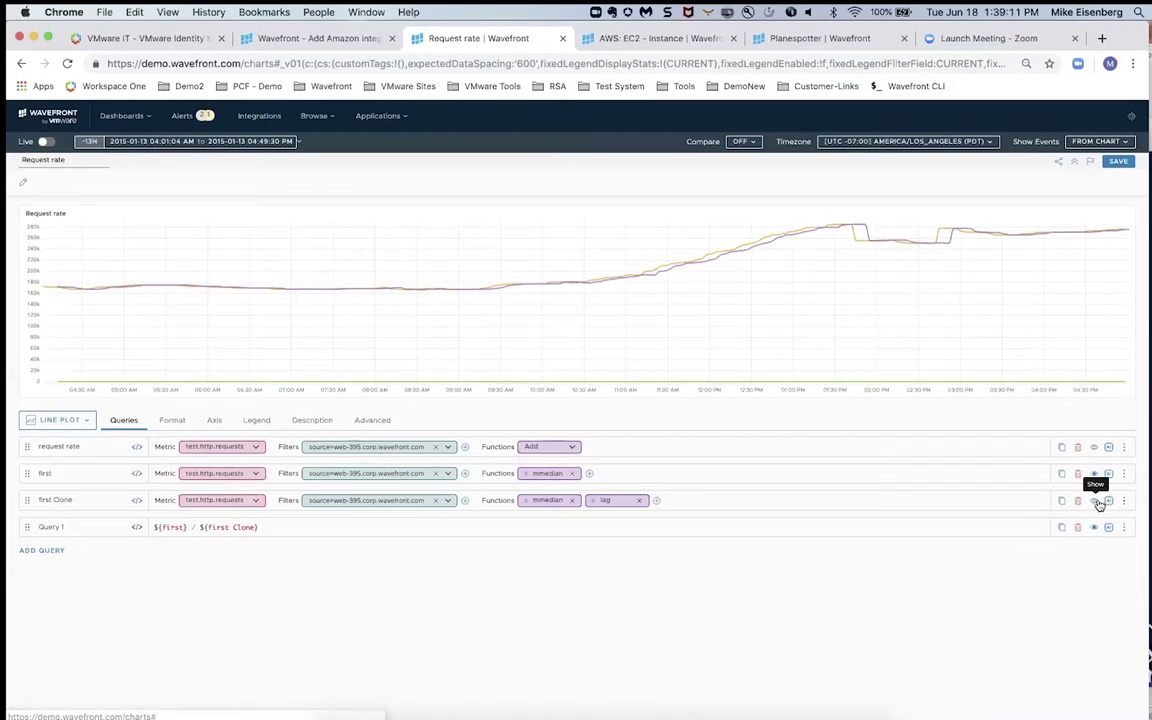
pyautogui.click(1095, 479)
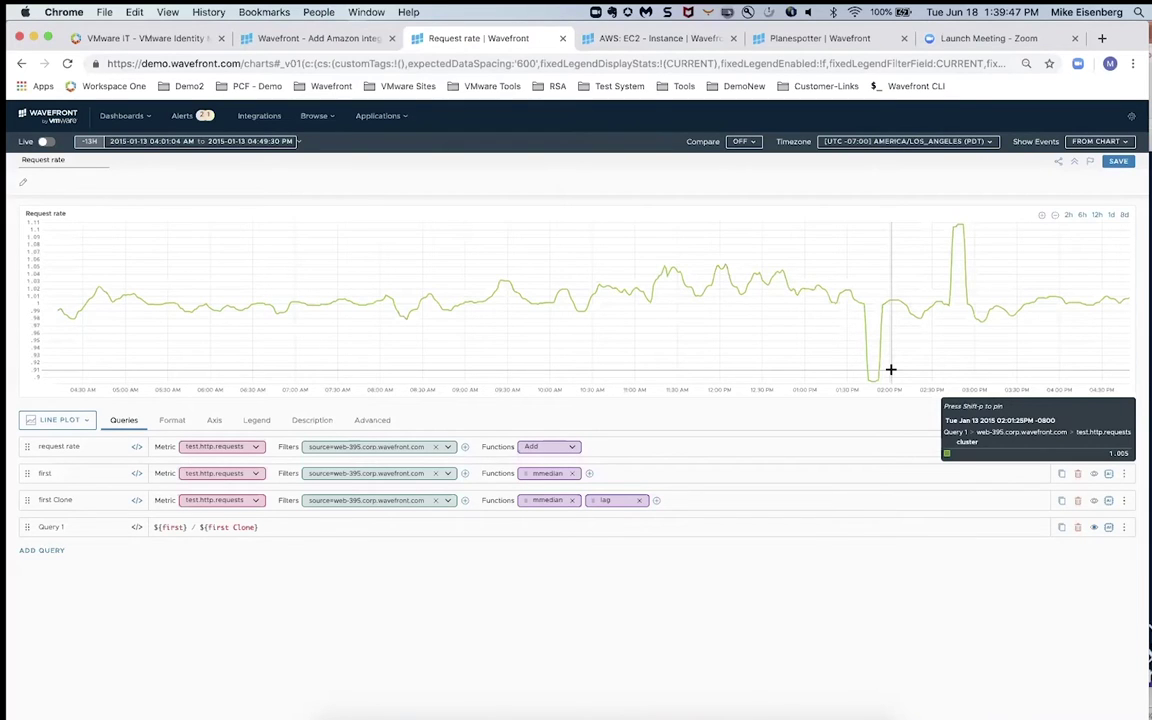
# - Create an alert from Query 1, make it a Threshold alert and set its Severe value to .97
pyautogui.click(1124, 530)
pyautogui.click(1119, 547)
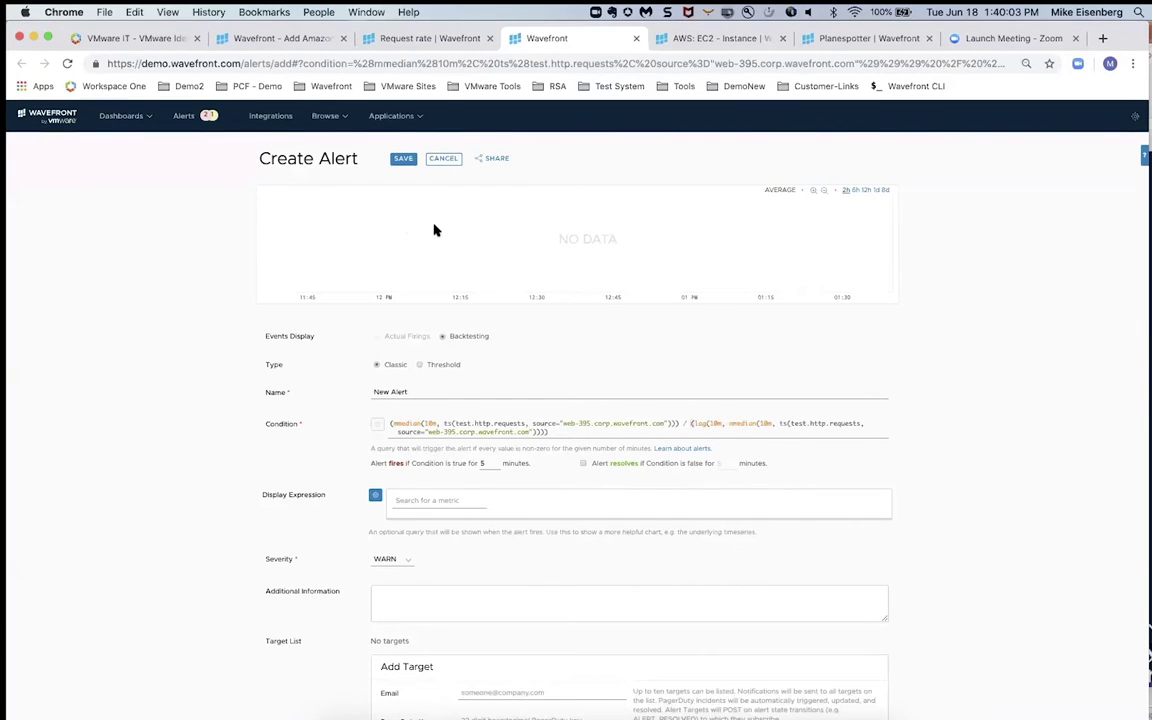
pyautogui.click(420, 365)
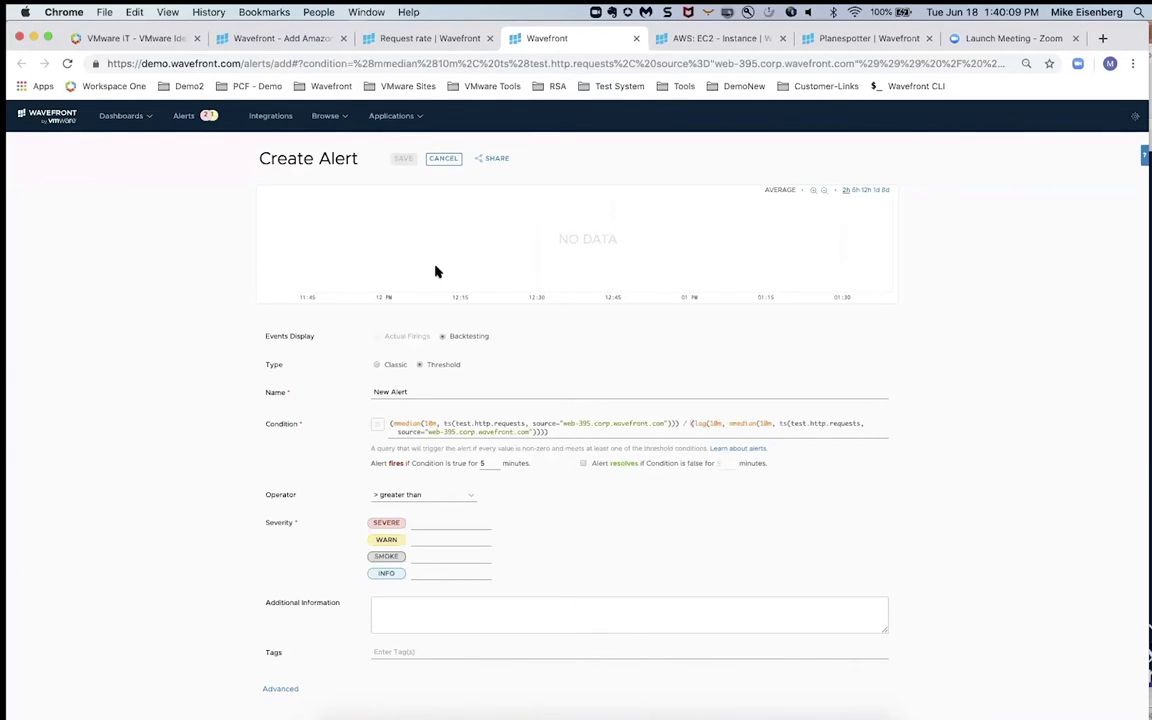
pyautogui.click(424, 522)
pyautogui.write('97')
pyautogui.press('Tab')
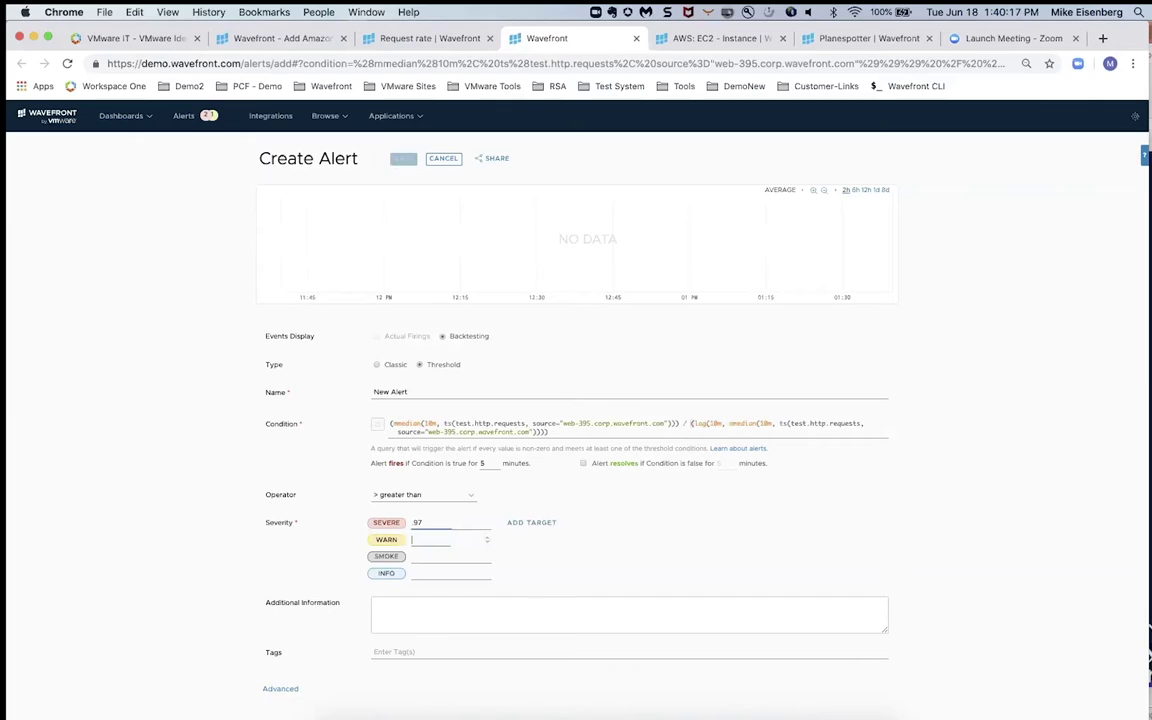
# - Add the personal Slack Alerts target and the PD - ops target to the Severe threshold
pyautogui.click(530, 524)
pyautogui.write('p')
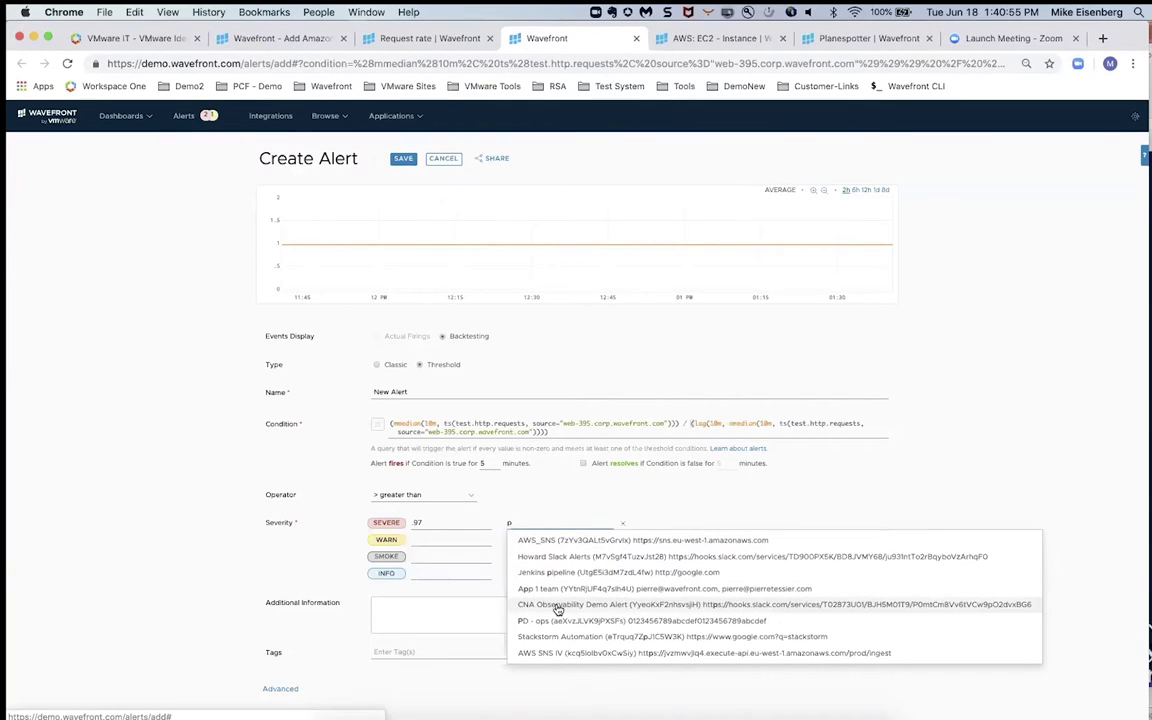
pyautogui.click(546, 556)
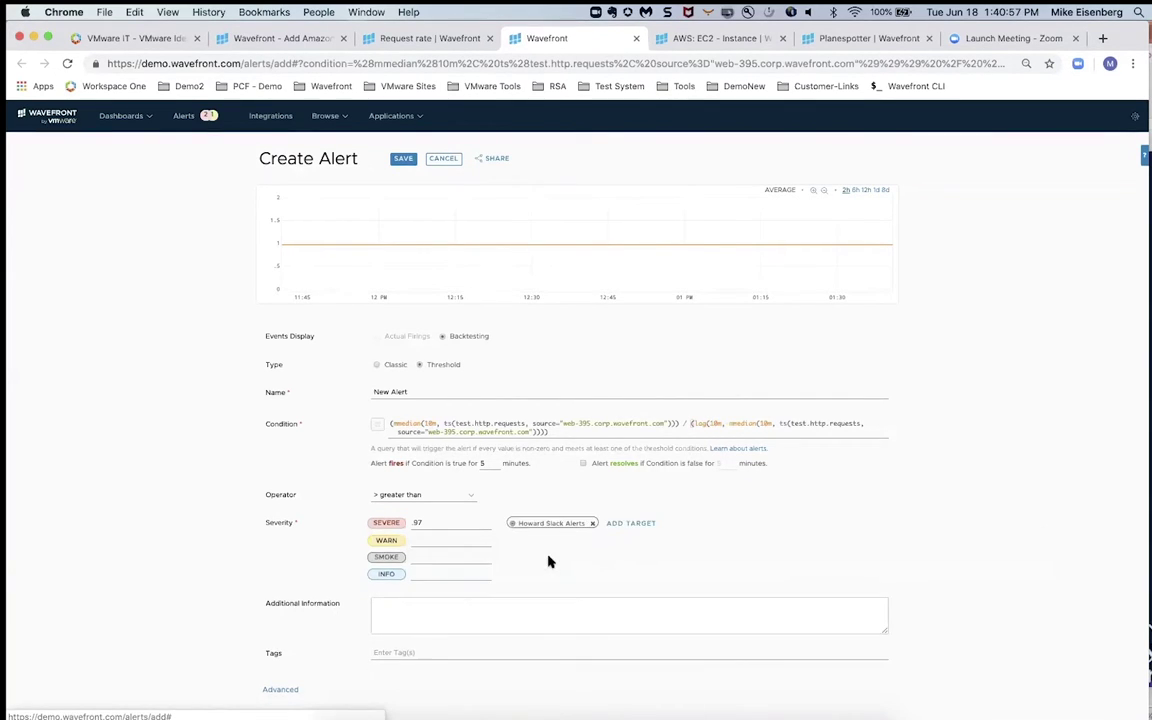
pyautogui.click(614, 522)
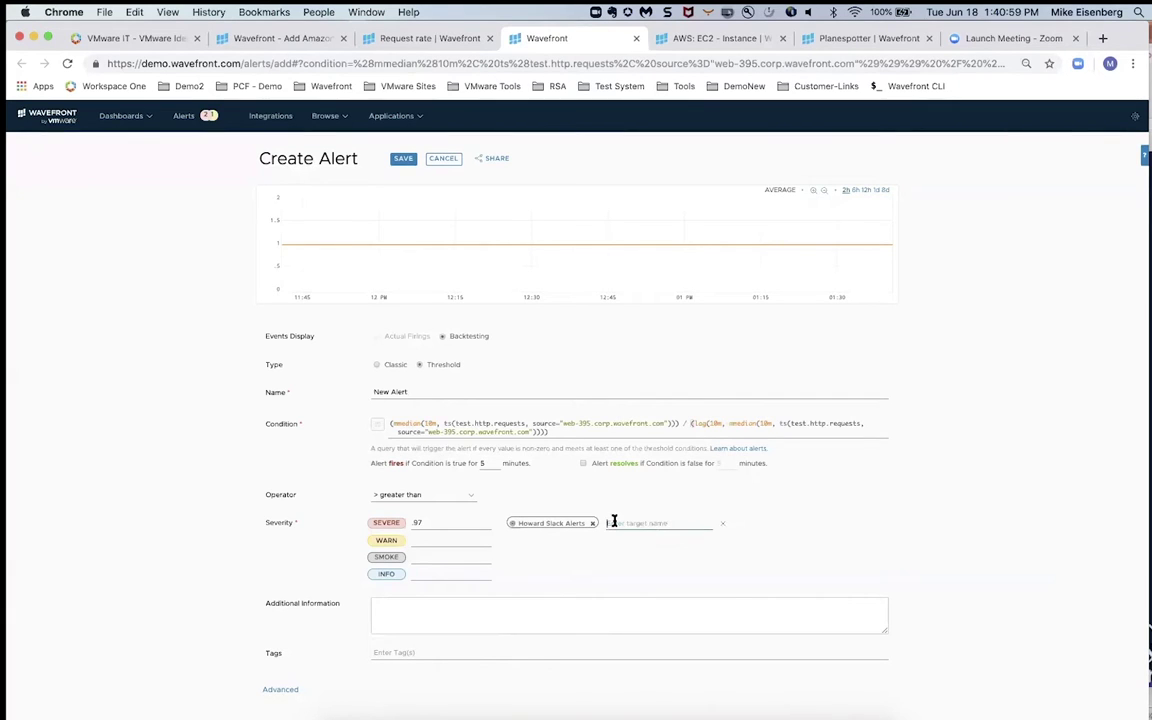
pyautogui.write('p')
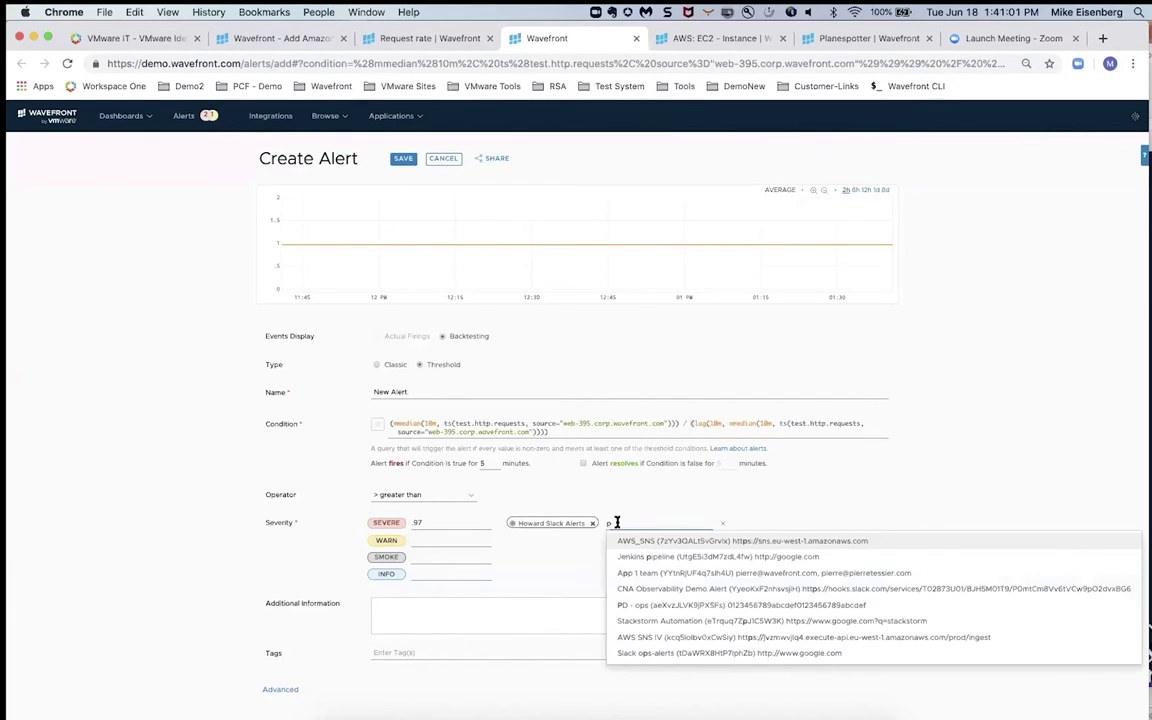
pyautogui.click(645, 605)
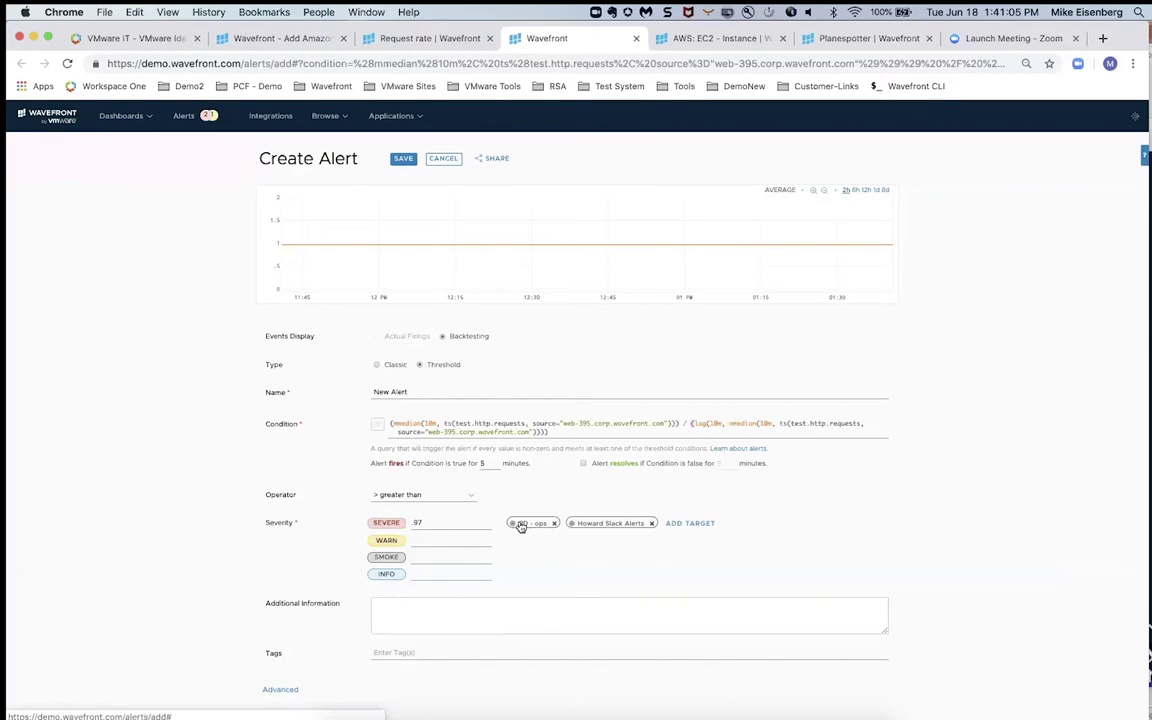
# - Set the Smoke threshold to .94 and add Slack ops-alerts as its target
pyautogui.click(437, 557)
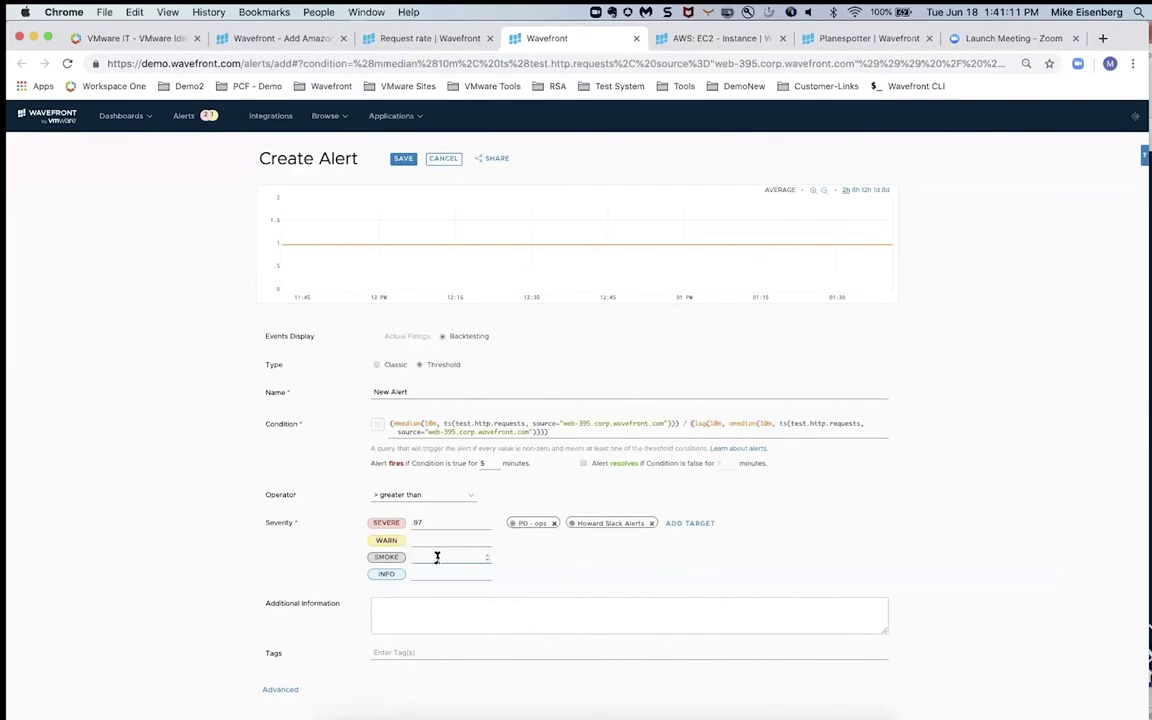
pyautogui.write('.94')
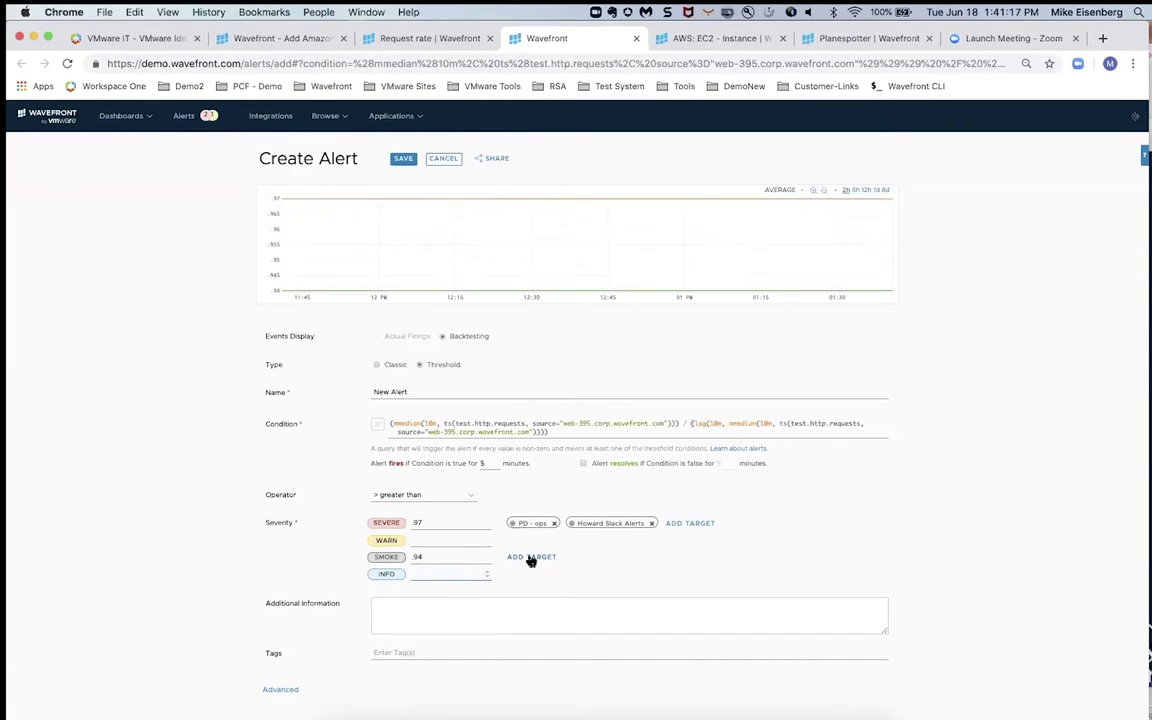
pyautogui.click(530, 557)
pyautogui.write('s')
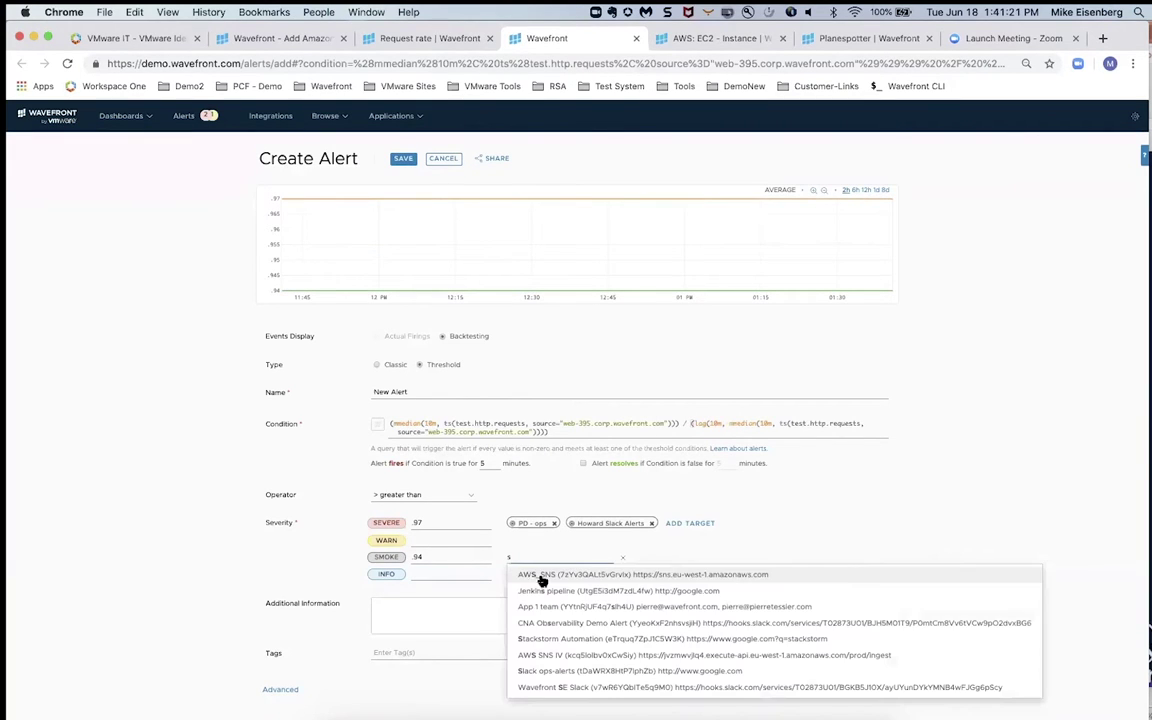
pyautogui.click(546, 670)
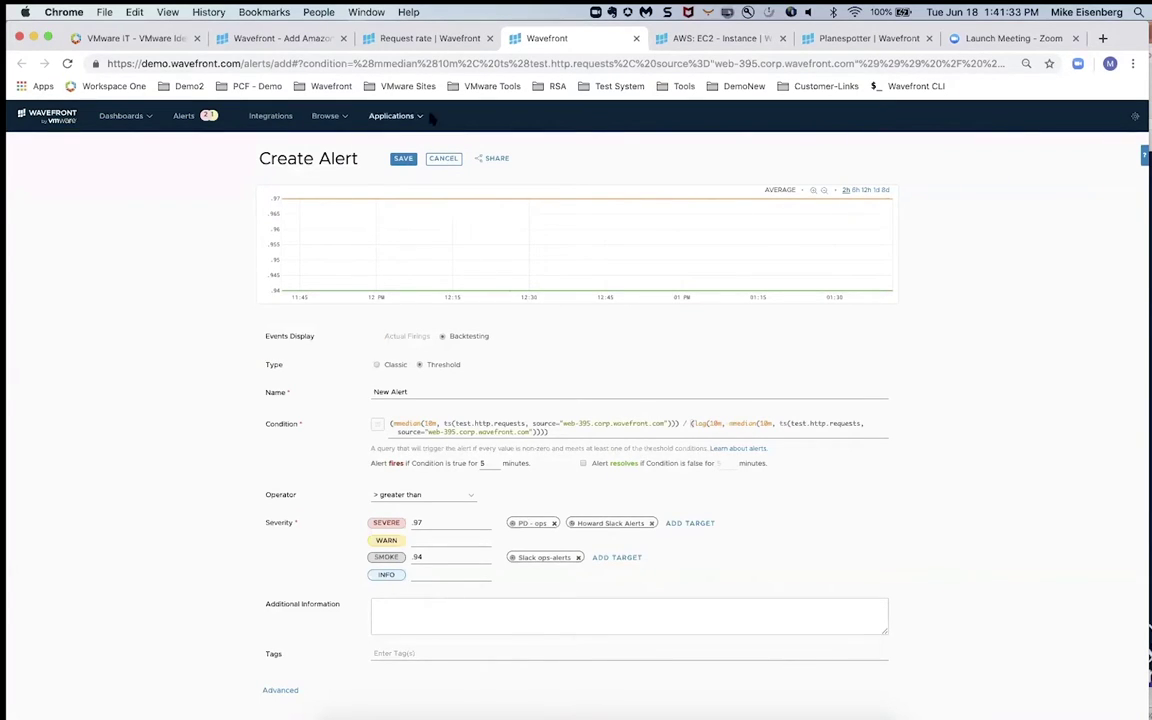
# - Recheck the Request rate chart, and open the Code deploy bookmark from the Demo2 folder in place of the alert form
pyautogui.click(415, 40)
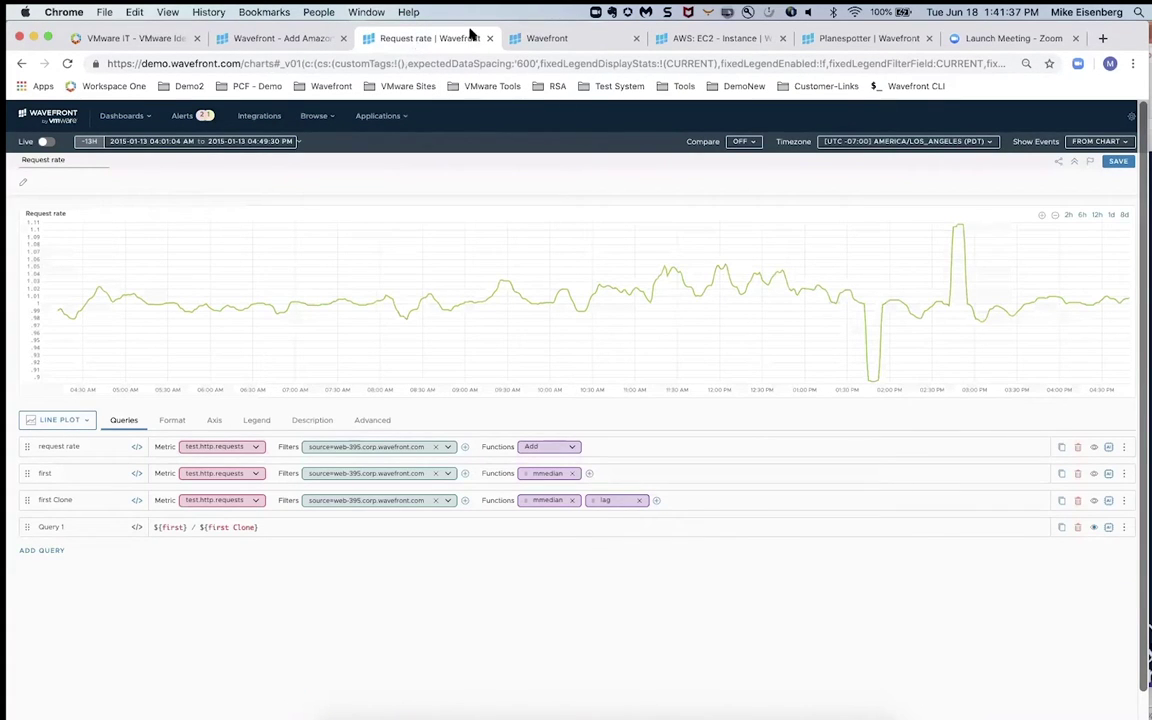
pyautogui.click(516, 39)
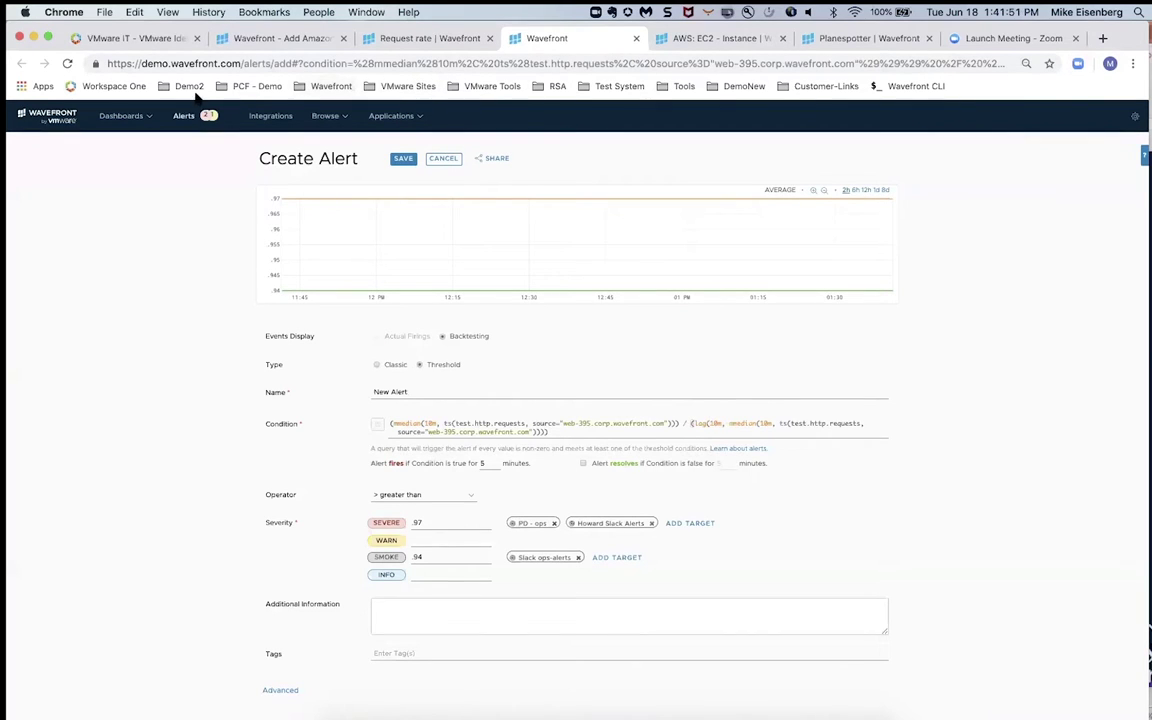
pyautogui.click(184, 86)
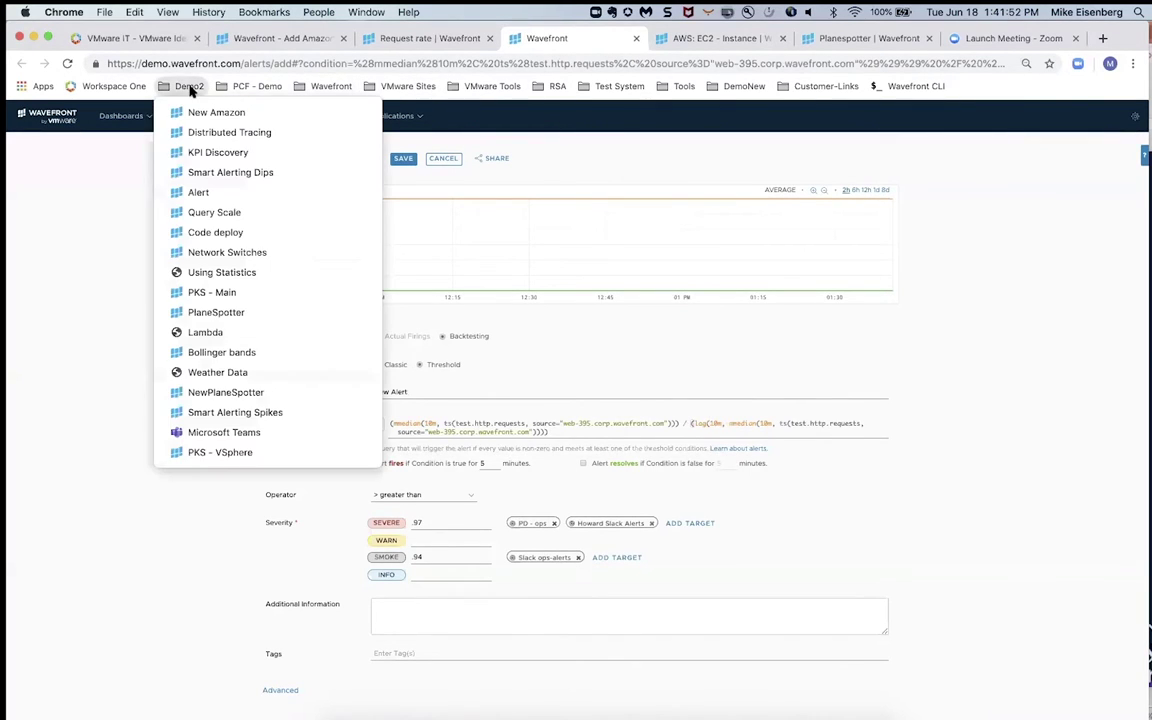
pyautogui.click(218, 232)
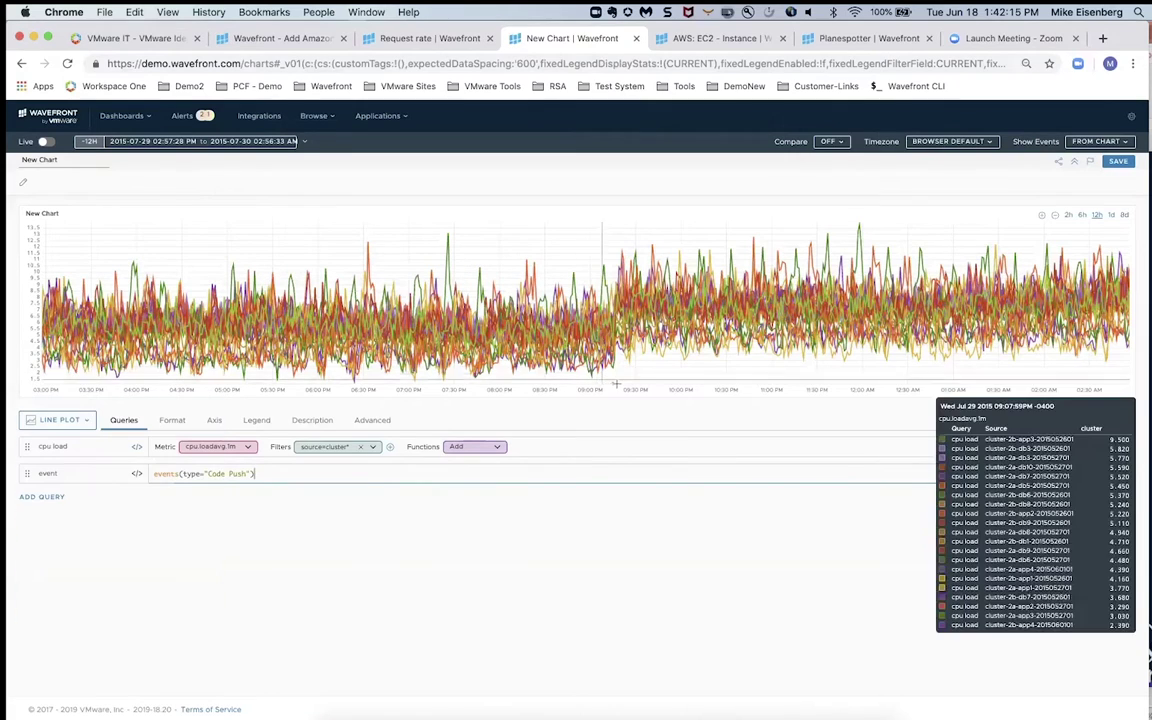
pyautogui.moveTo(612, 383)
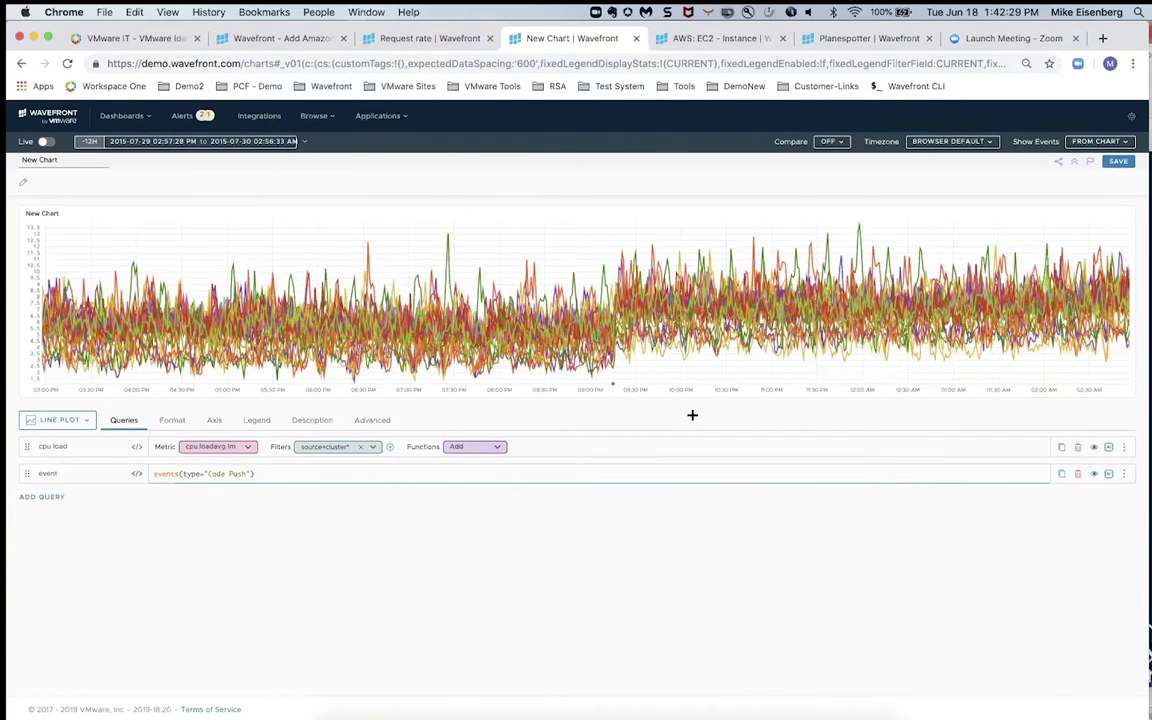
# - Apply the avg aggregation function to the cpu load query without any grouping
pyautogui.click(495, 449)
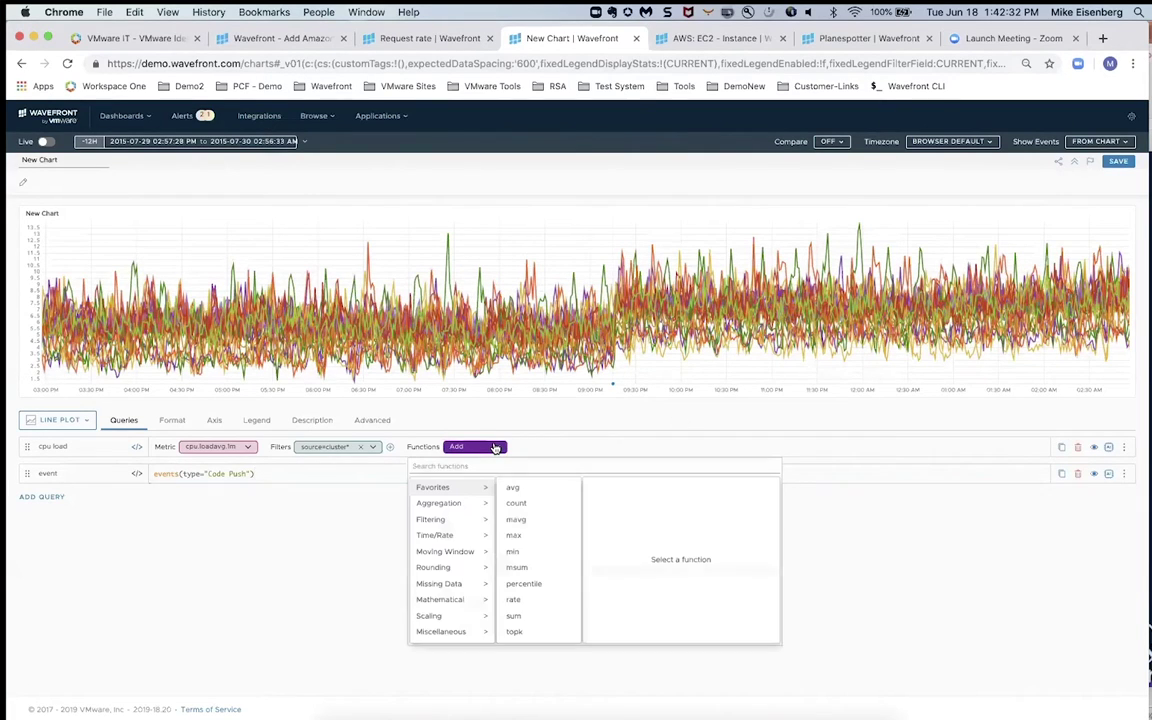
pyautogui.click(465, 505)
pyautogui.click(513, 490)
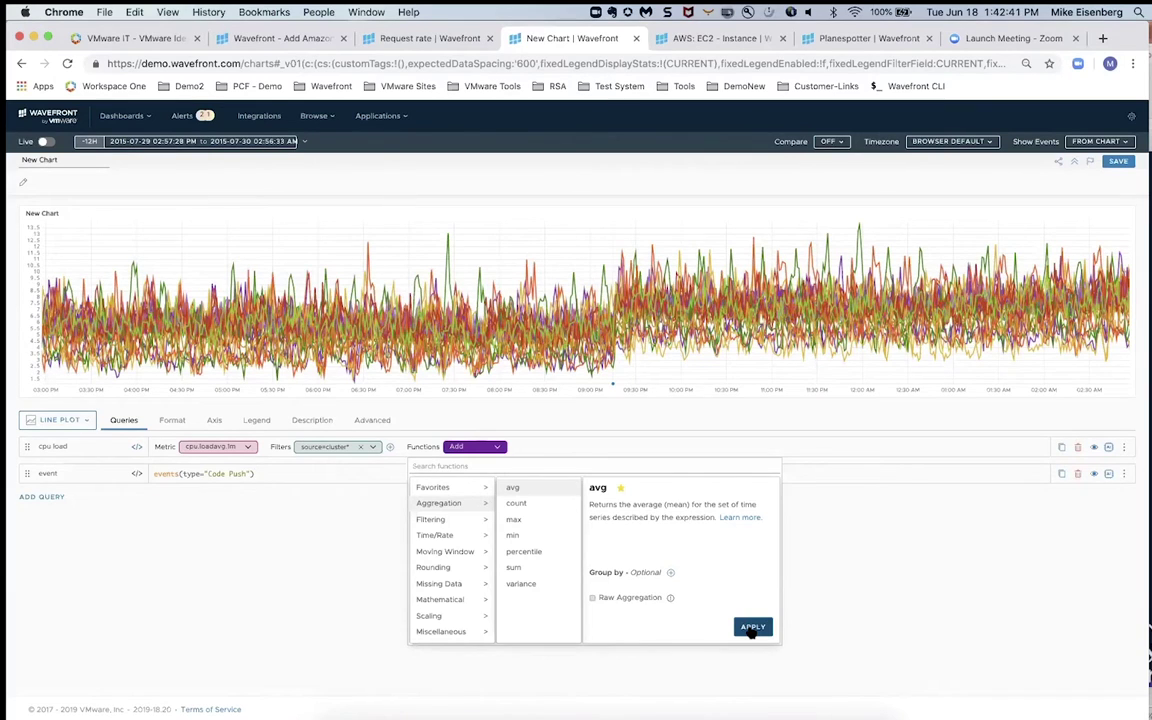
pyautogui.click(752, 628)
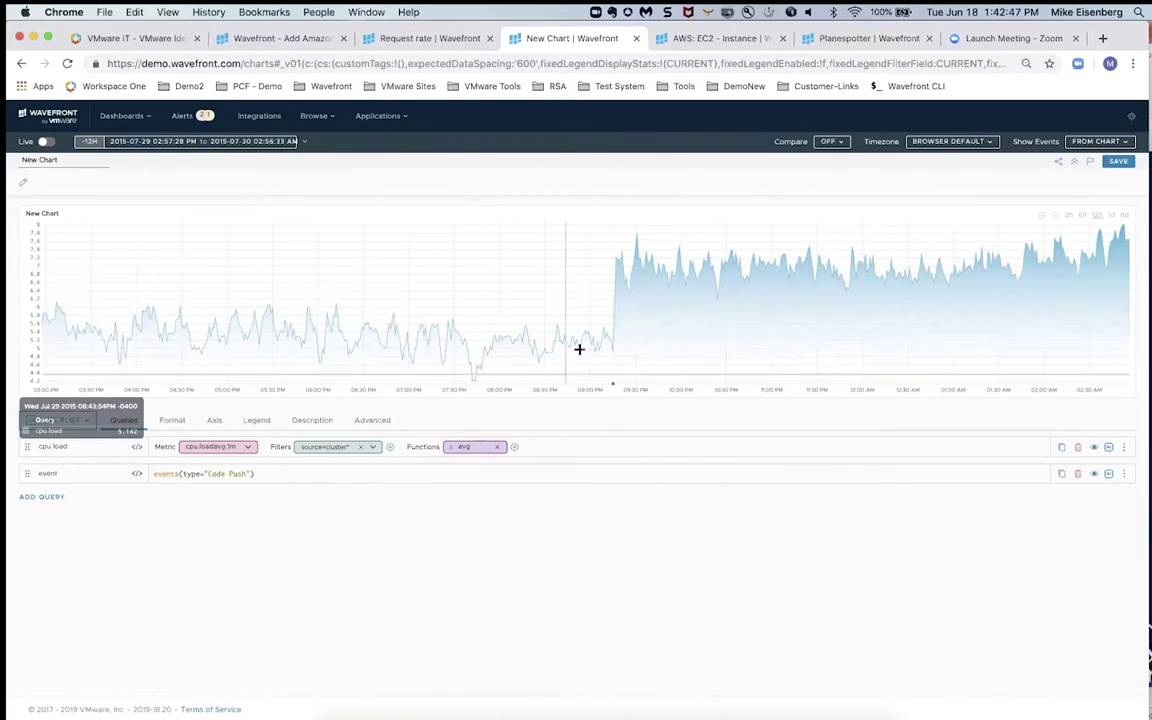
pyautogui.moveTo(612, 342)
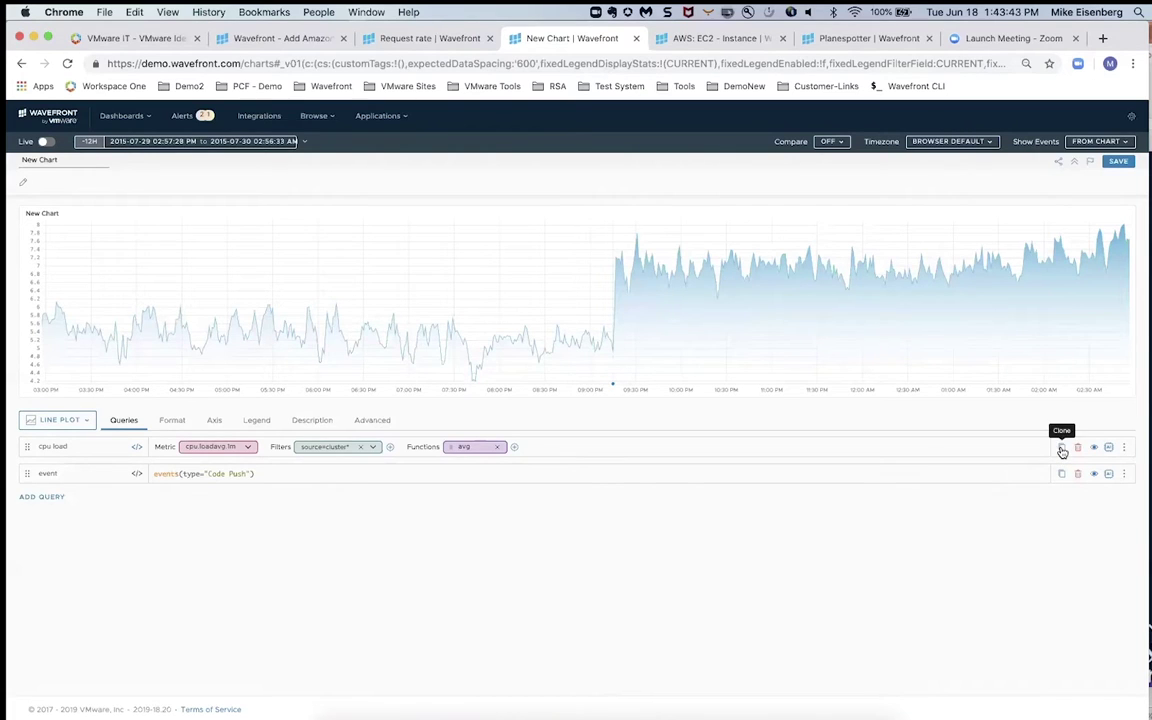
# - Clone the cpu load query and add a lag function with a 7-day time window after its avg function
pyautogui.click(1062, 449)
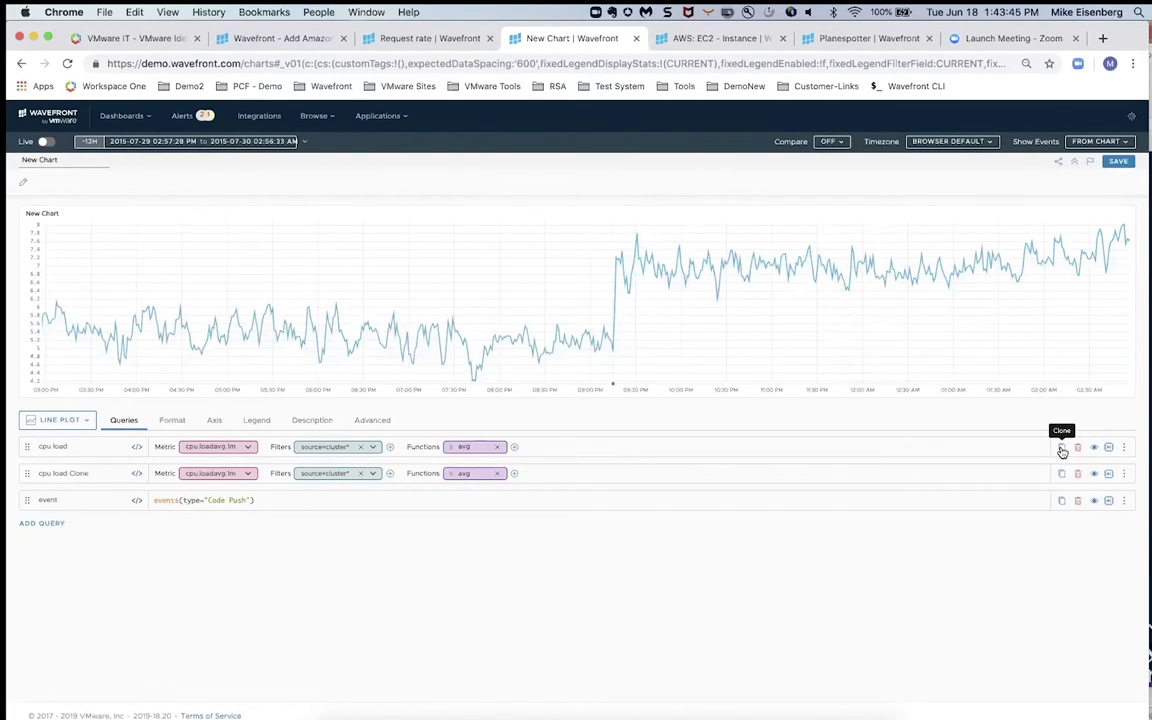
pyautogui.click(516, 475)
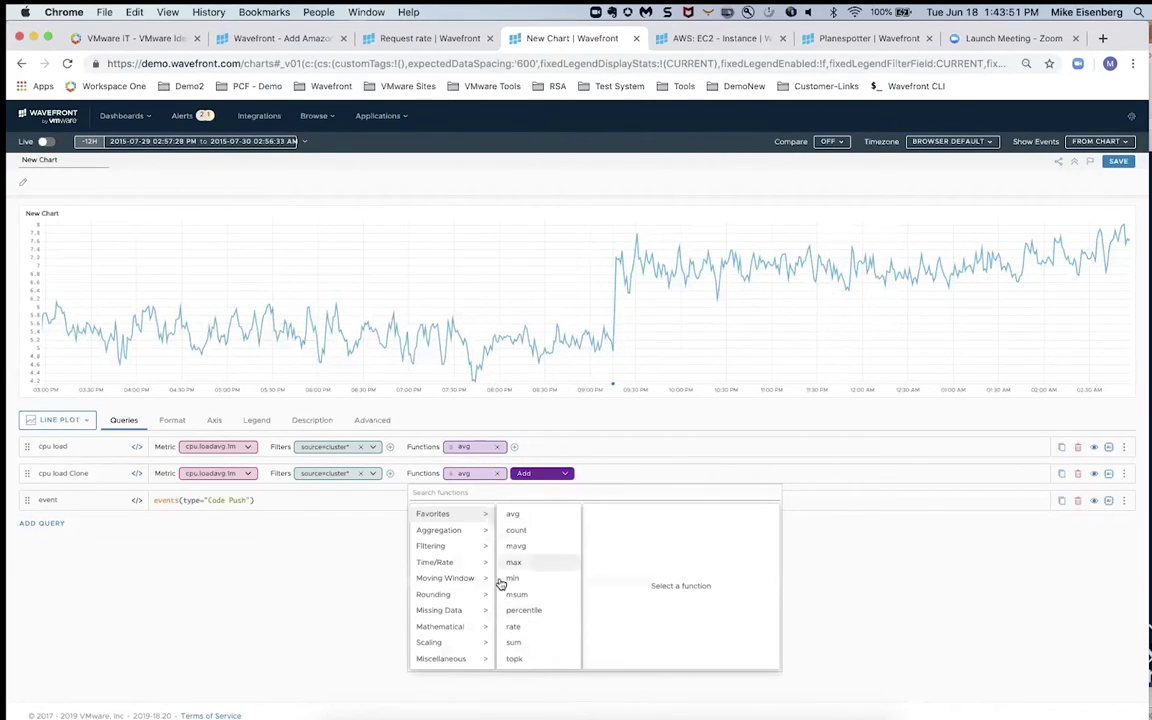
pyautogui.click(452, 565)
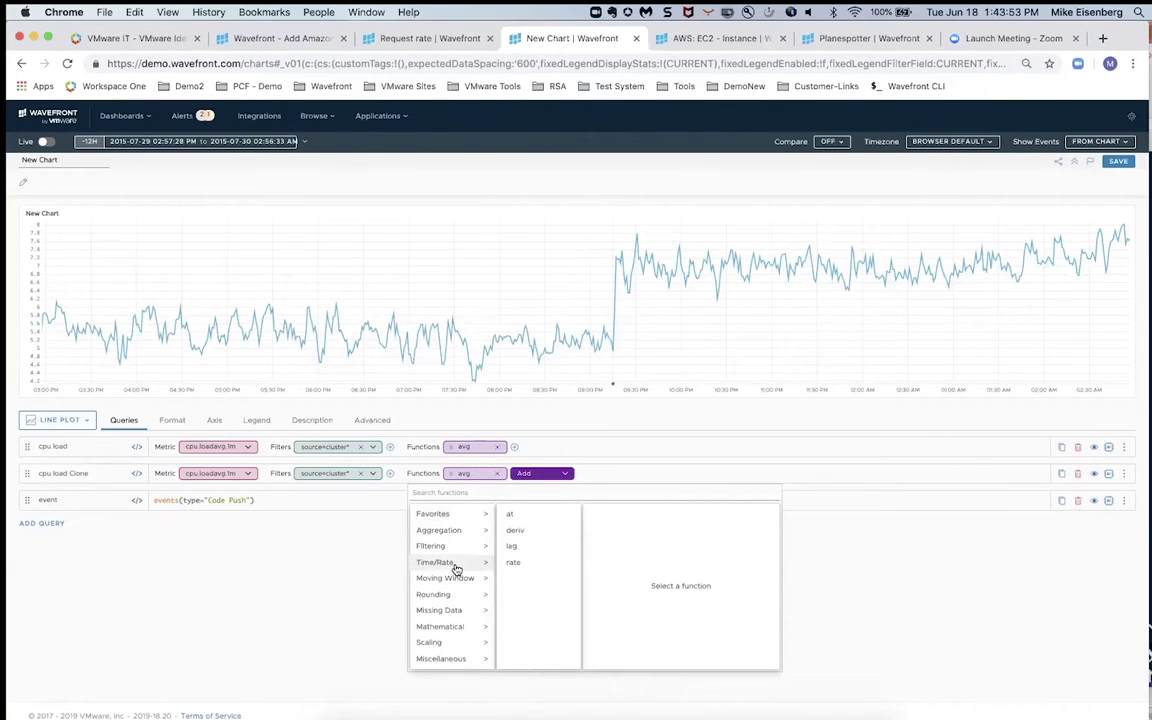
pyautogui.click(512, 547)
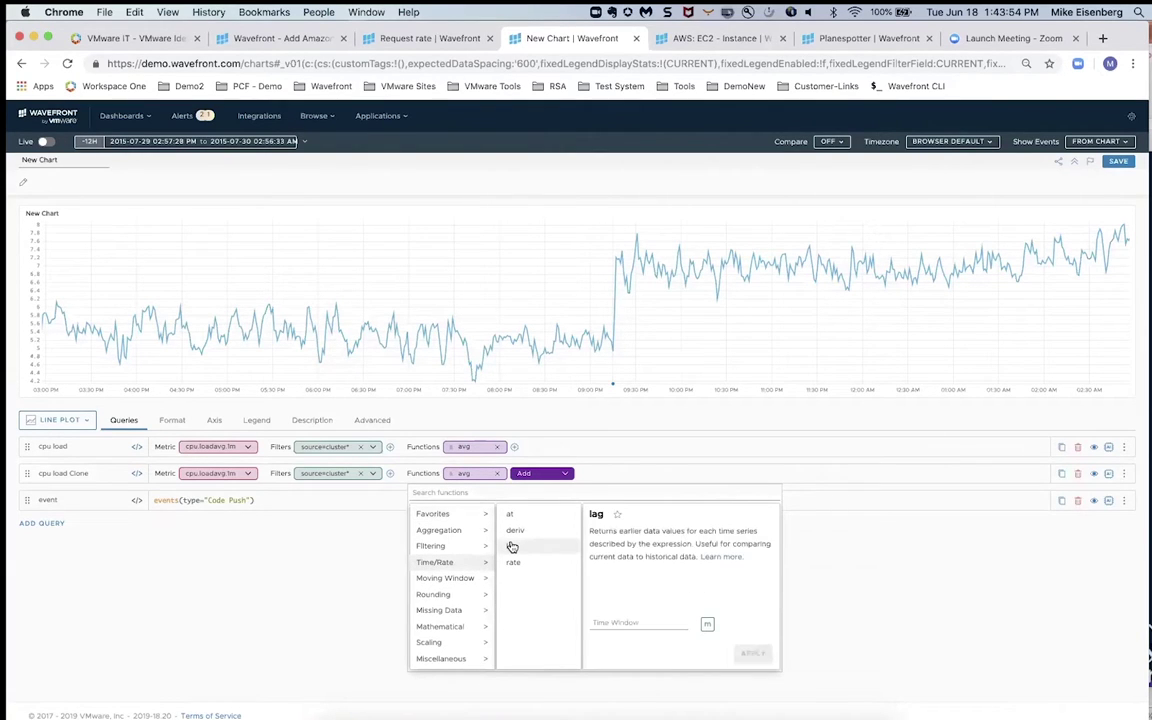
pyautogui.click(599, 620)
pyautogui.write('7')
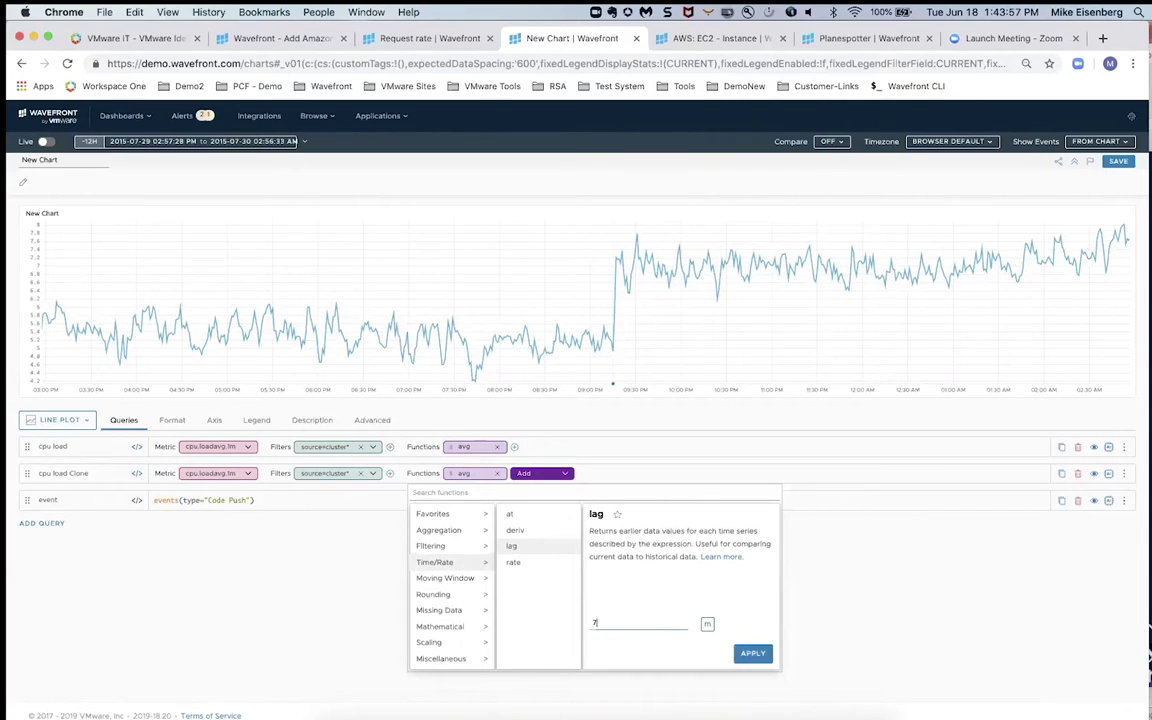
pyautogui.click(707, 625)
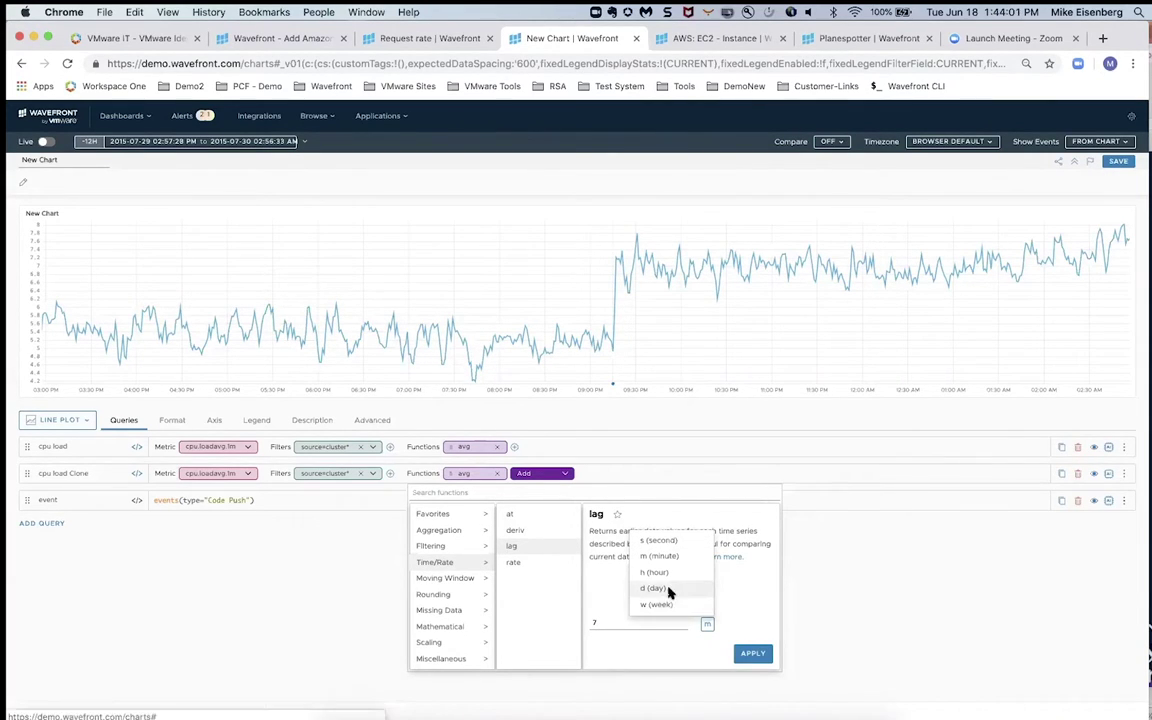
pyautogui.click(671, 591)
pyautogui.click(746, 650)
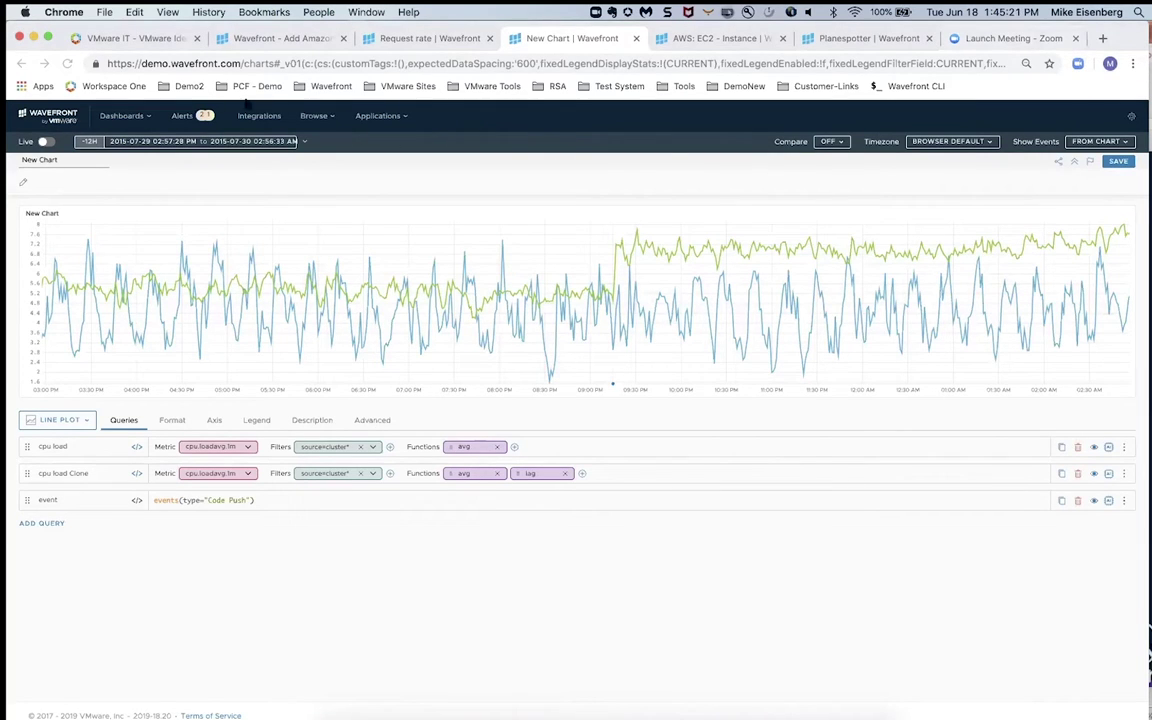
# - Open the Query Scale bookmark from the Demo2 folder and show the additional options of the cpu load query
pyautogui.click(194, 88)
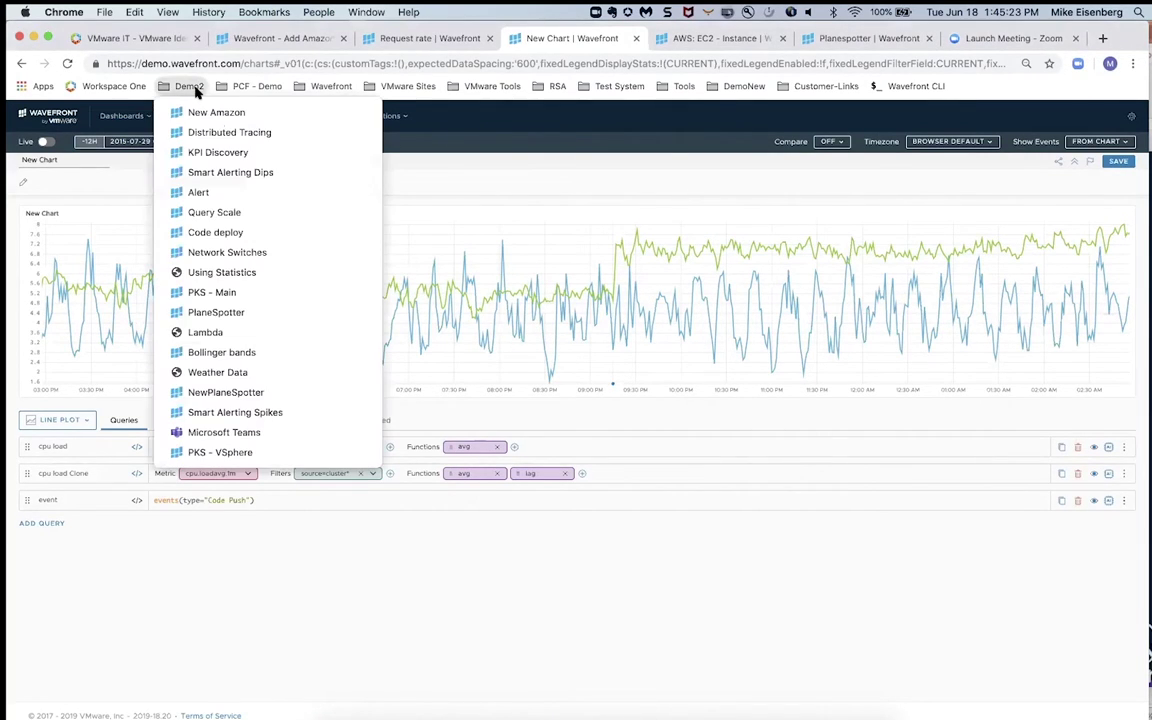
pyautogui.click(232, 214)
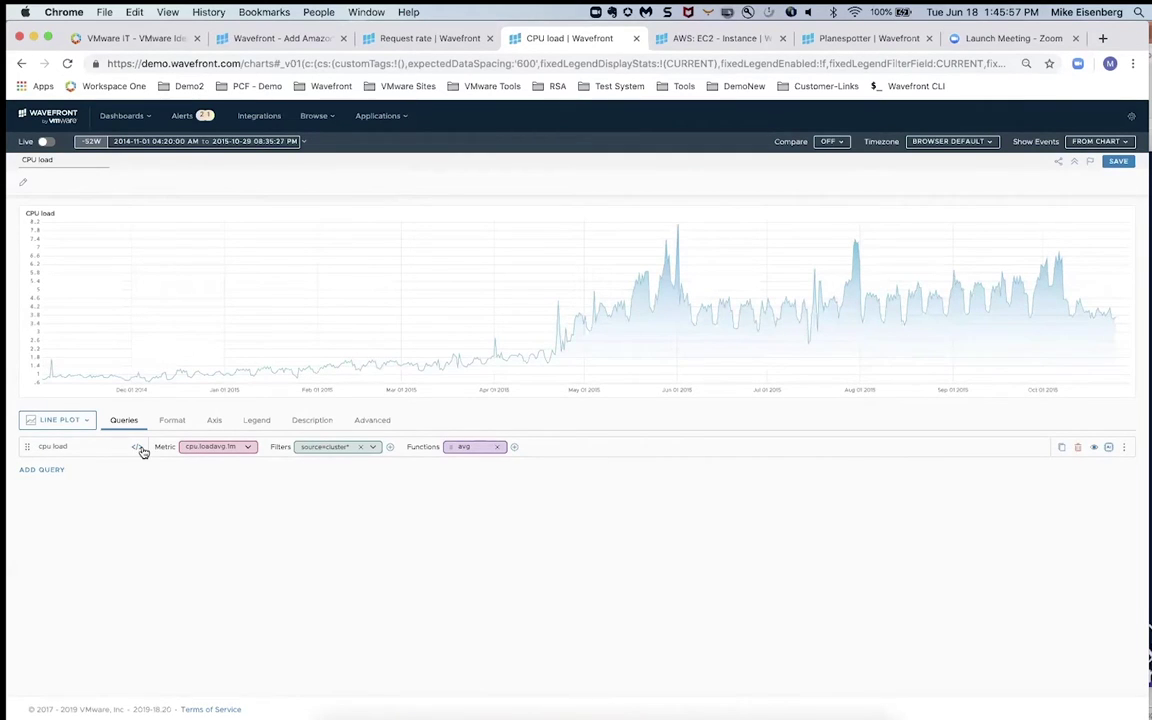
pyautogui.click(1124, 449)
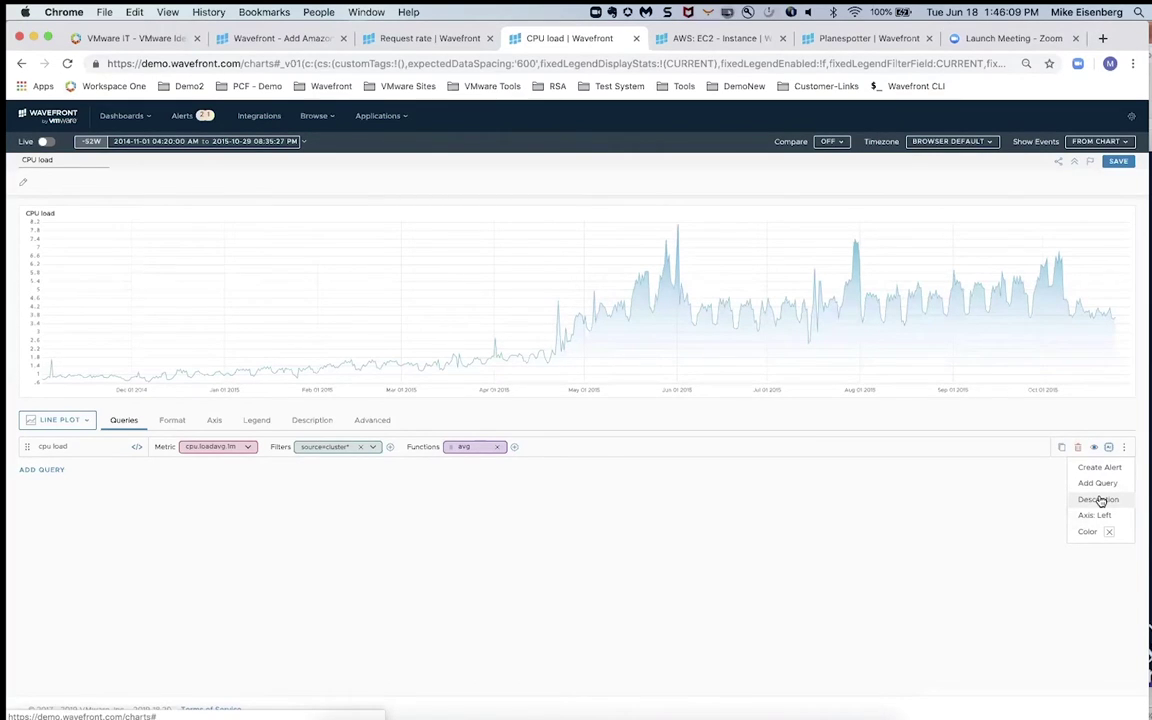
pyautogui.scroll(-1, 857, 570)
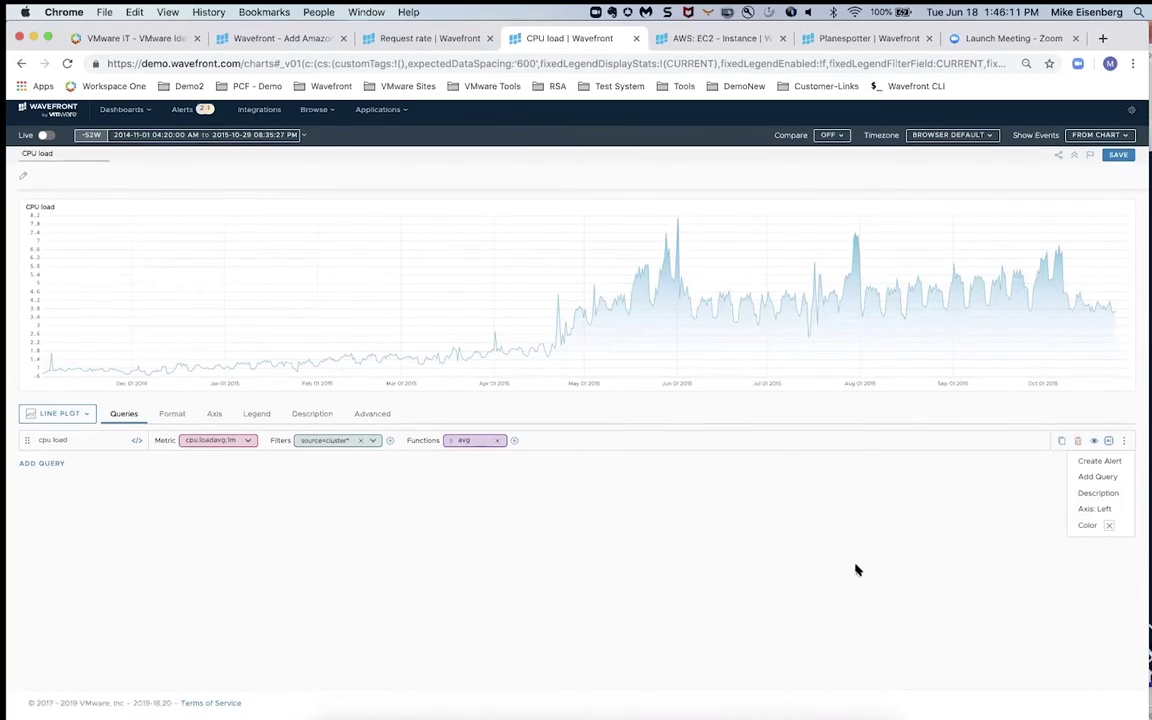
# - Set the summarization method of the CPU load chart to Max
pyautogui.click(176, 424)
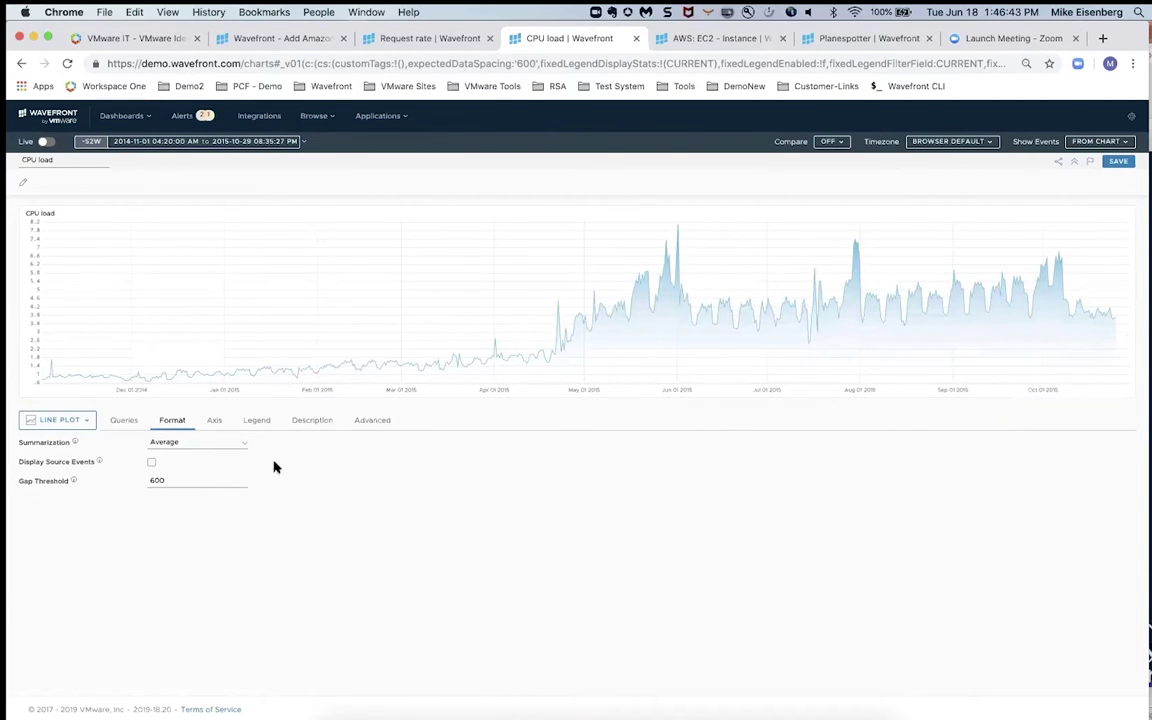
pyautogui.click(243, 447)
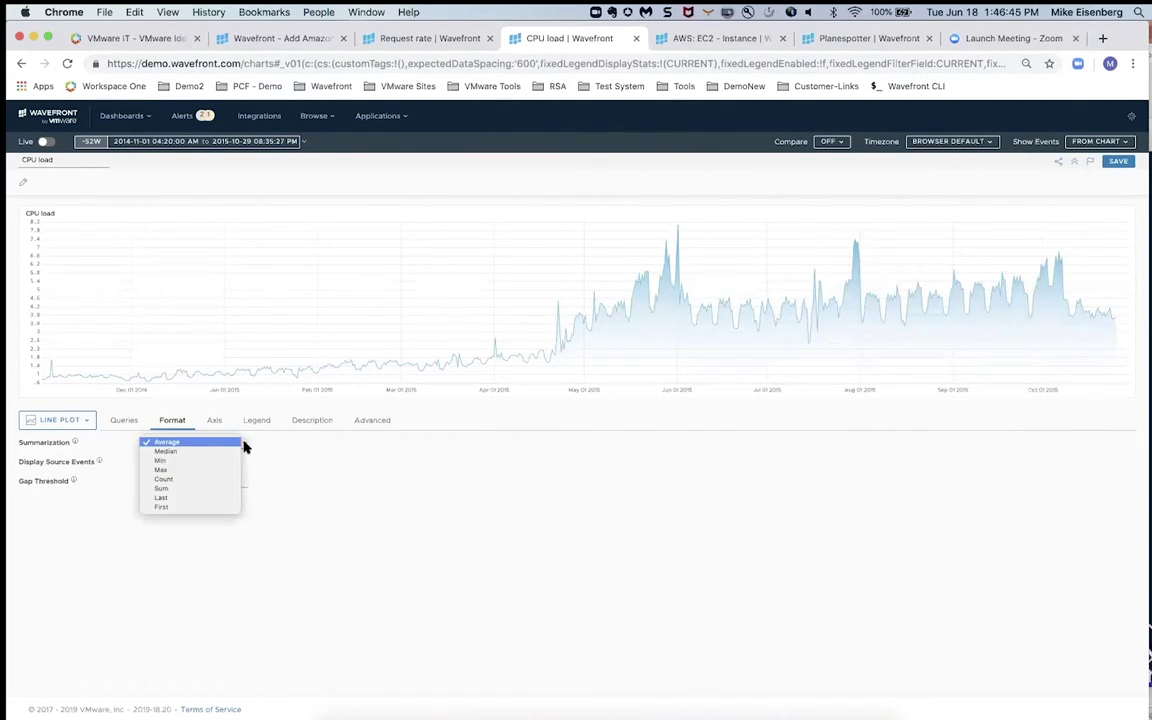
pyautogui.click(231, 471)
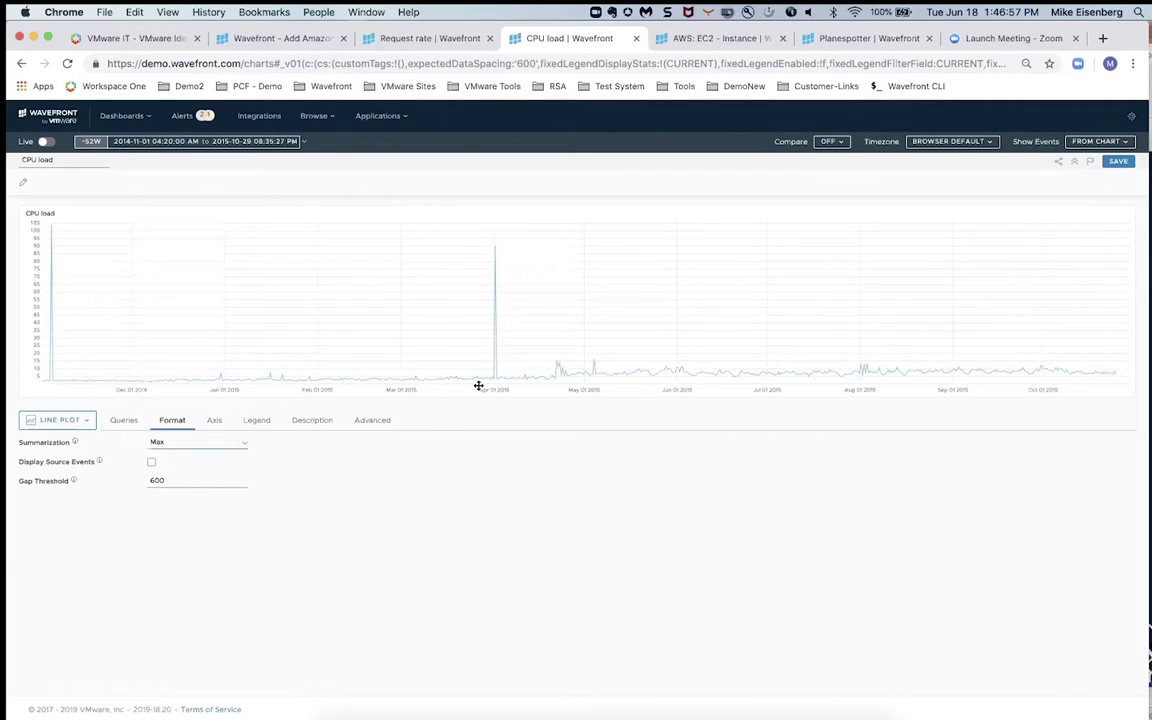
# - Narrow the CPU load chart's time window around the early April 2015 spike to about 31 minutes
pyautogui.moveTo(497, 376)
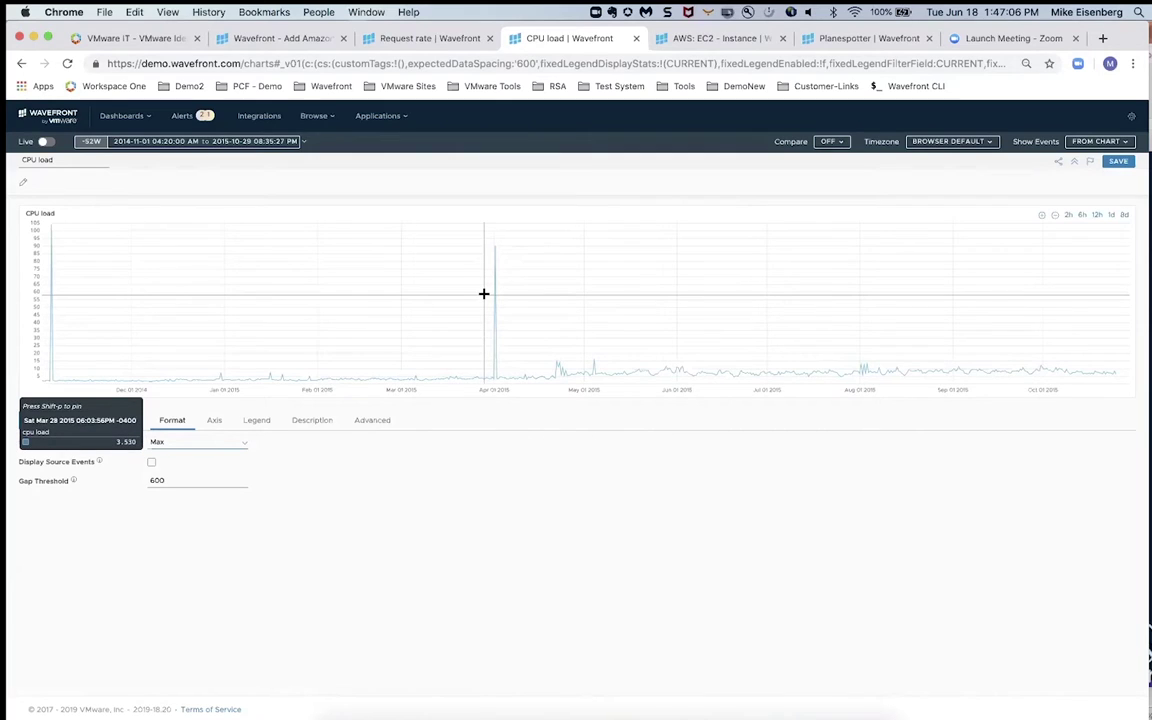
pyautogui.moveTo(482, 294); pyautogui.dragTo(506, 296)
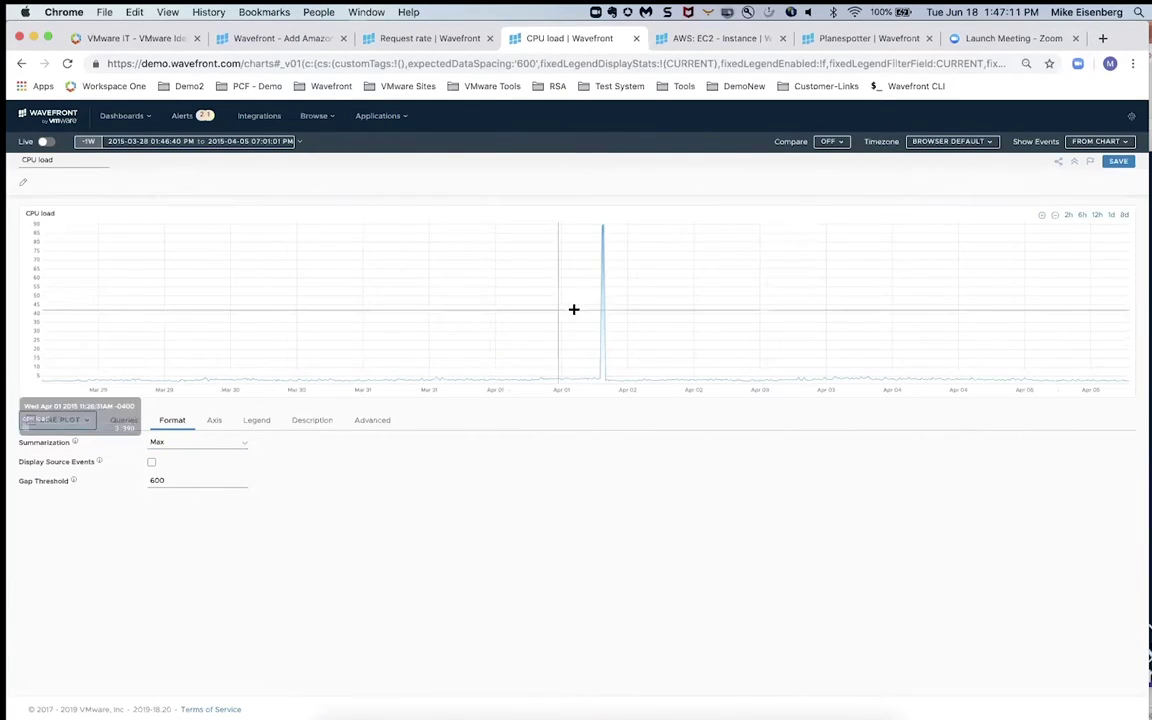
pyautogui.moveTo(576, 309); pyautogui.dragTo(632, 319)
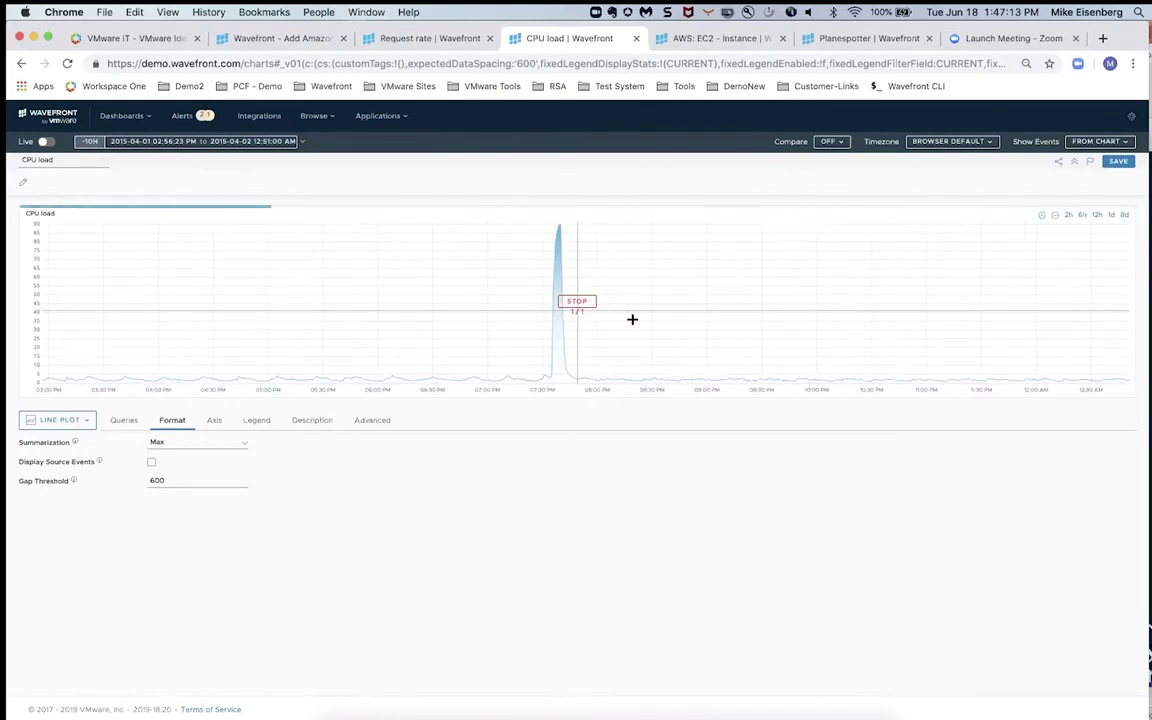
pyautogui.moveTo(532, 337); pyautogui.dragTo(588, 342)
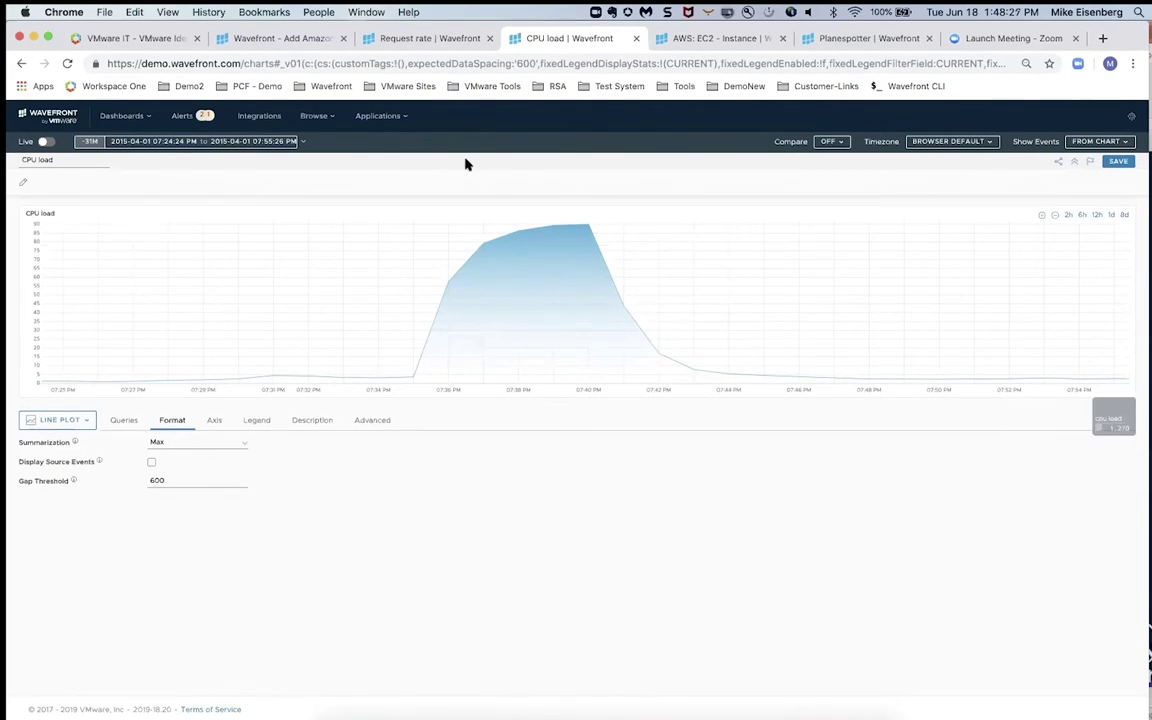
# - Open the Distributed Tracing bookmark from the Demo2 folder and go to the shopping service of the beachshirts application
pyautogui.click(181, 89)
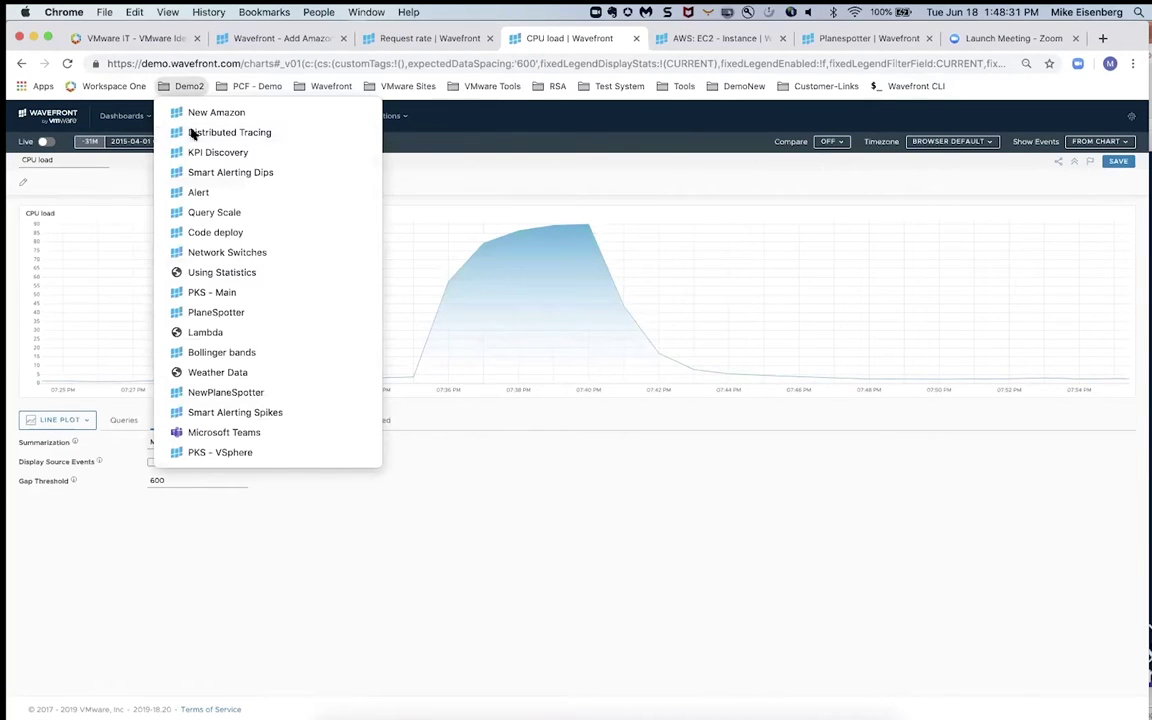
pyautogui.click(193, 133)
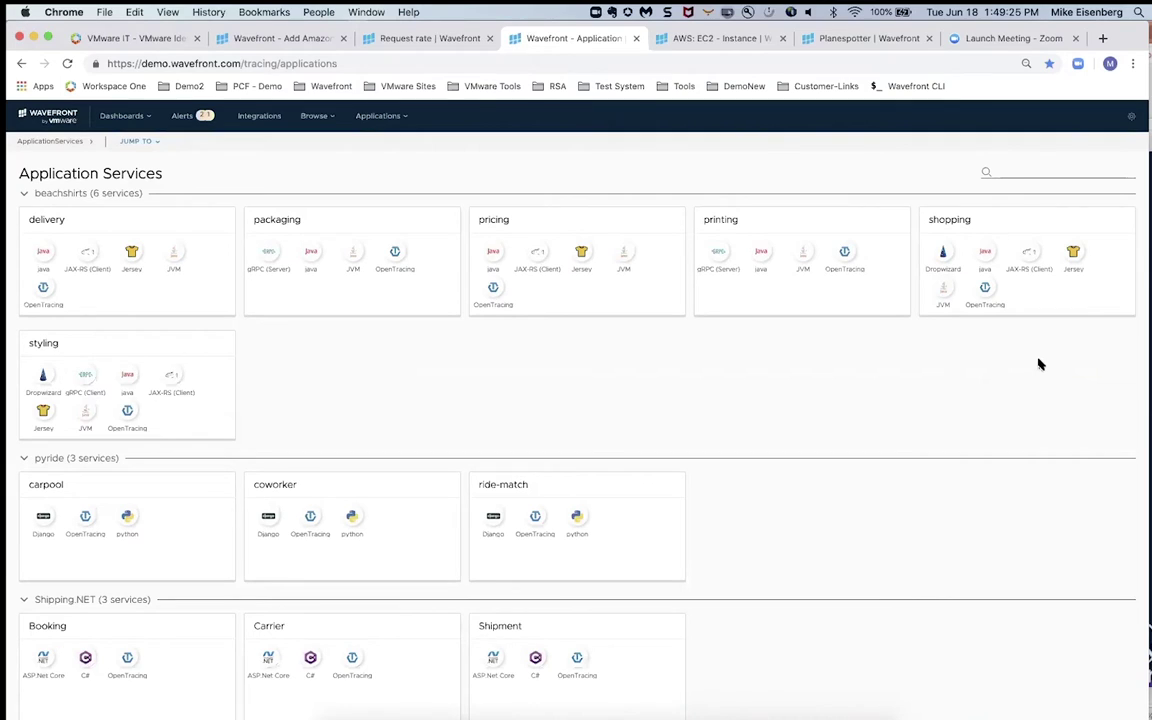
pyautogui.click(948, 225)
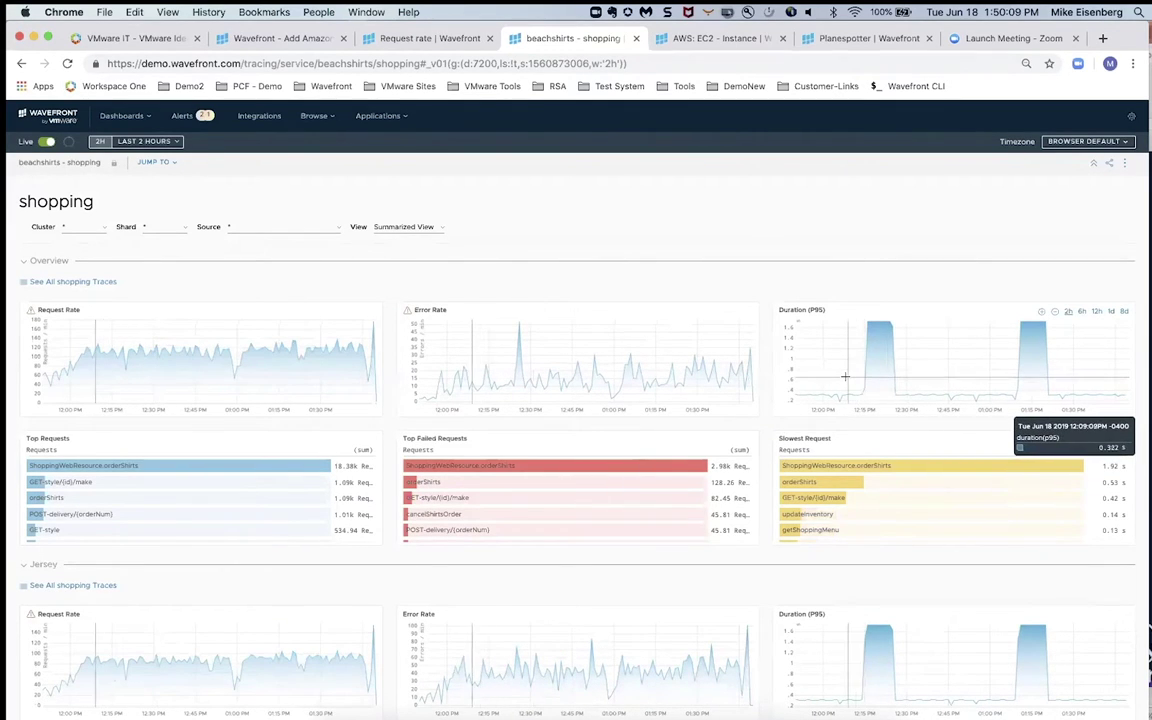
# - Narrow the shopping Overview's Duration (P95) chart to its first spike and switch the dashboard to Detailed View
pyautogui.moveTo(846, 378); pyautogui.dragTo(916, 373)
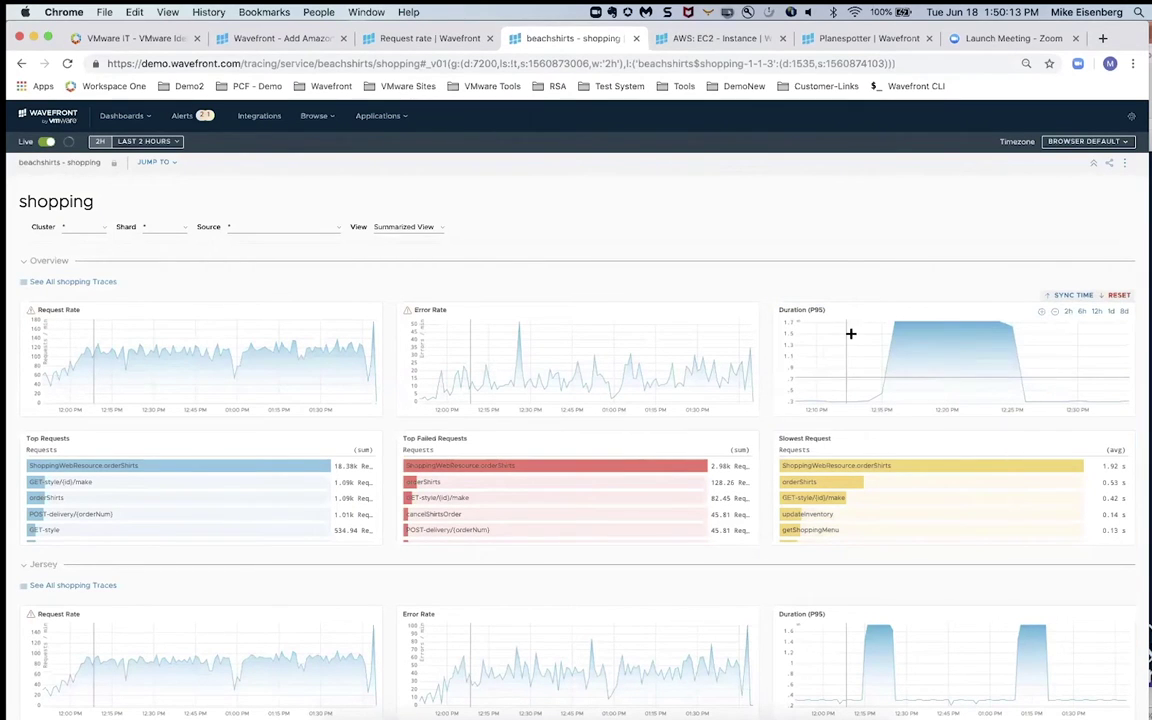
pyautogui.click(403, 227)
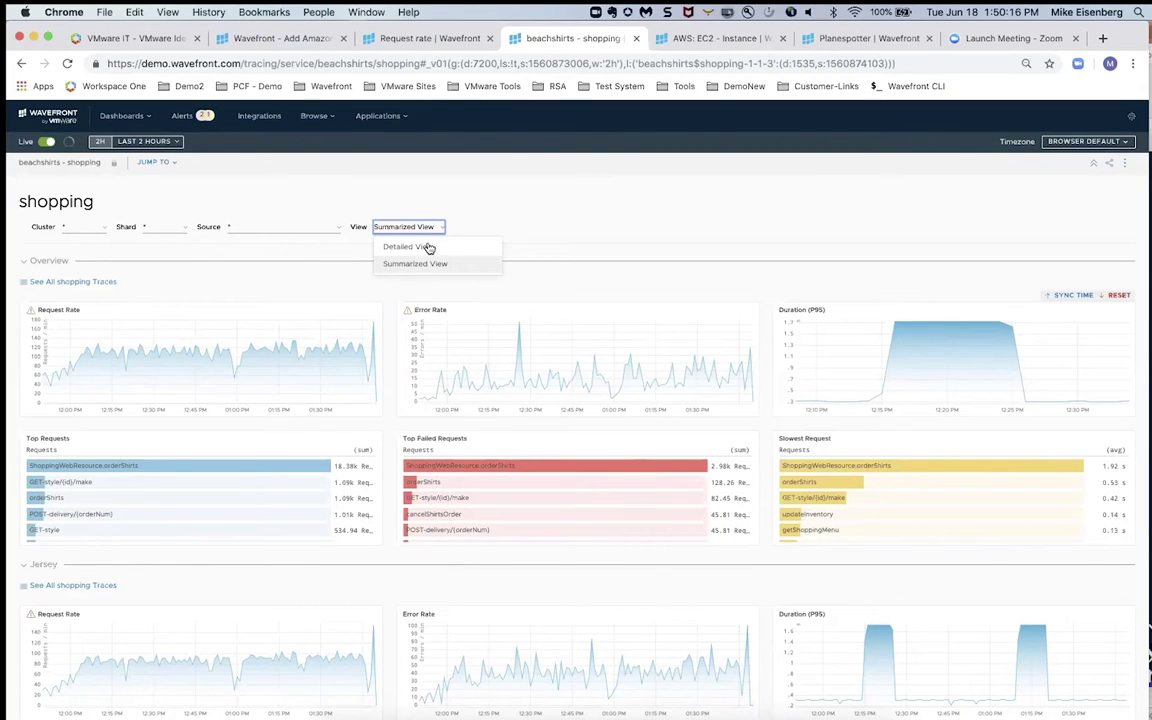
pyautogui.click(426, 247)
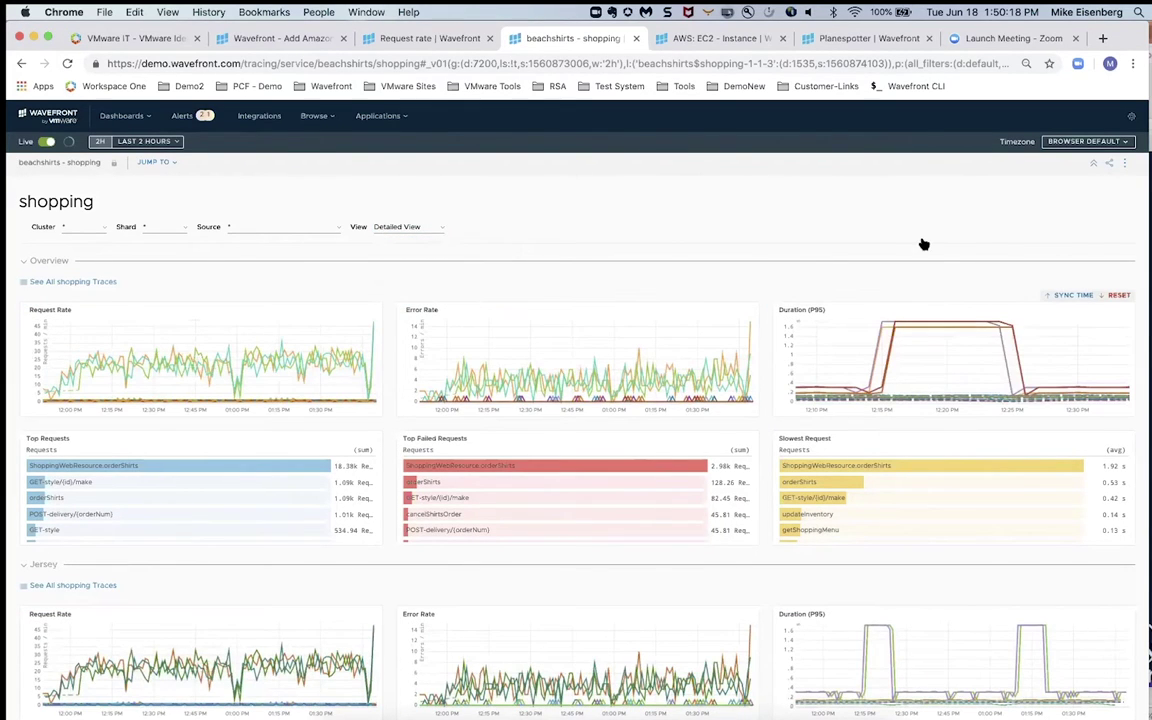
pyautogui.moveTo(919, 321)
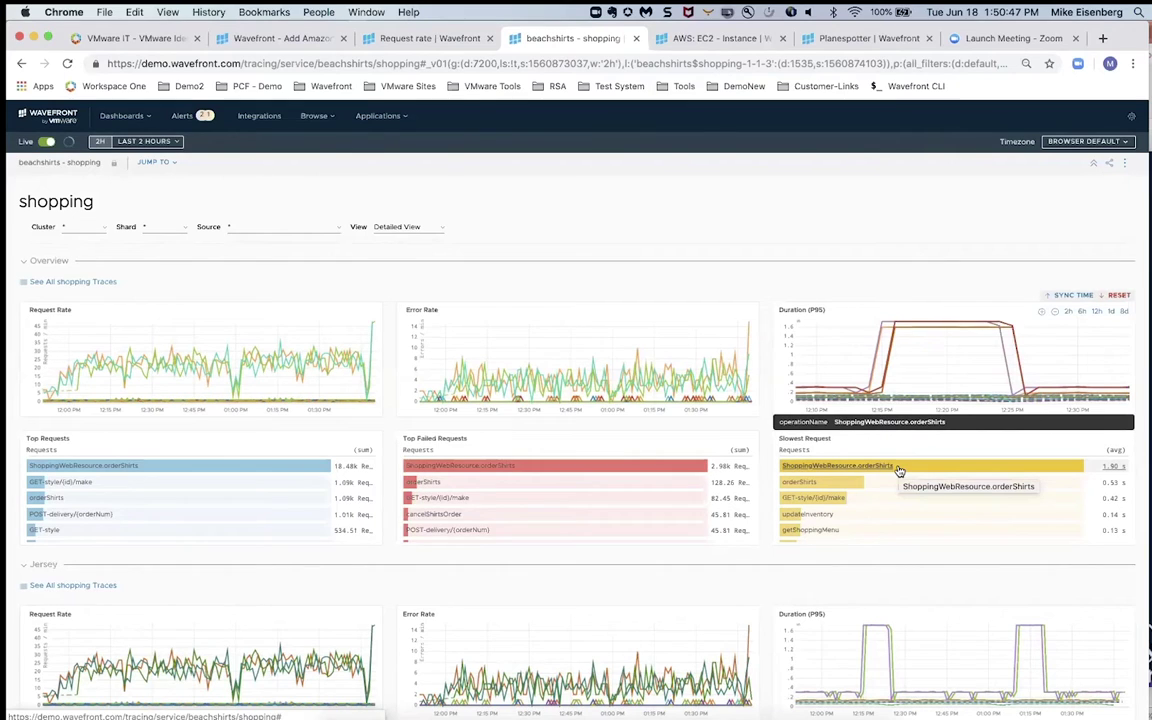
# - Try the traces of ShoppingWebResource.orderShirts, return to the shopping dashboard, and open the traces of the orderShirts slowest request instead
pyautogui.click(899, 471)
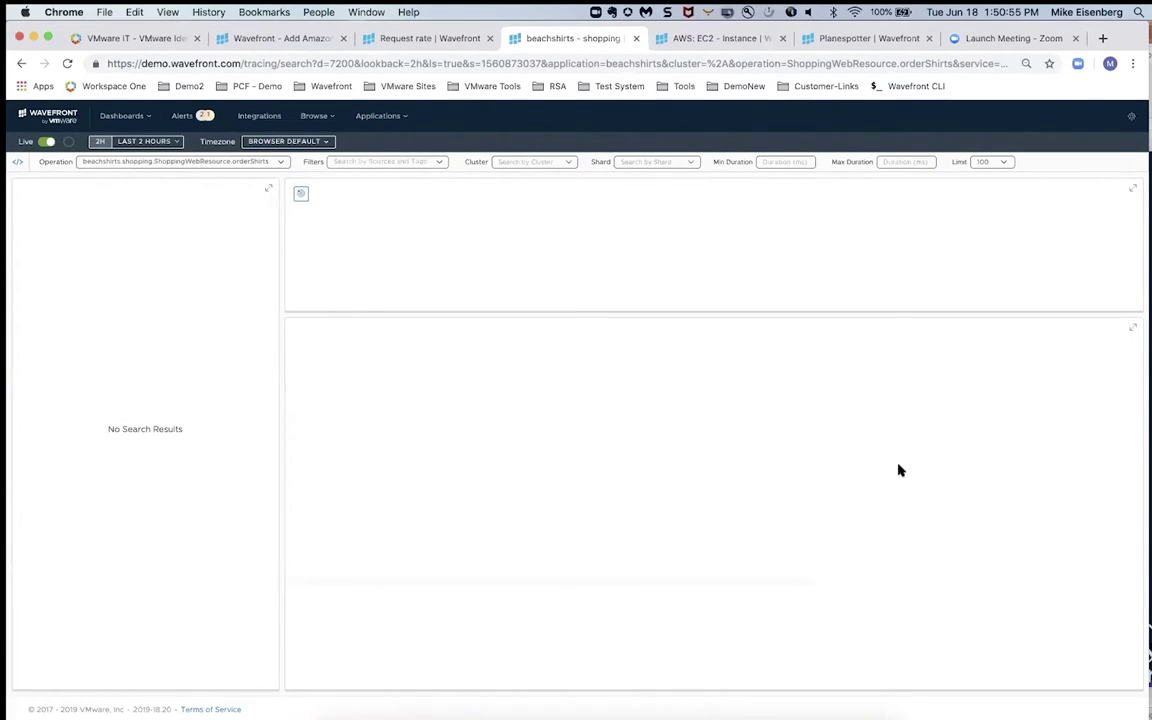
pyautogui.click(20, 66)
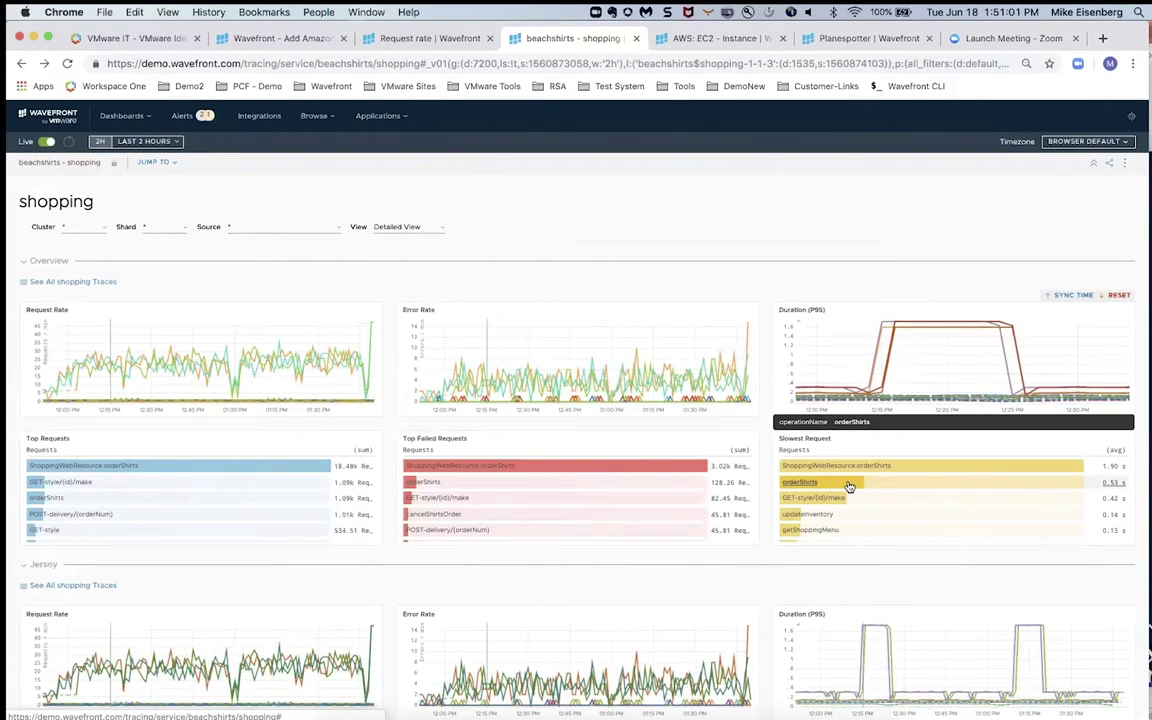
pyautogui.click(848, 486)
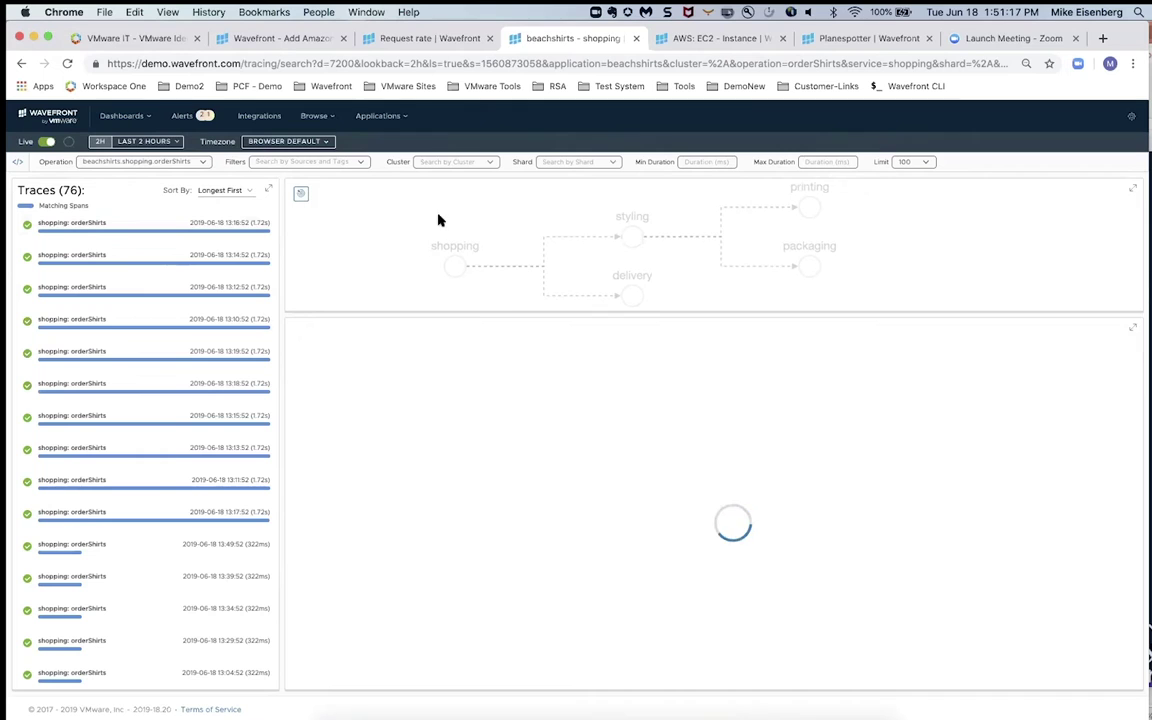
# - Select the first of the longest orderShirts traces and expand the tags of its packaging Packaging.giftWrap span
pyautogui.click(185, 240)
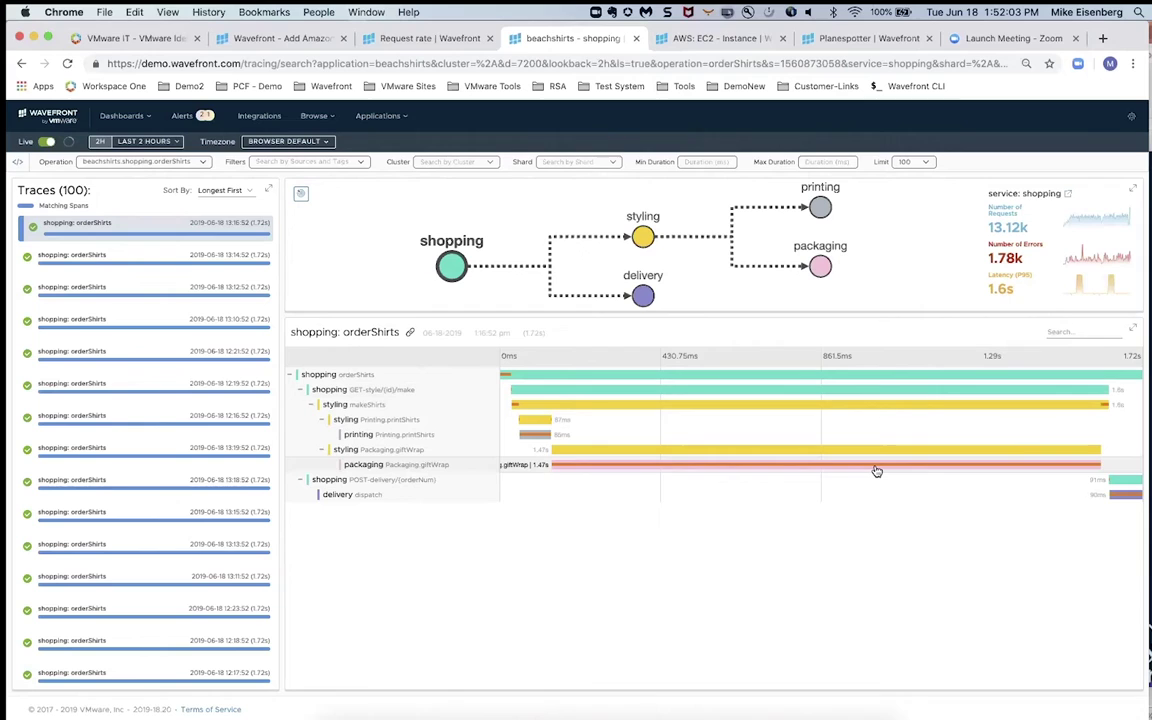
pyautogui.click(803, 469)
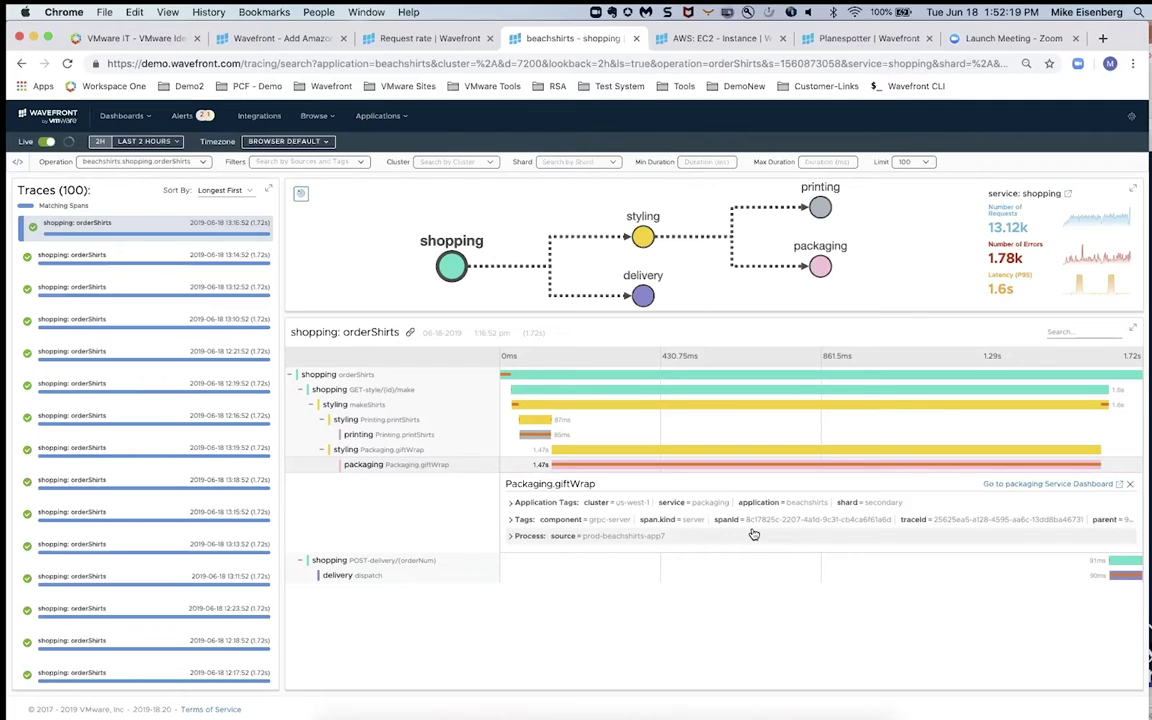
pyautogui.click(623, 526)
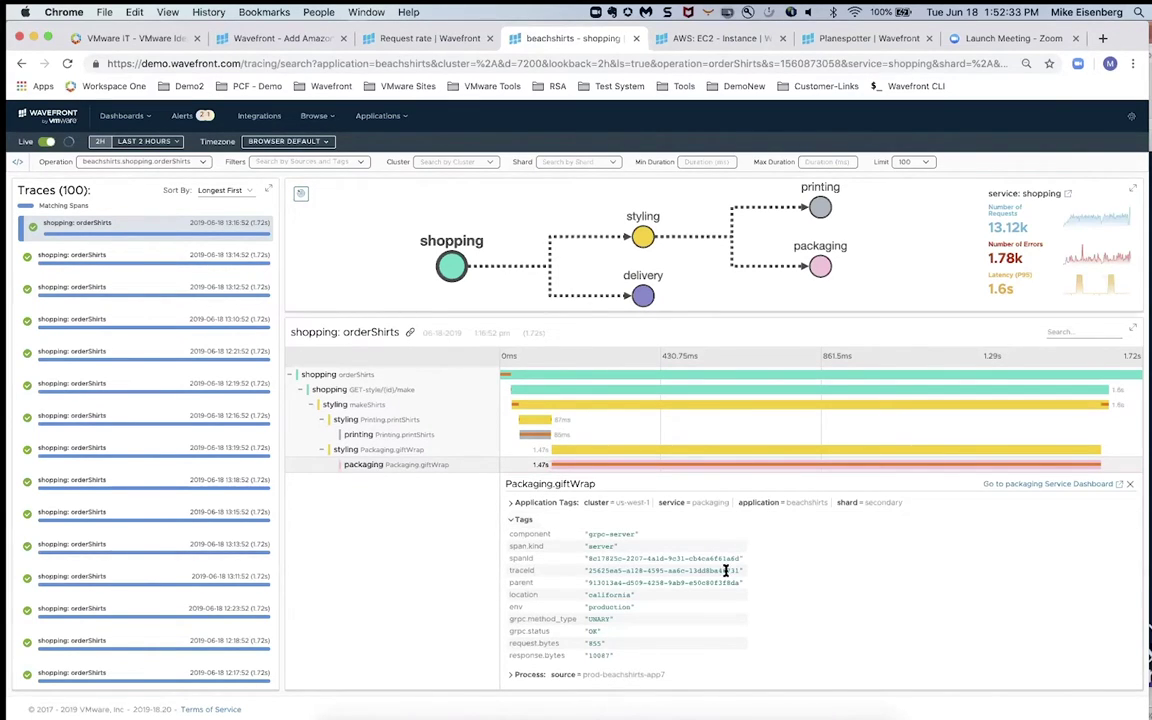
# - Open the packaging service dashboard from the giftWrap span and examine its duration, slowest request and gRPC payload charts
pyautogui.click(1022, 485)
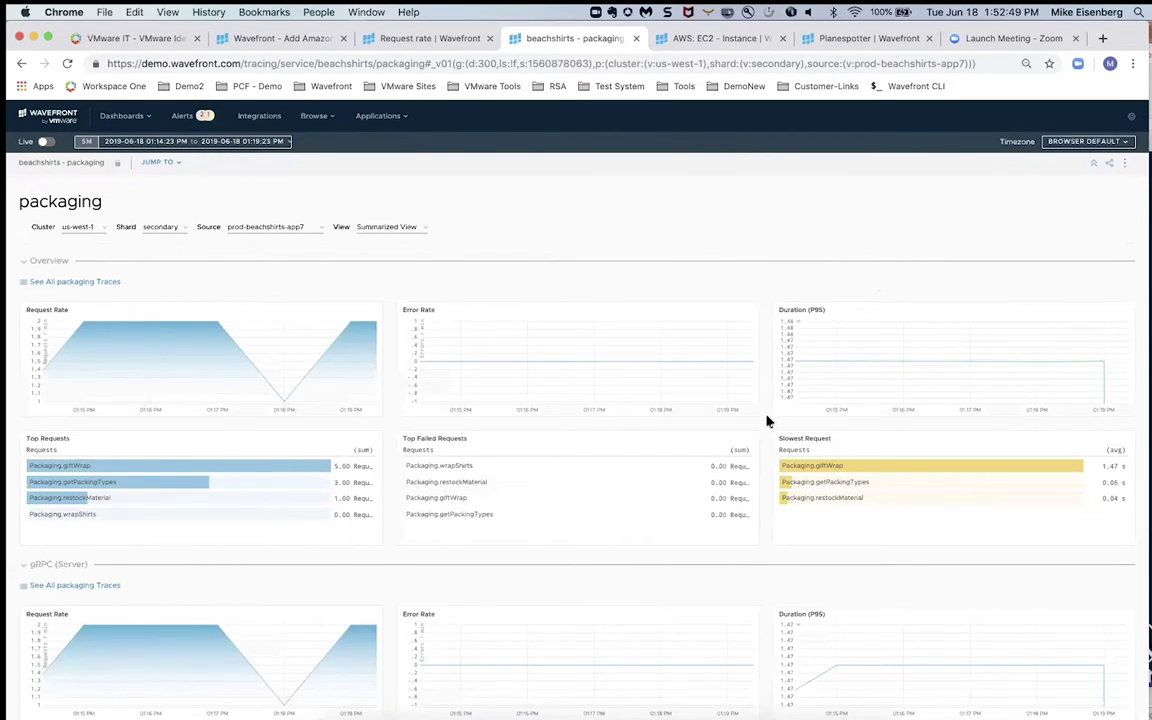
pyautogui.scroll(-2, 768, 421)
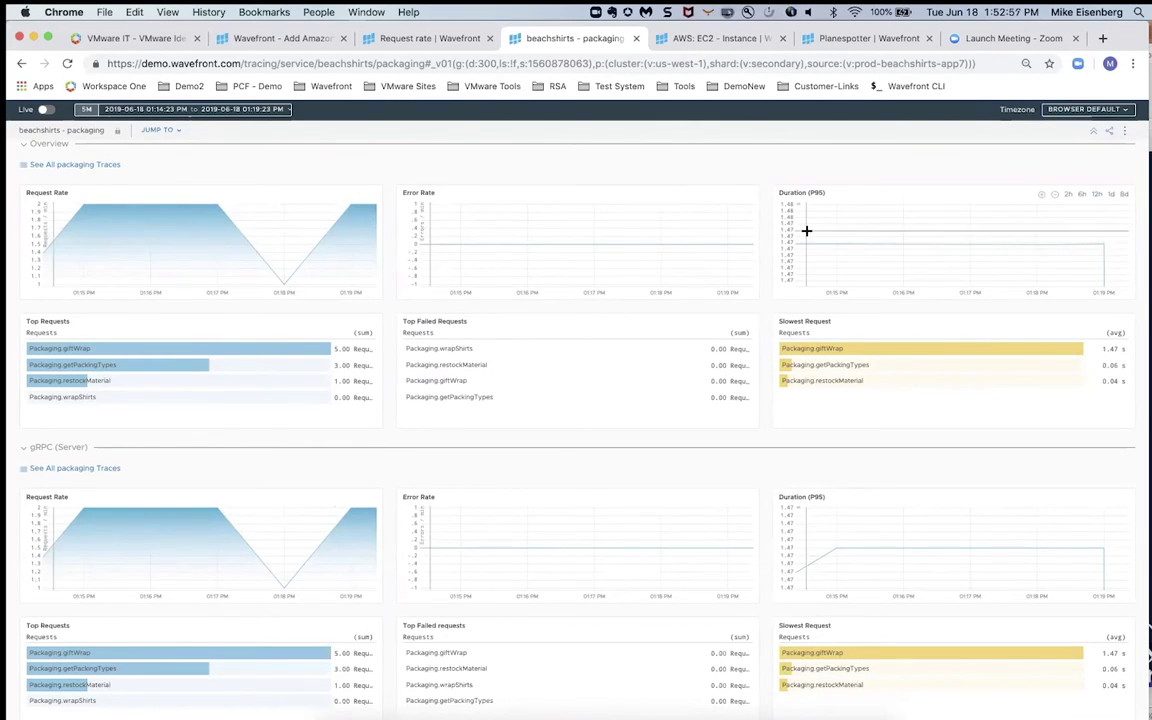
pyautogui.scroll(-3, 873, 246)
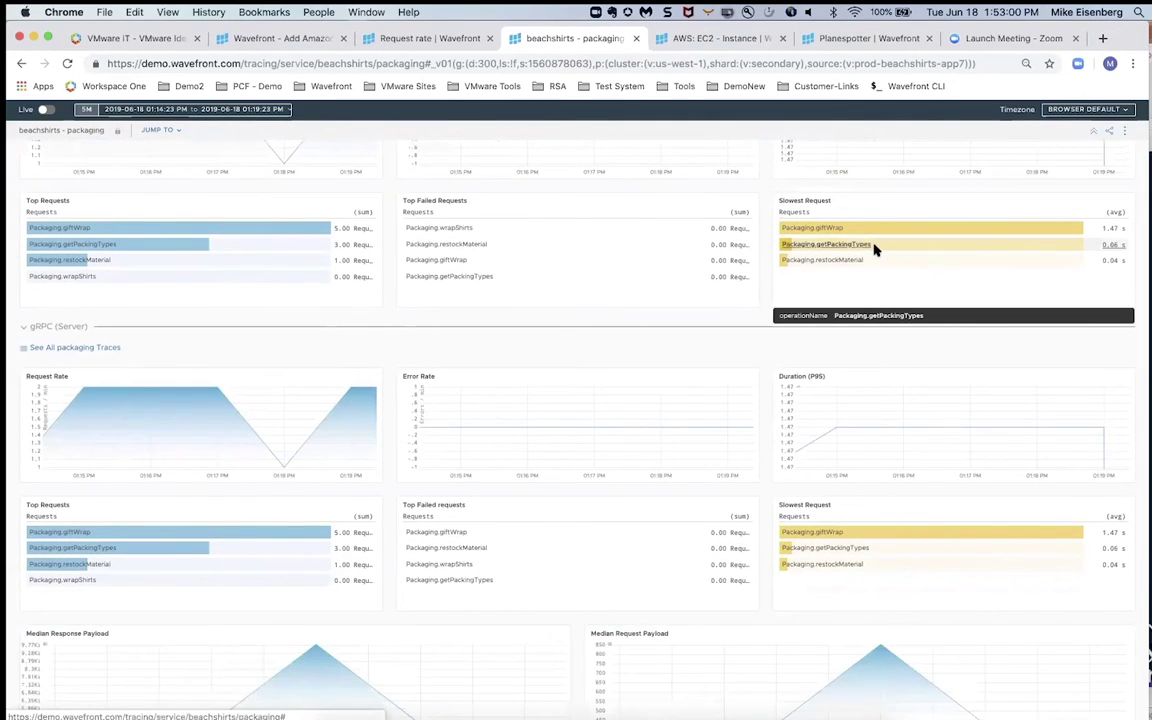
pyautogui.scroll(-3, 874, 249)
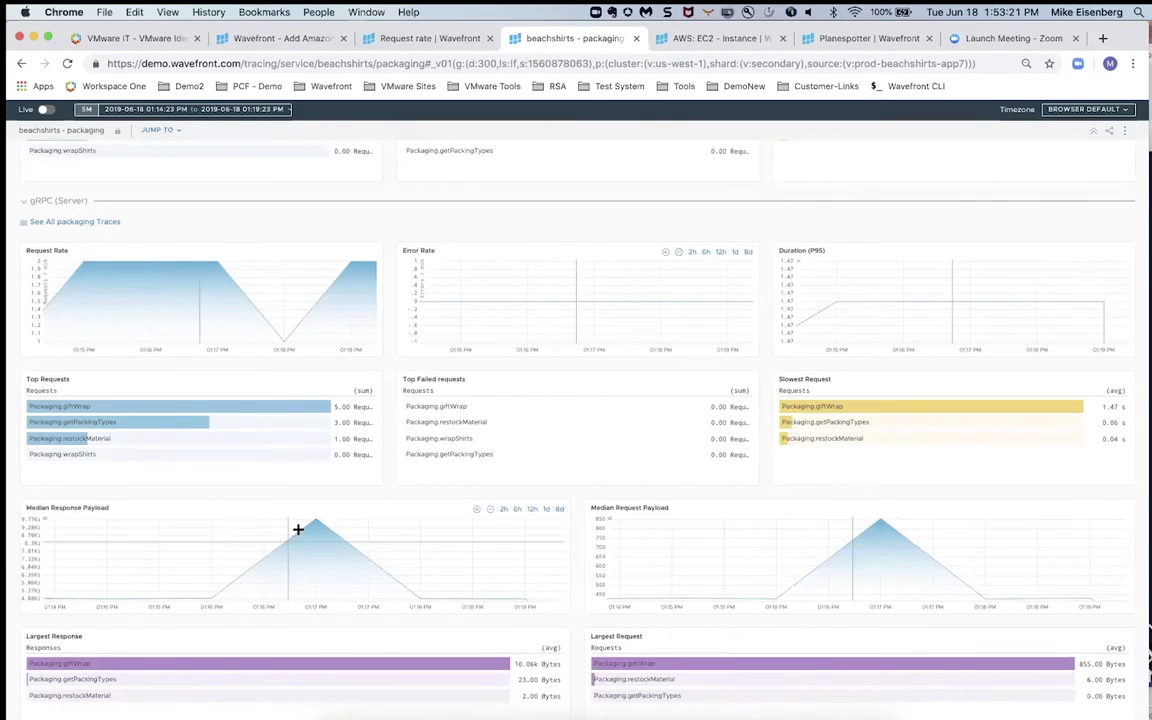
pyautogui.moveTo(325, 543)
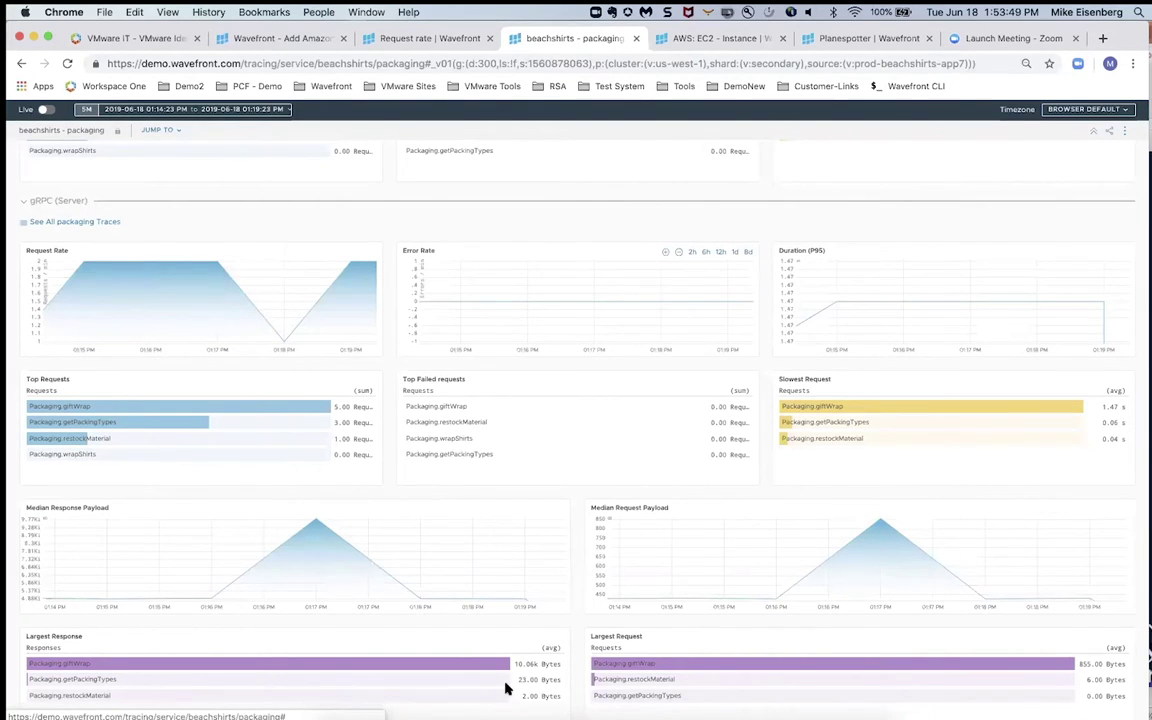
# - Switch to Microsoft PowerPoint and advance from the metric ingestion slide to the Wavefront Integrations slide
pyautogui.moveTo(449, 716)
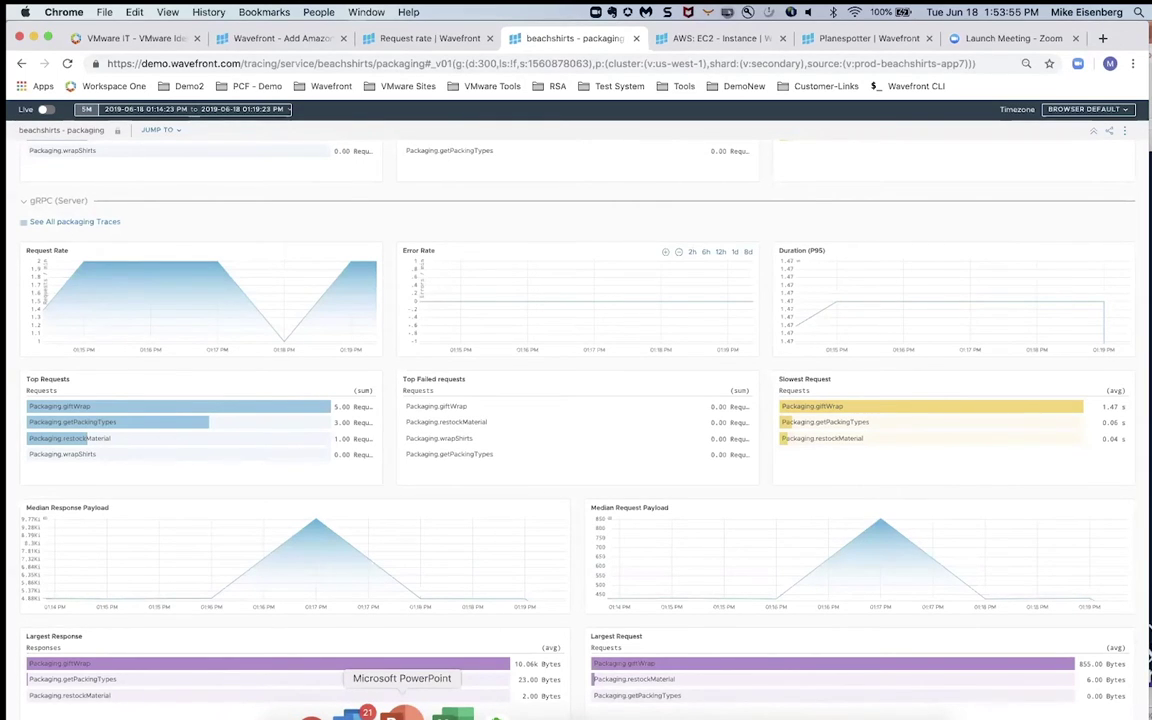
pyautogui.click(402, 714)
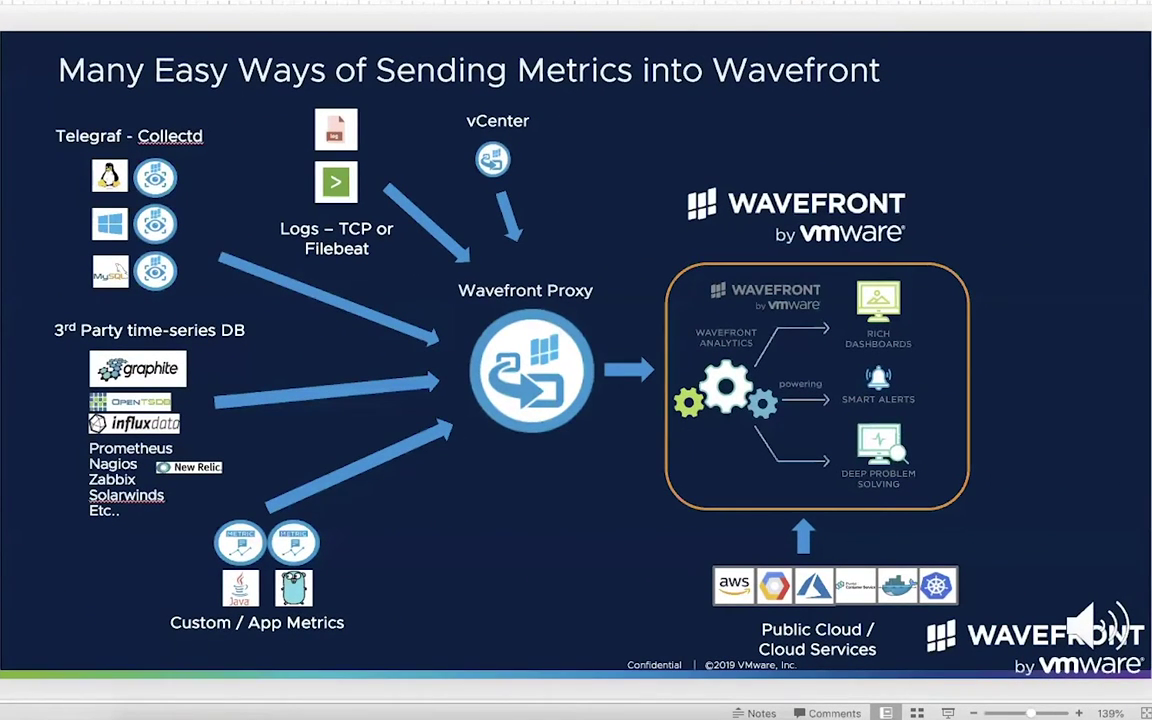
pyautogui.scroll(-1, 621, 527)
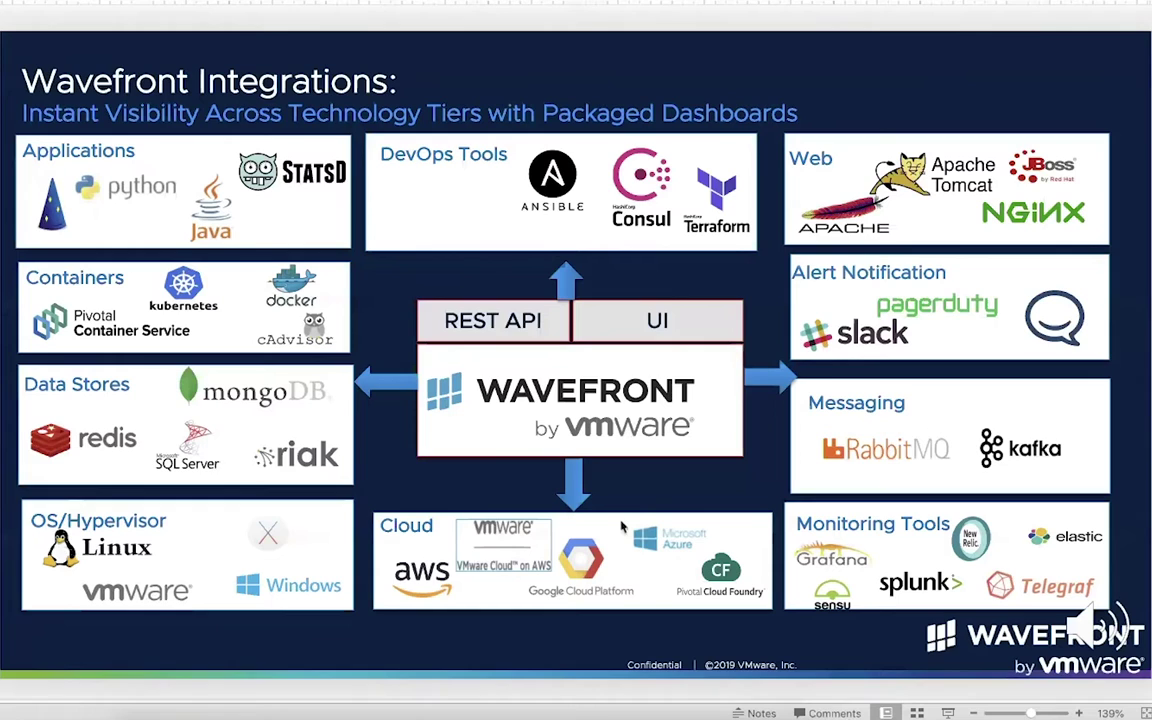